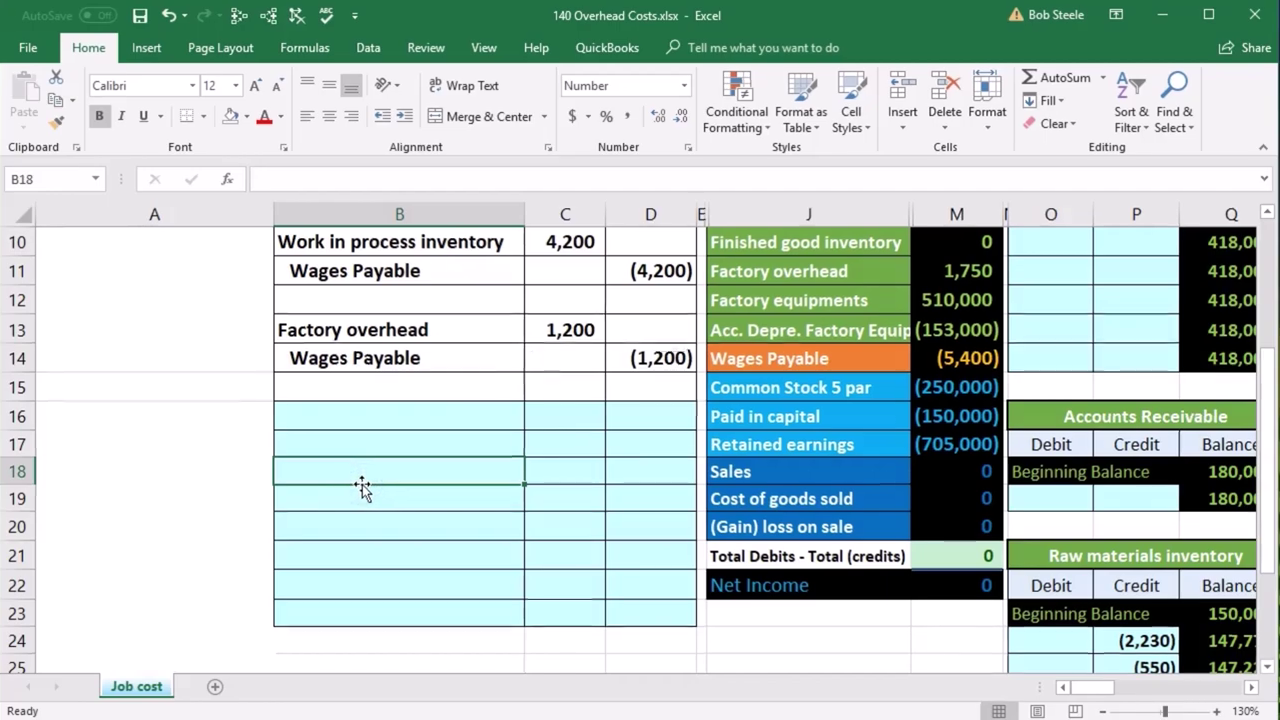
# Examine the trial balance accounts and the formula that totals debits less credits.
pyautogui.scroll(3, 363, 487)
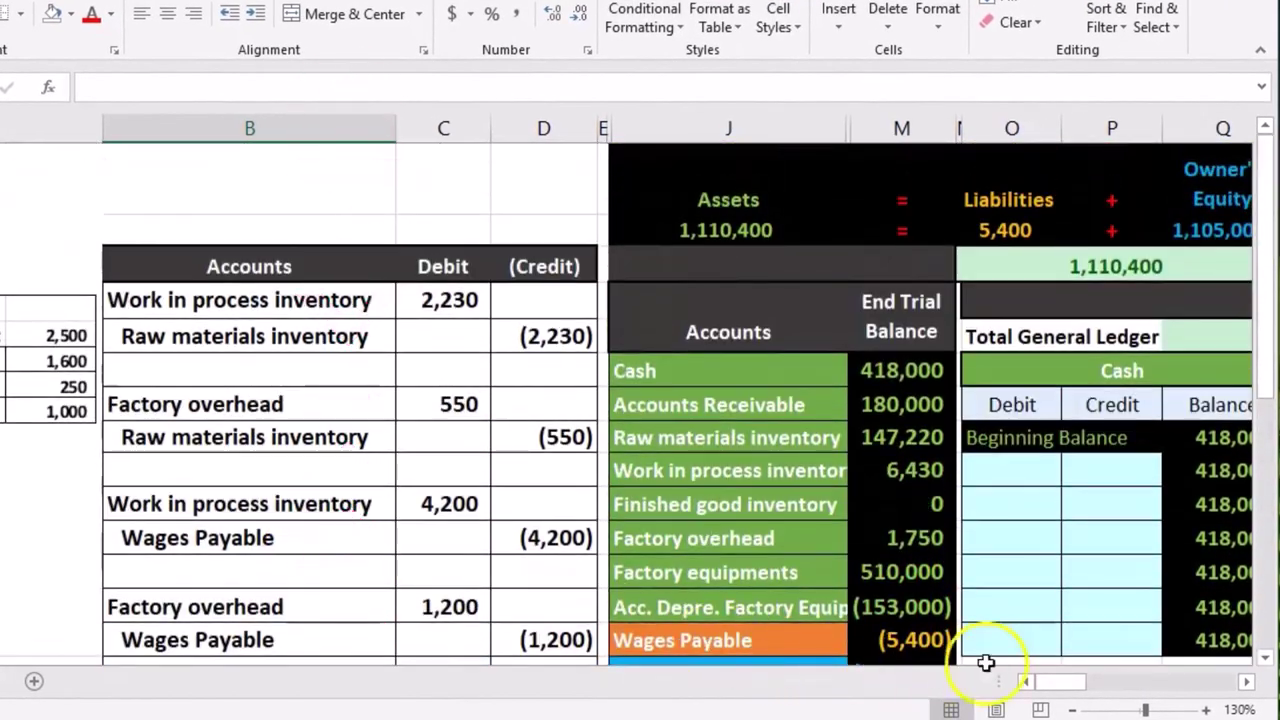
pyautogui.moveTo(1051, 694); pyautogui.dragTo(1062, 690)
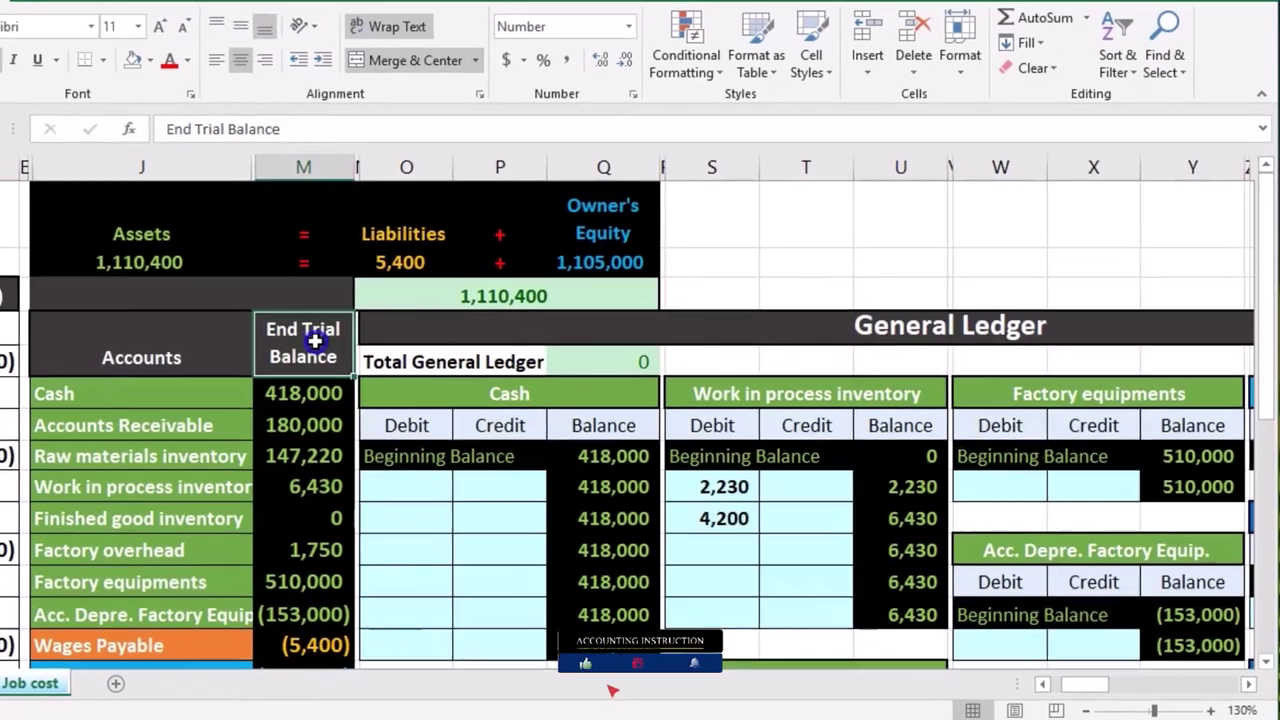
pyautogui.scroll(-1, 212, 535)
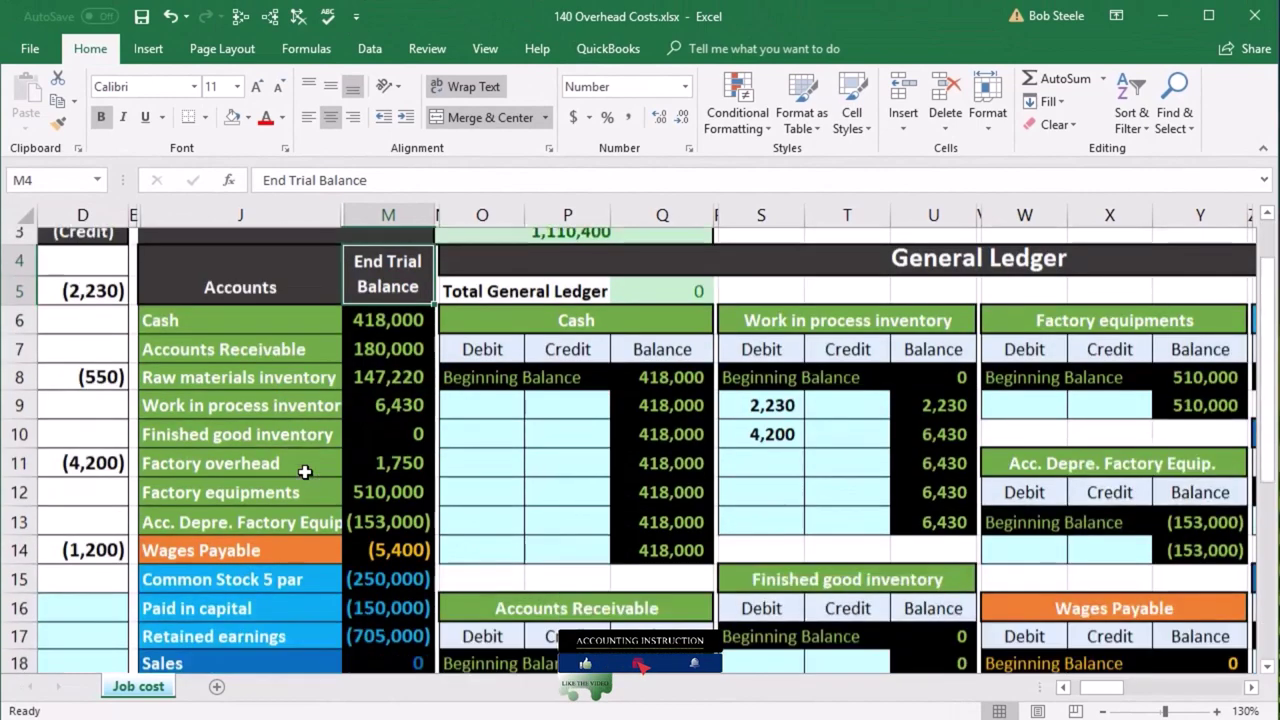
pyautogui.scroll(-1, 305, 471)
pyautogui.moveTo(262, 306)
pyautogui.mouseDown()
pyautogui.moveTo(349, 400)
pyautogui.moveTo(392, 591)
pyautogui.mouseUp()
pyautogui.scroll(-3, 393, 595)
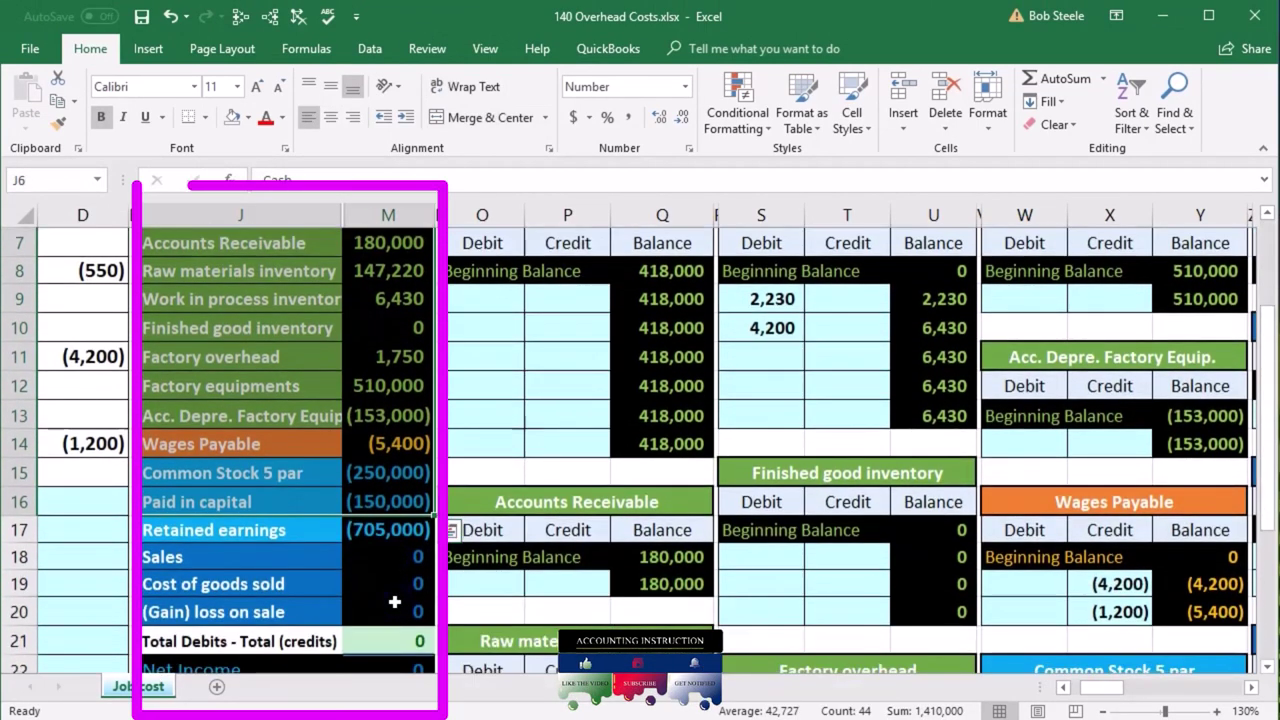
pyautogui.scroll(-1, 395, 601)
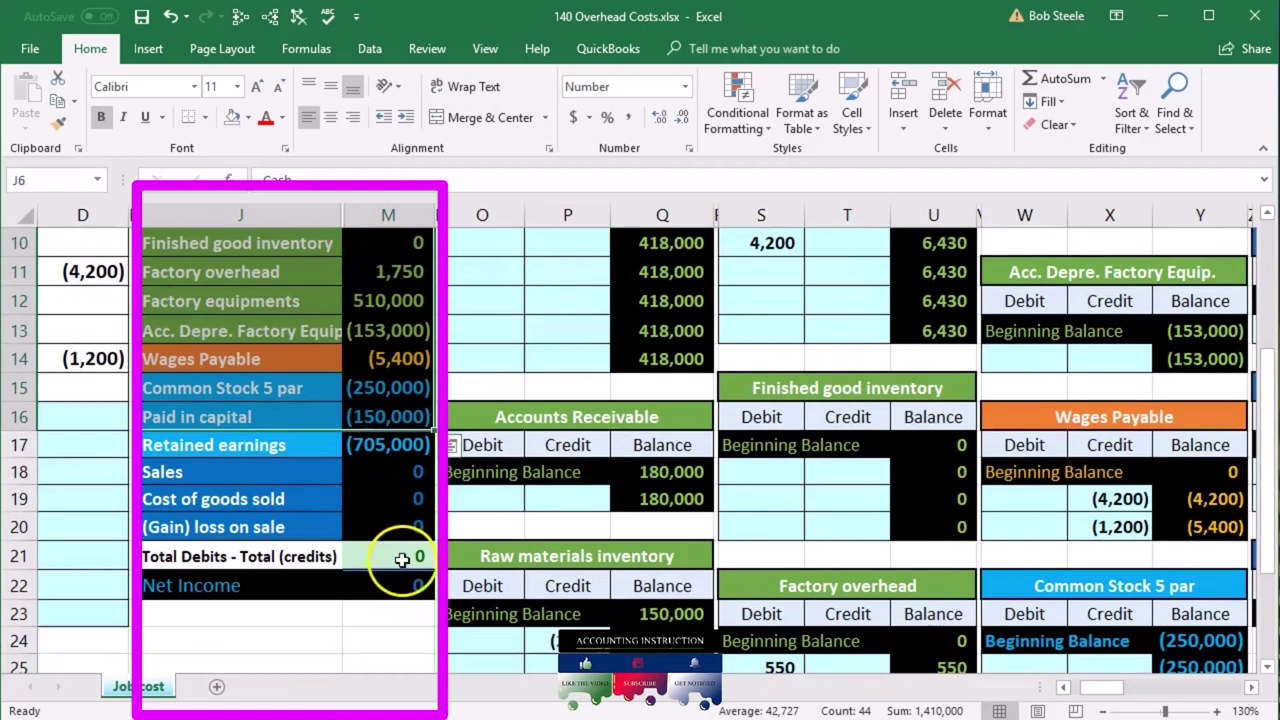
pyautogui.click(401, 560)
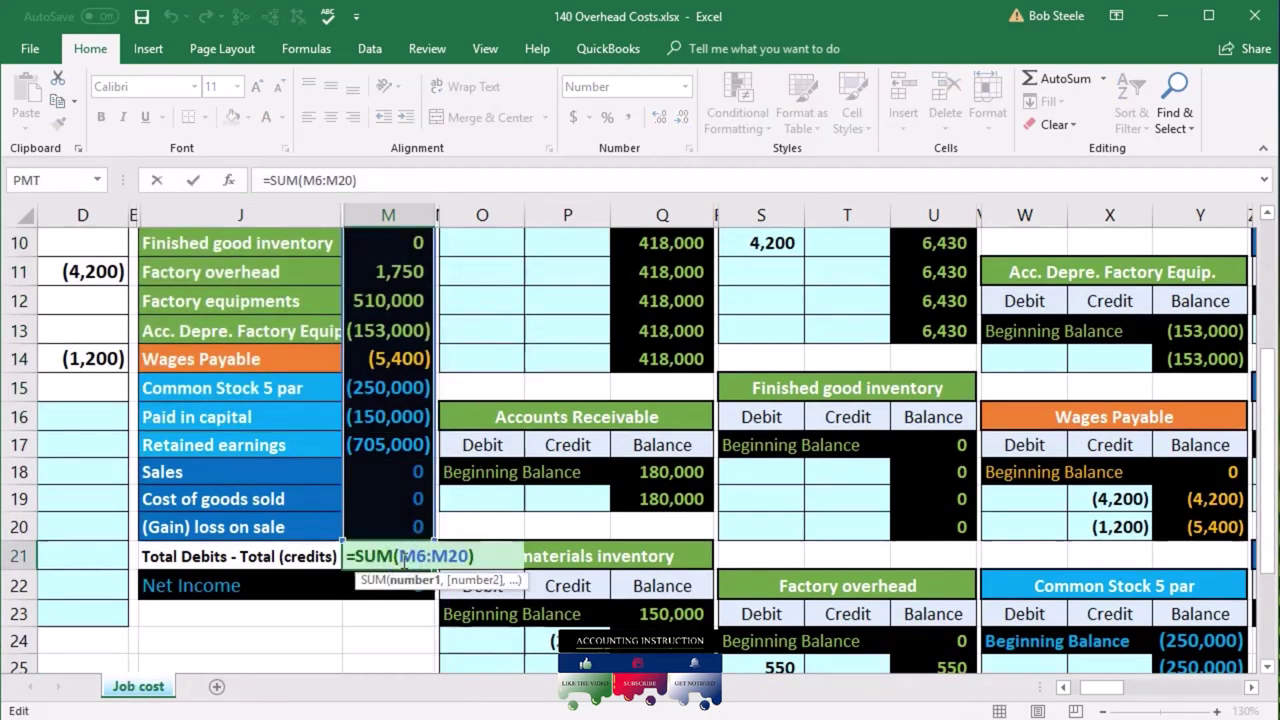
pyautogui.hotkey('ctrl', 'Return')
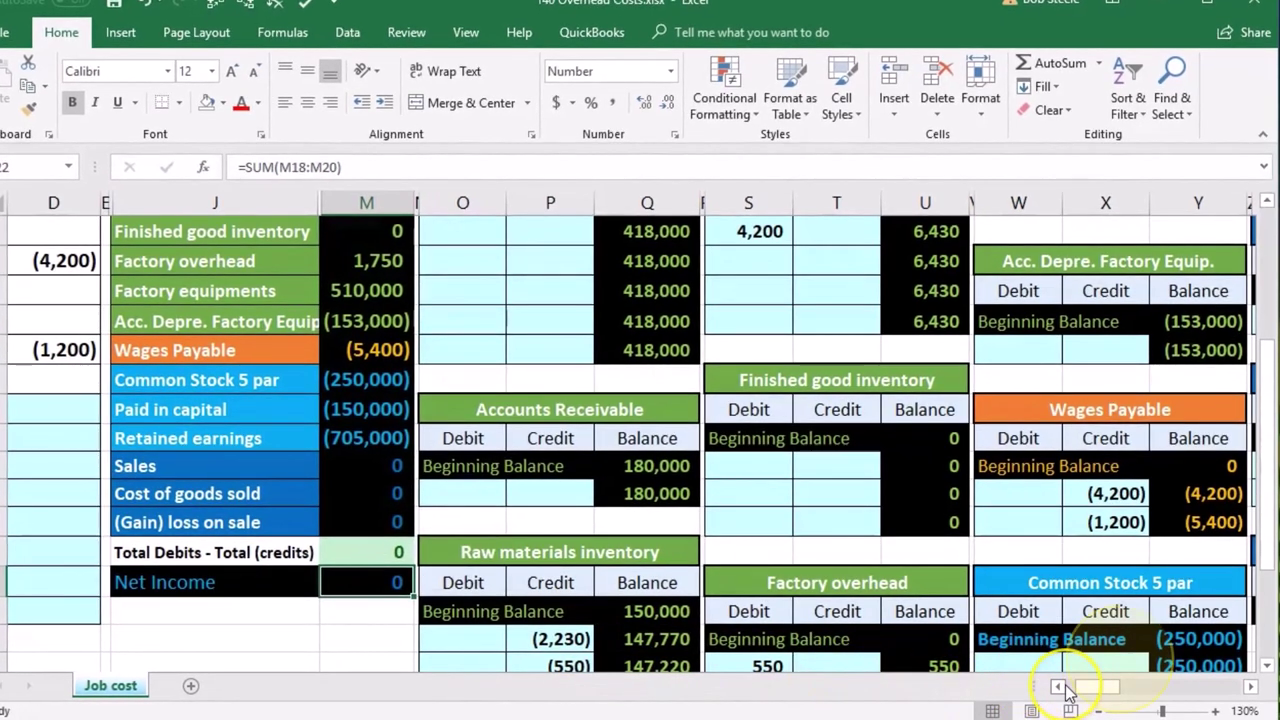
# Review the journal entries, the overhead cost list, and the trial balance accounts for factory equipment, accumulated depreciation, sales, inventories and factory overhead.
pyautogui.click(1067, 689)
pyautogui.click(1058, 688)
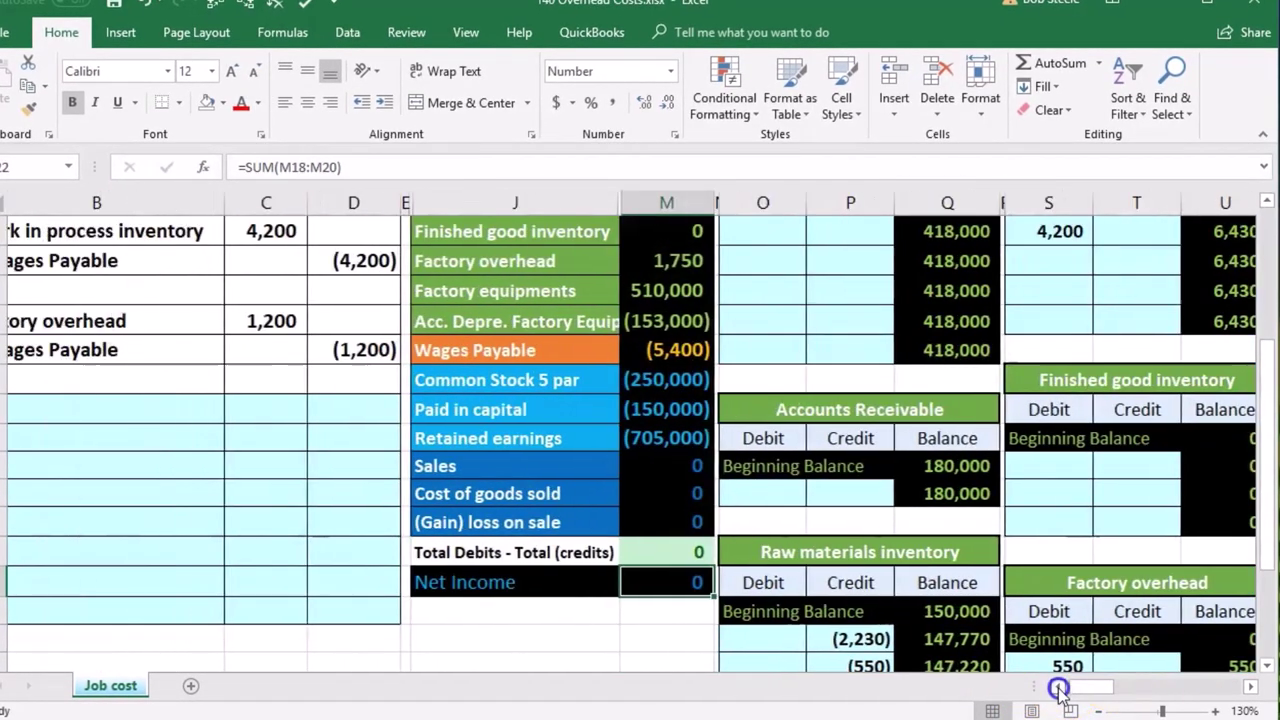
pyautogui.click(1058, 688)
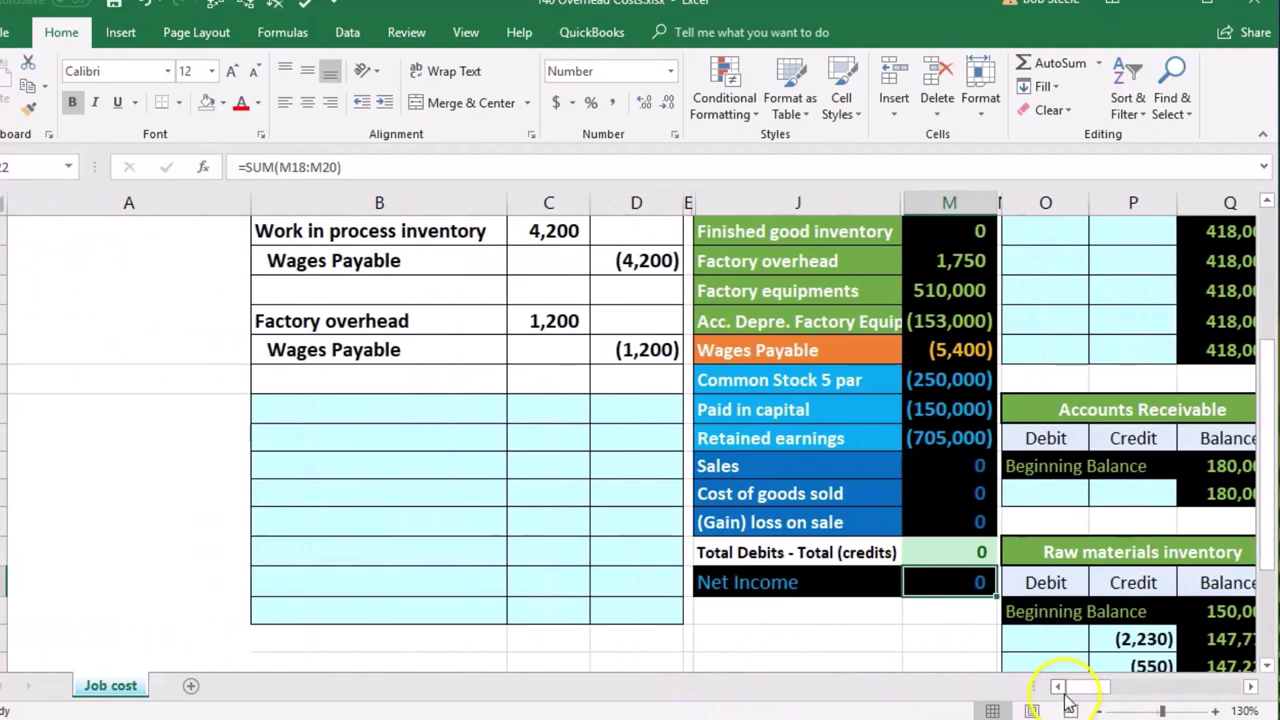
pyautogui.scroll(2, 318, 620)
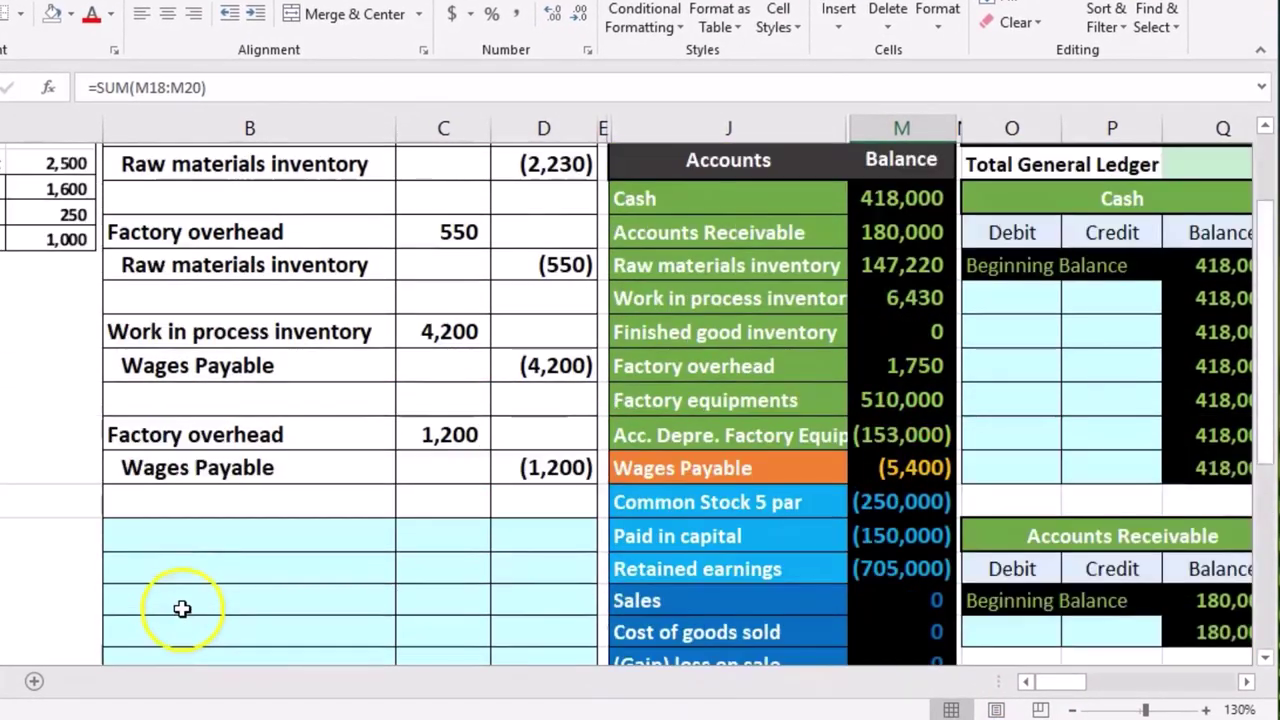
pyautogui.scroll(2, 182, 608)
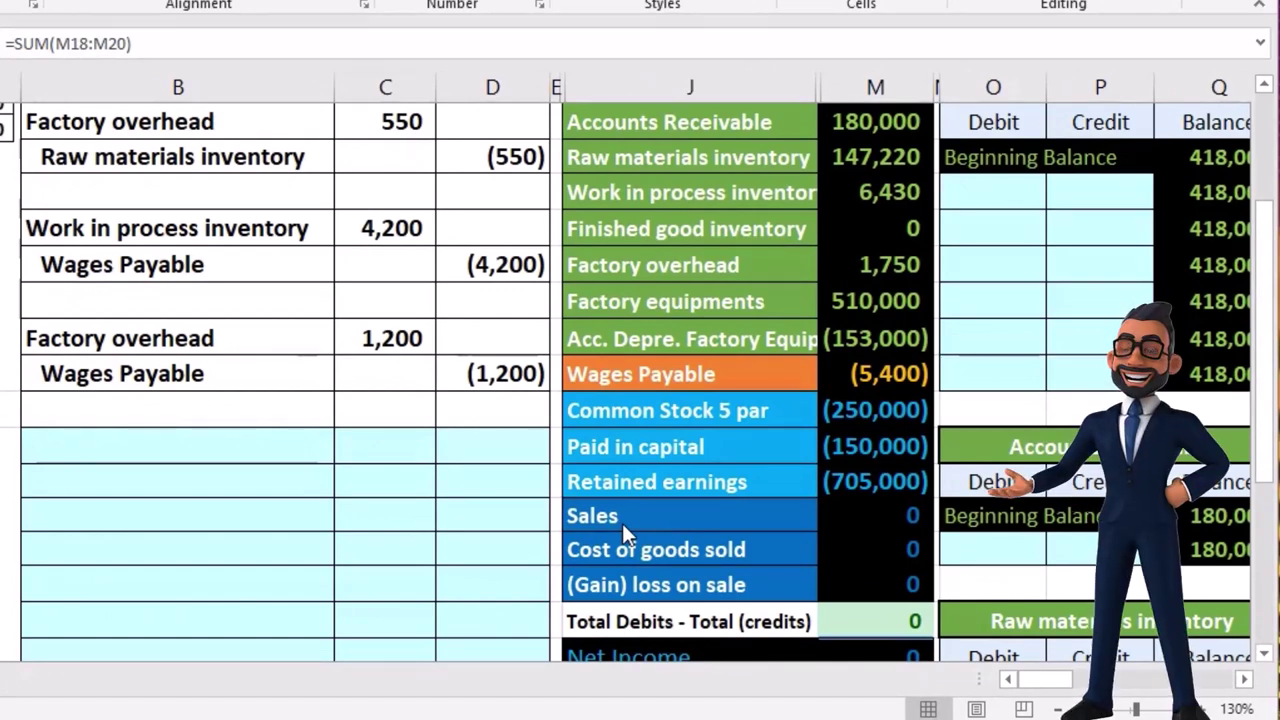
pyautogui.scroll(1, 622, 523)
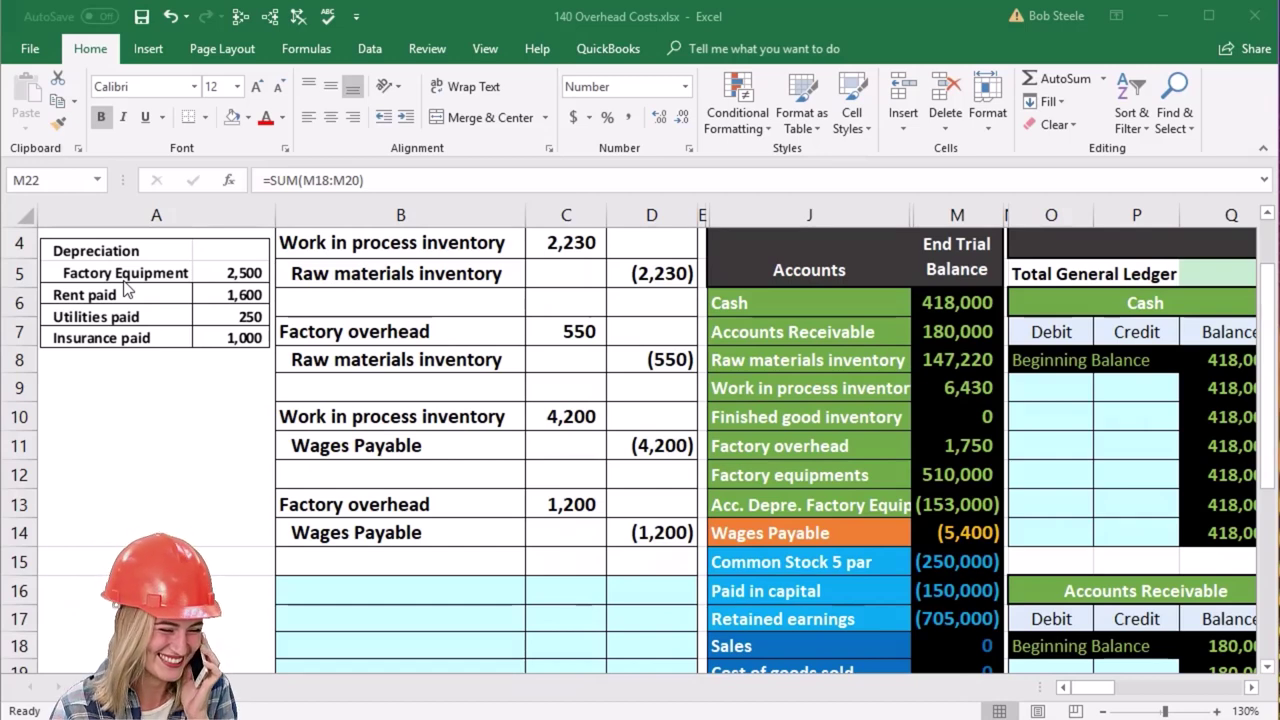
pyautogui.click(776, 502)
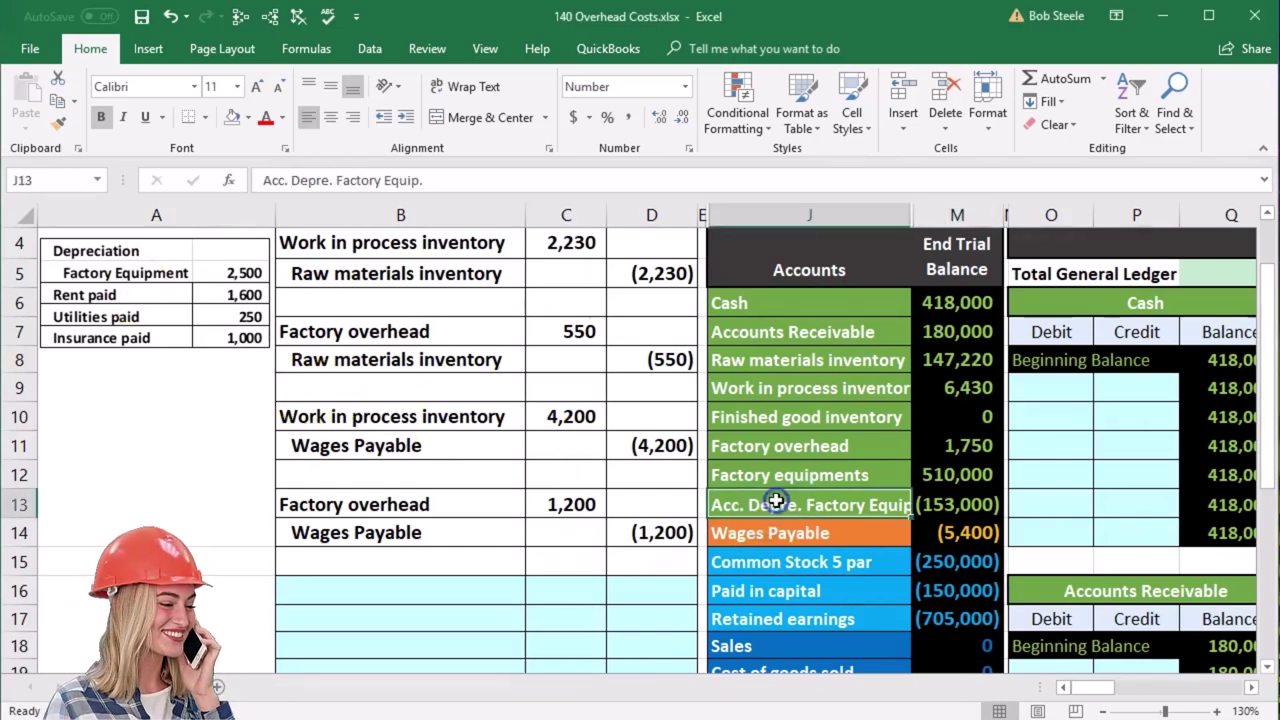
pyautogui.click(884, 477)
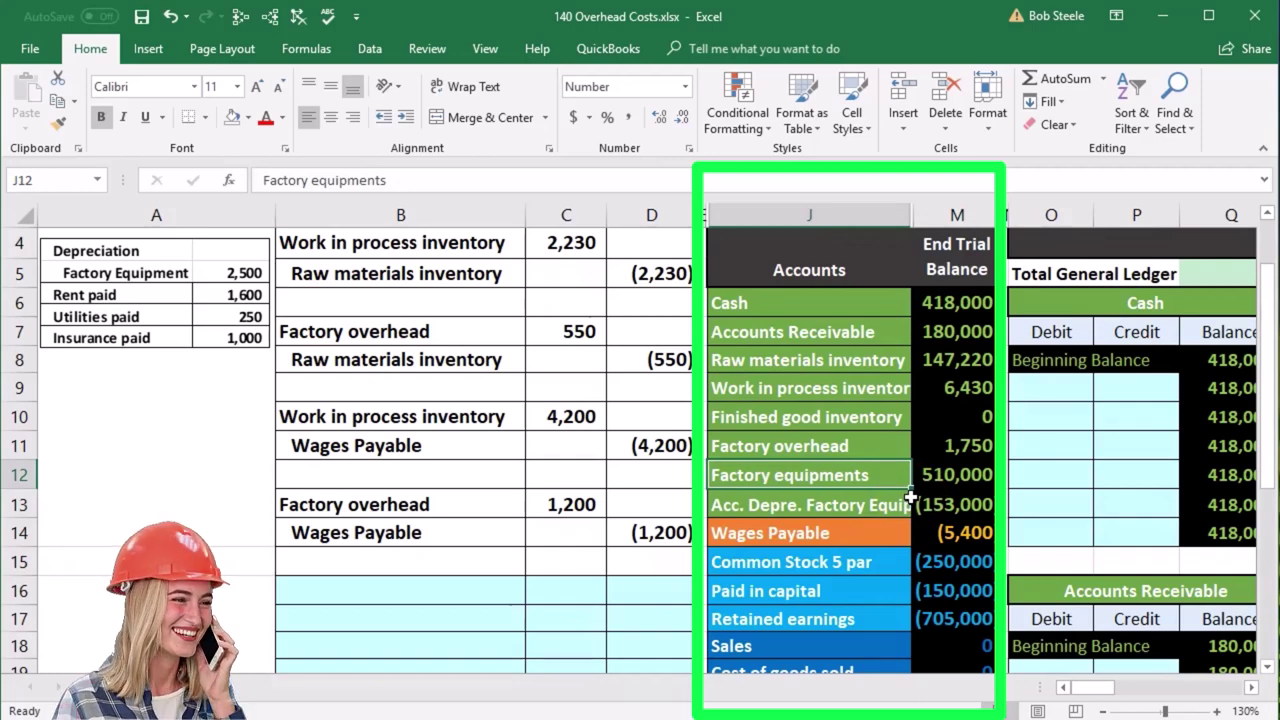
pyautogui.scroll(-1, 911, 497)
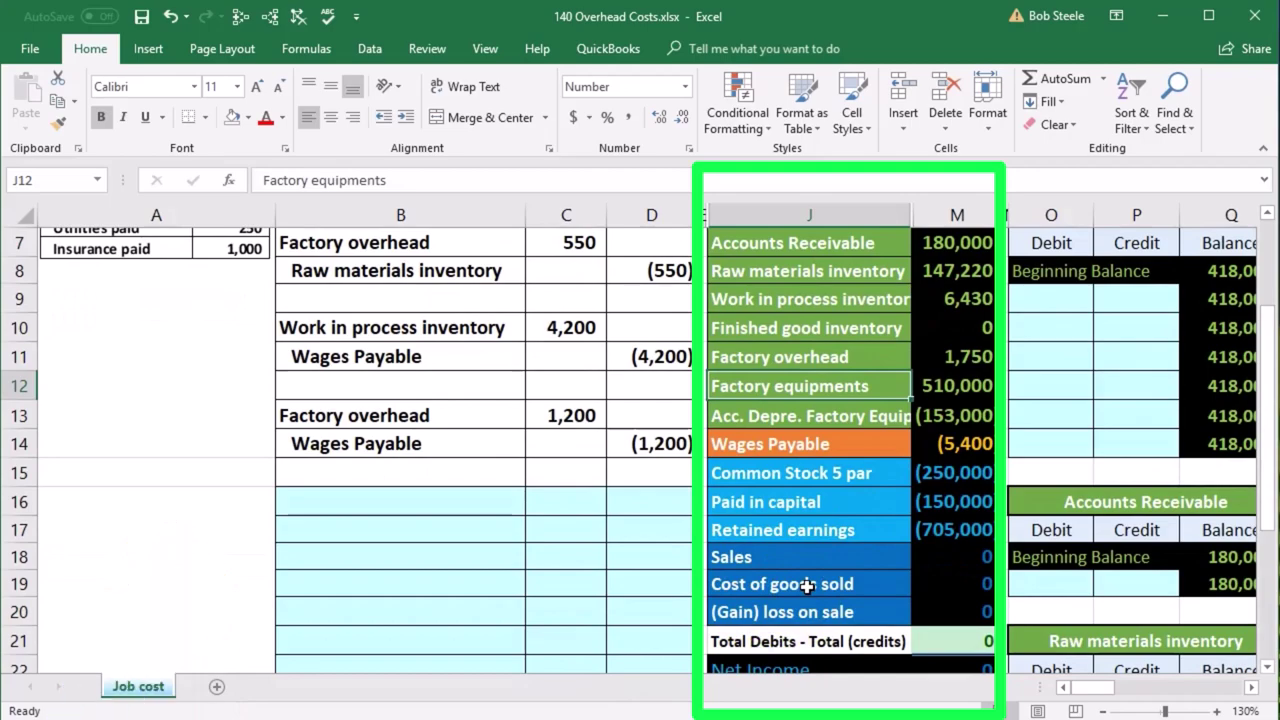
pyautogui.click(934, 557)
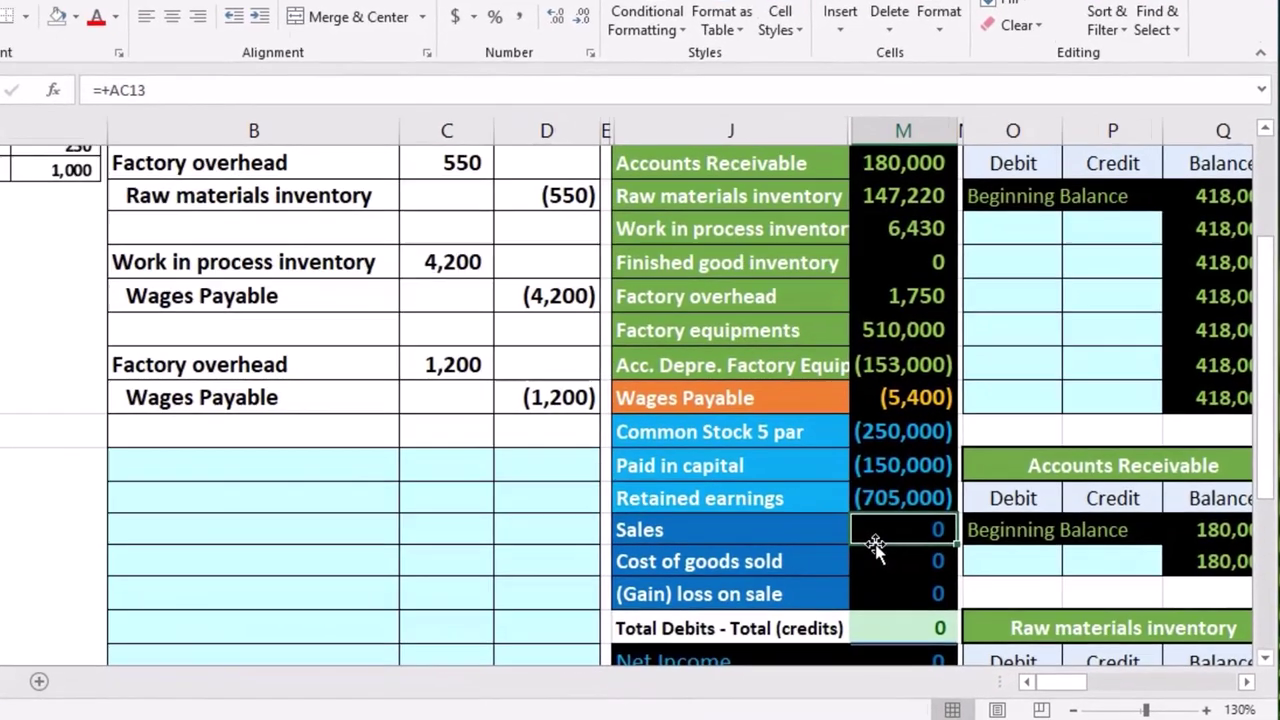
pyautogui.click(931, 569)
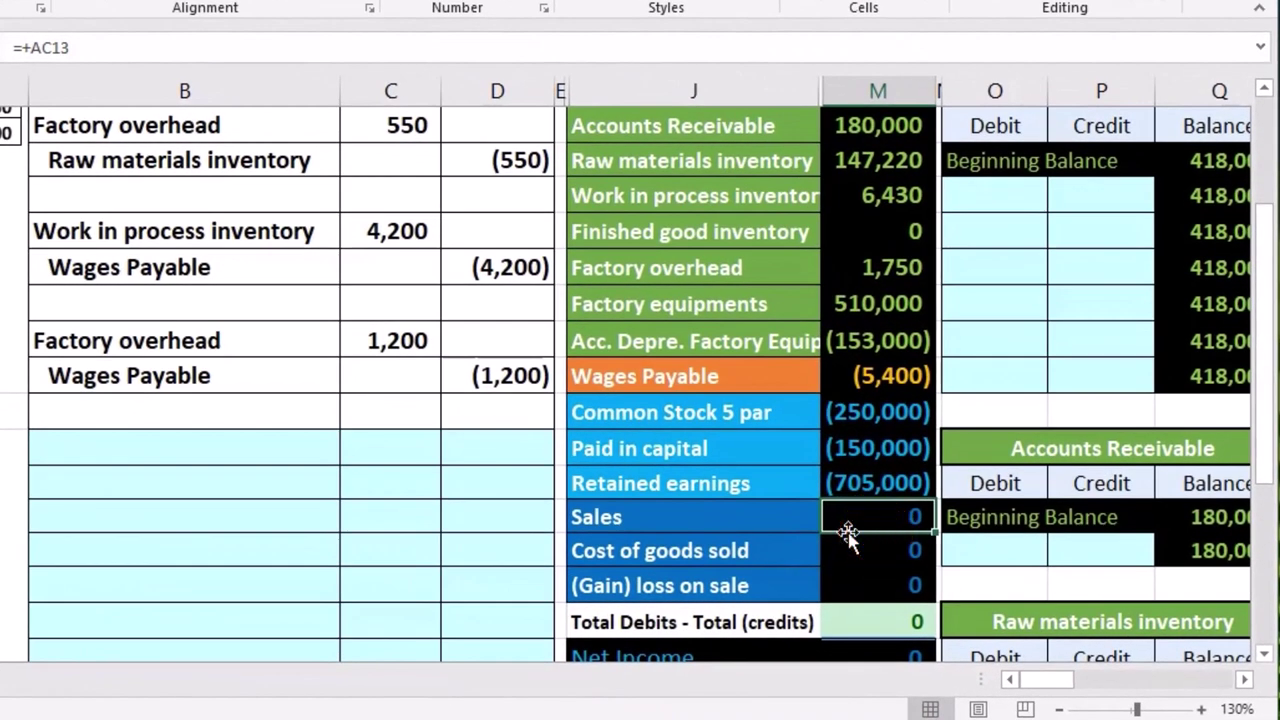
pyautogui.click(864, 197)
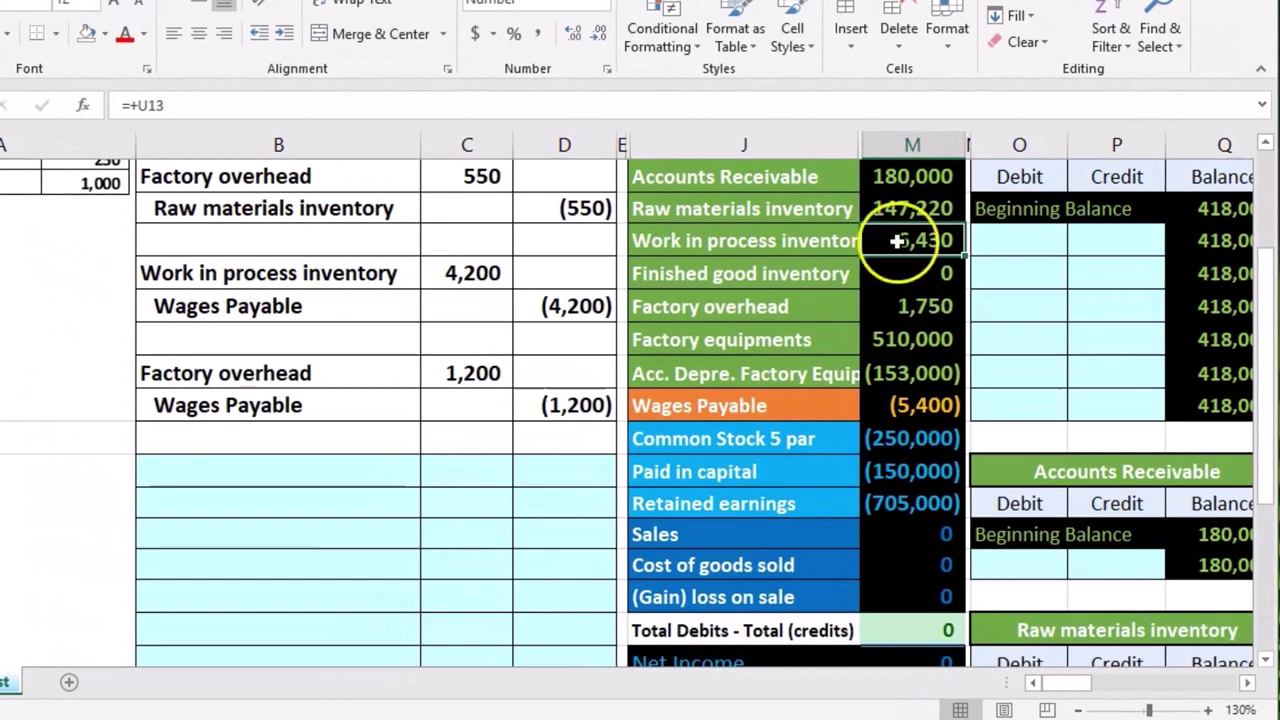
pyautogui.click(897, 271)
pyautogui.click(903, 303)
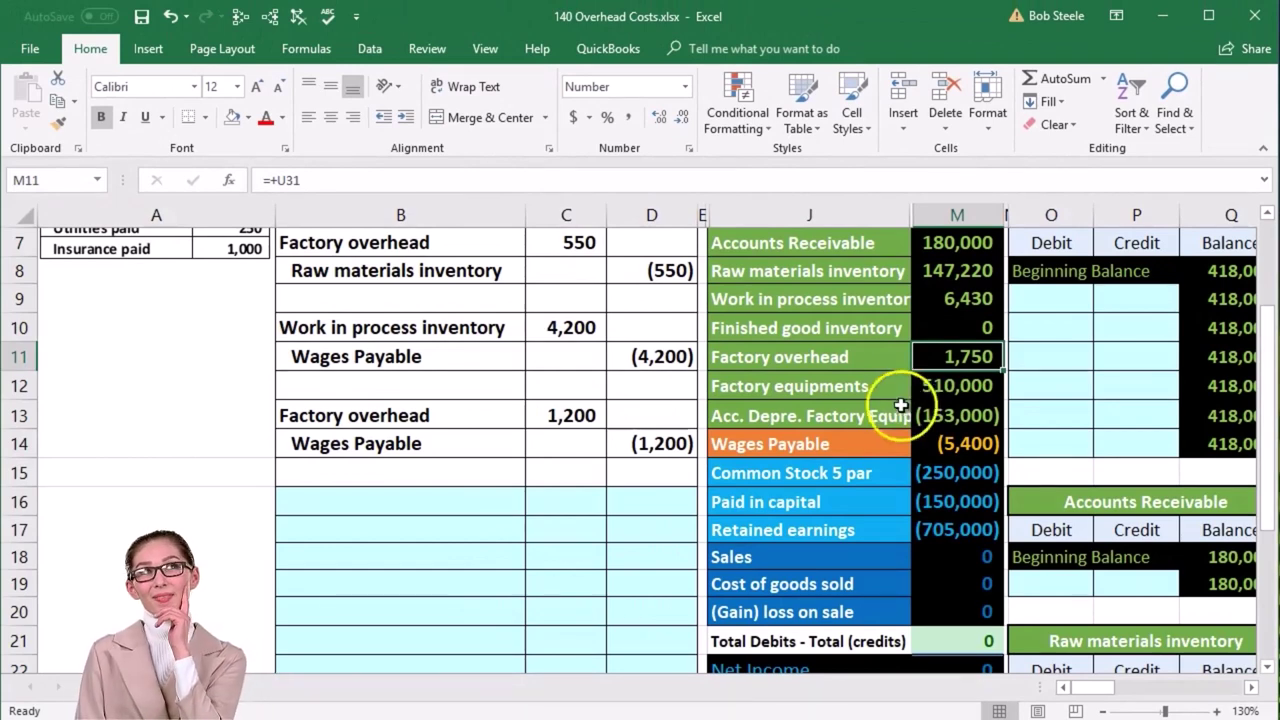
# Copy the account name Acc. Depre. Factory Equip. from the trial balance and paste it as a value into B17.
pyautogui.click(860, 410)
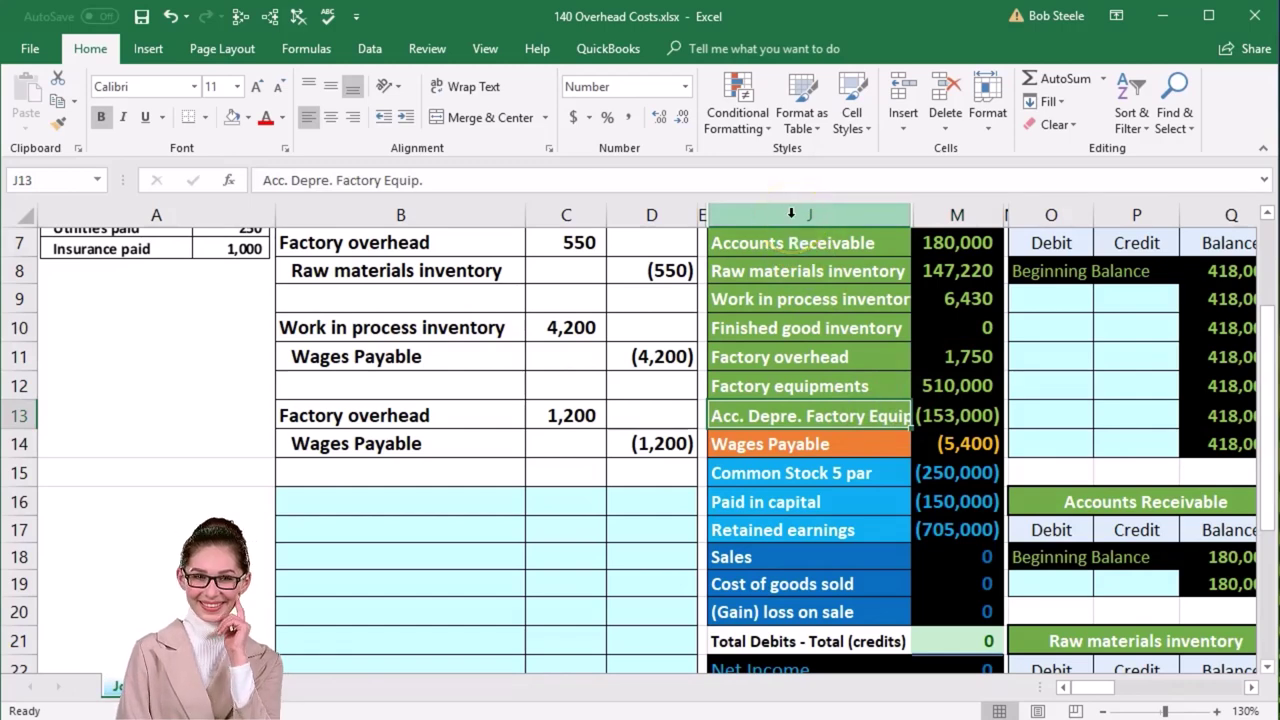
pyautogui.rightClick(806, 410)
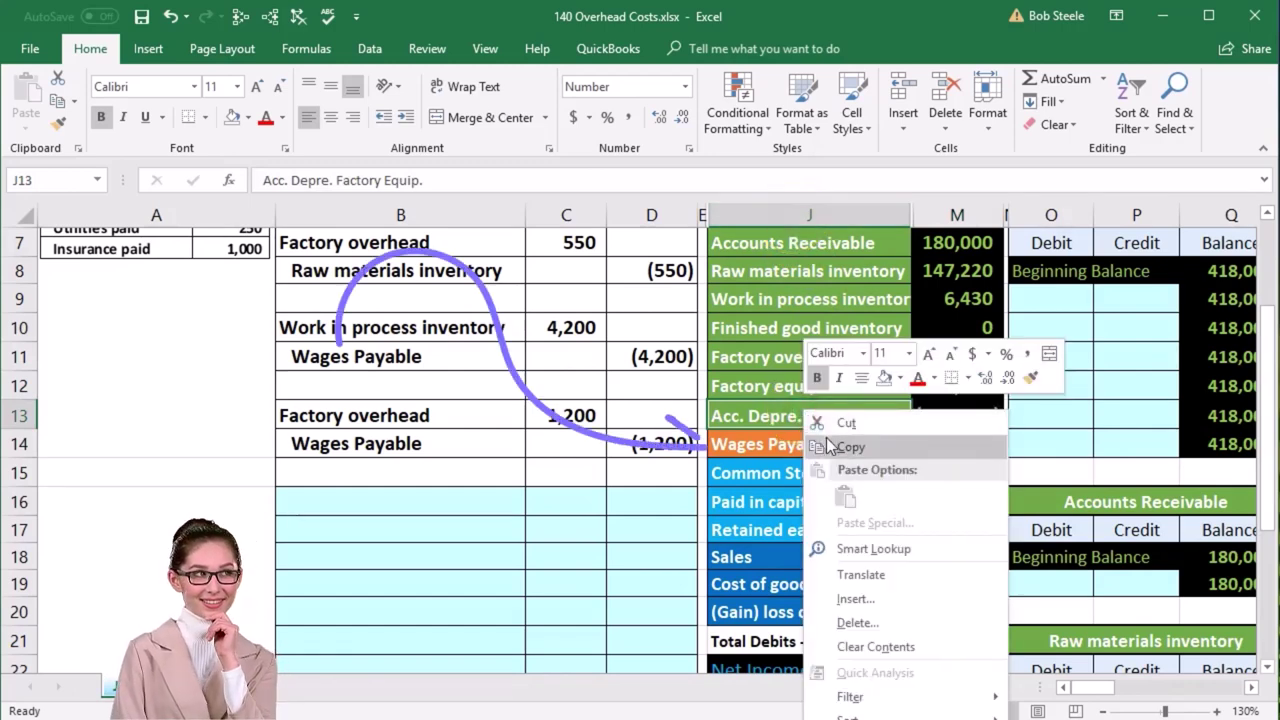
pyautogui.click(828, 446)
pyautogui.click(299, 526)
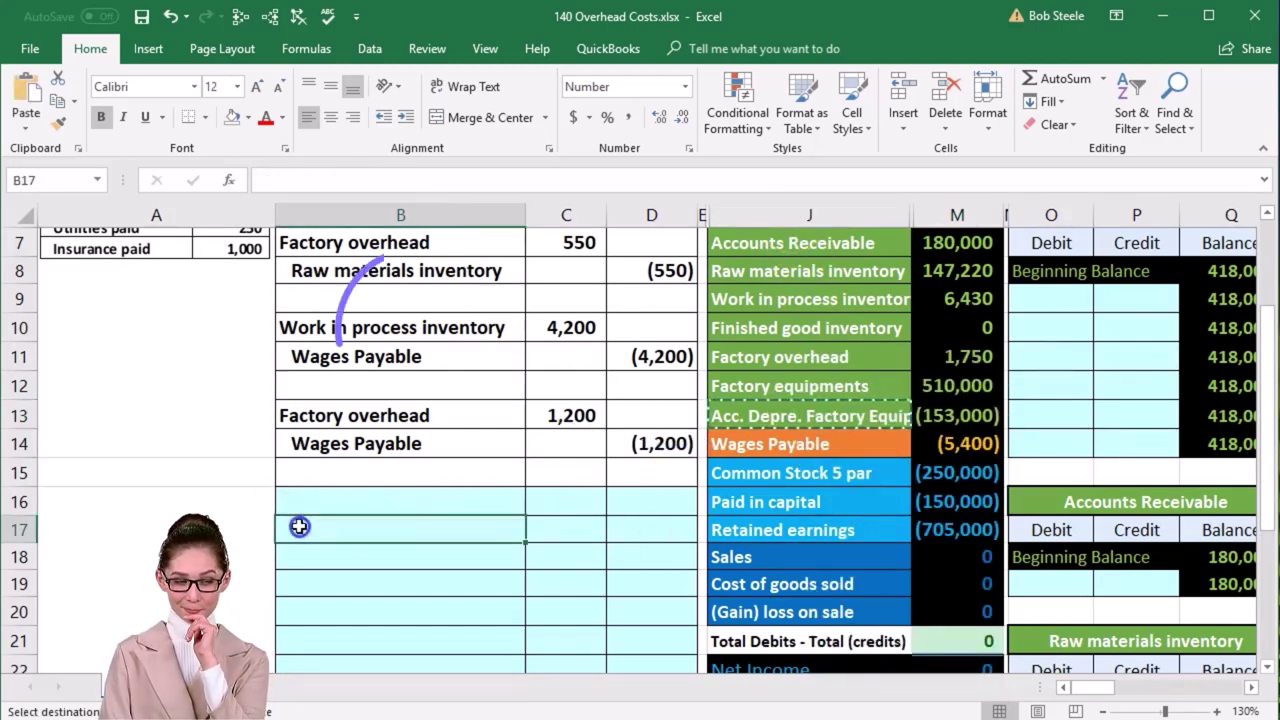
pyautogui.rightClick(303, 526)
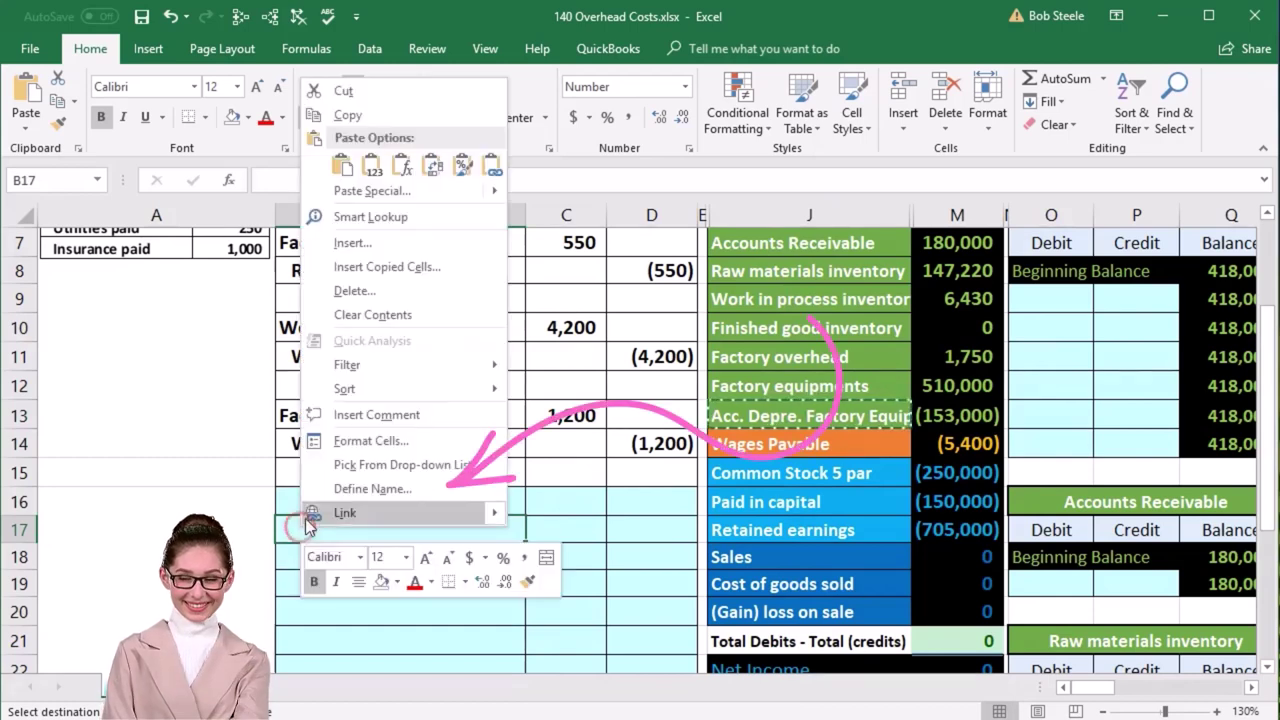
pyautogui.click(371, 165)
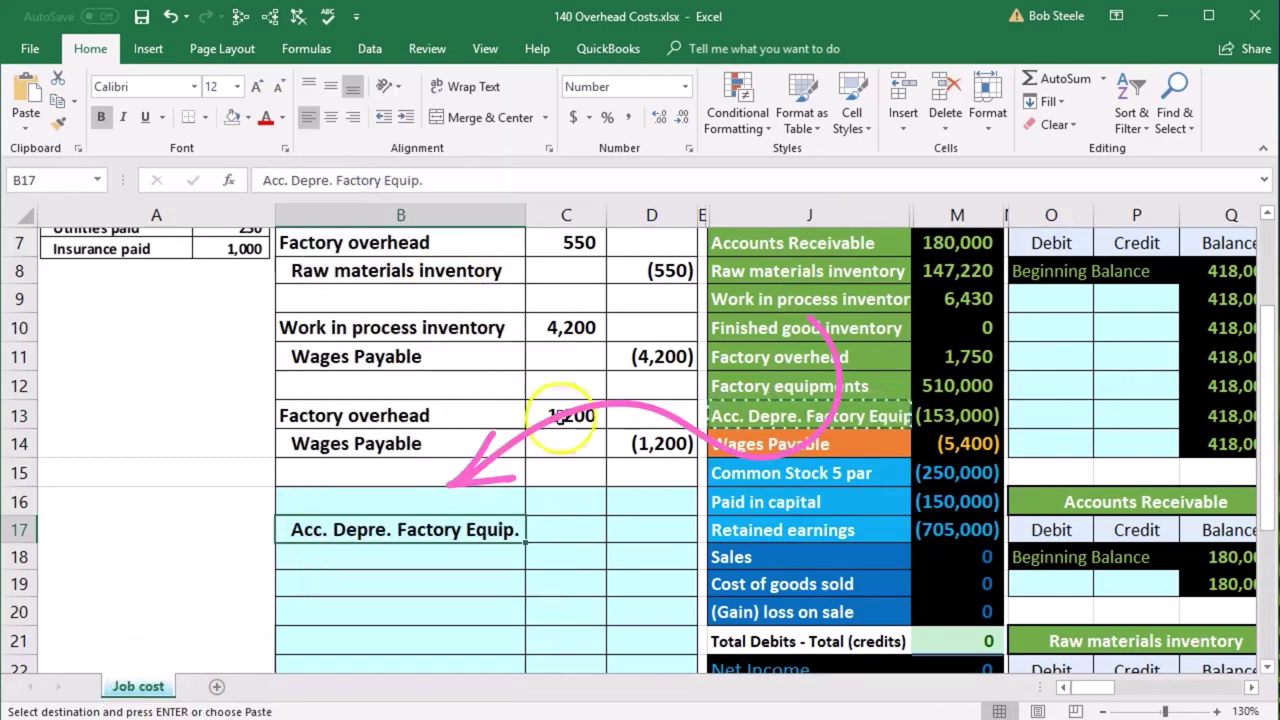
# Enter the depreciation credit of -2500 in D17 and the offsetting debit in C16 as the formula -D17.
pyautogui.click(652, 534)
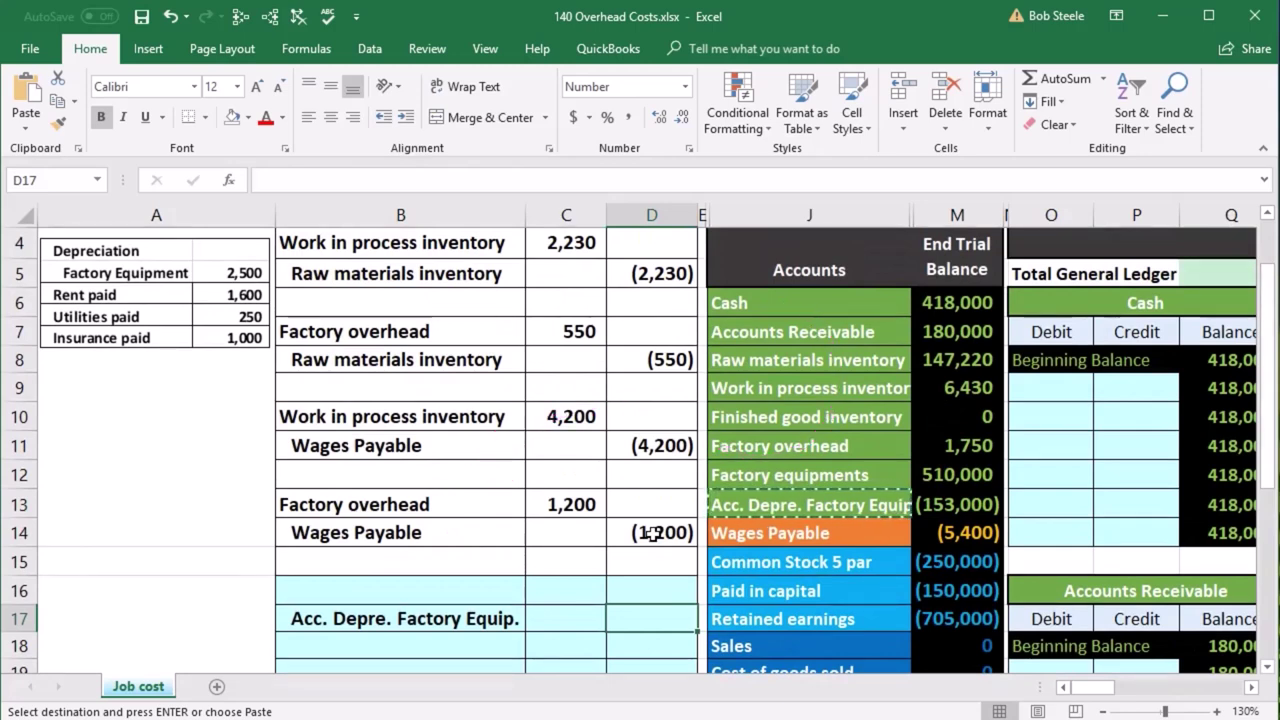
pyautogui.write('-2500')
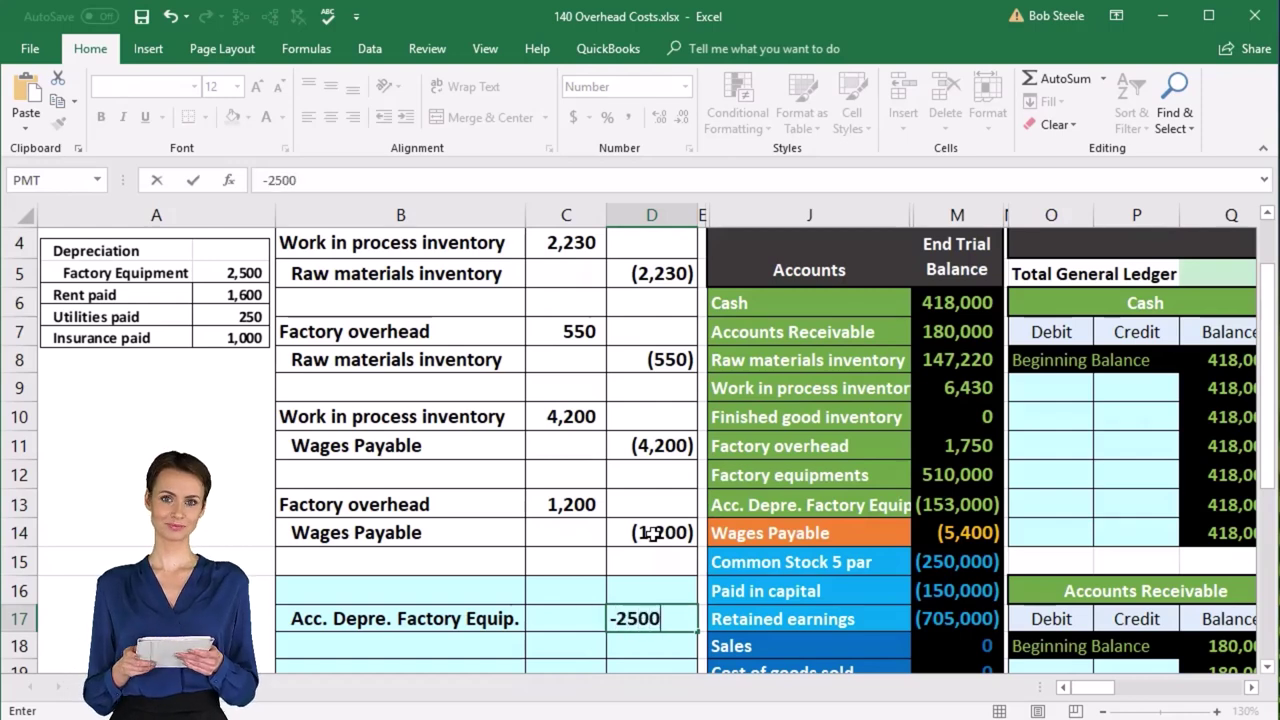
pyautogui.press('Return')
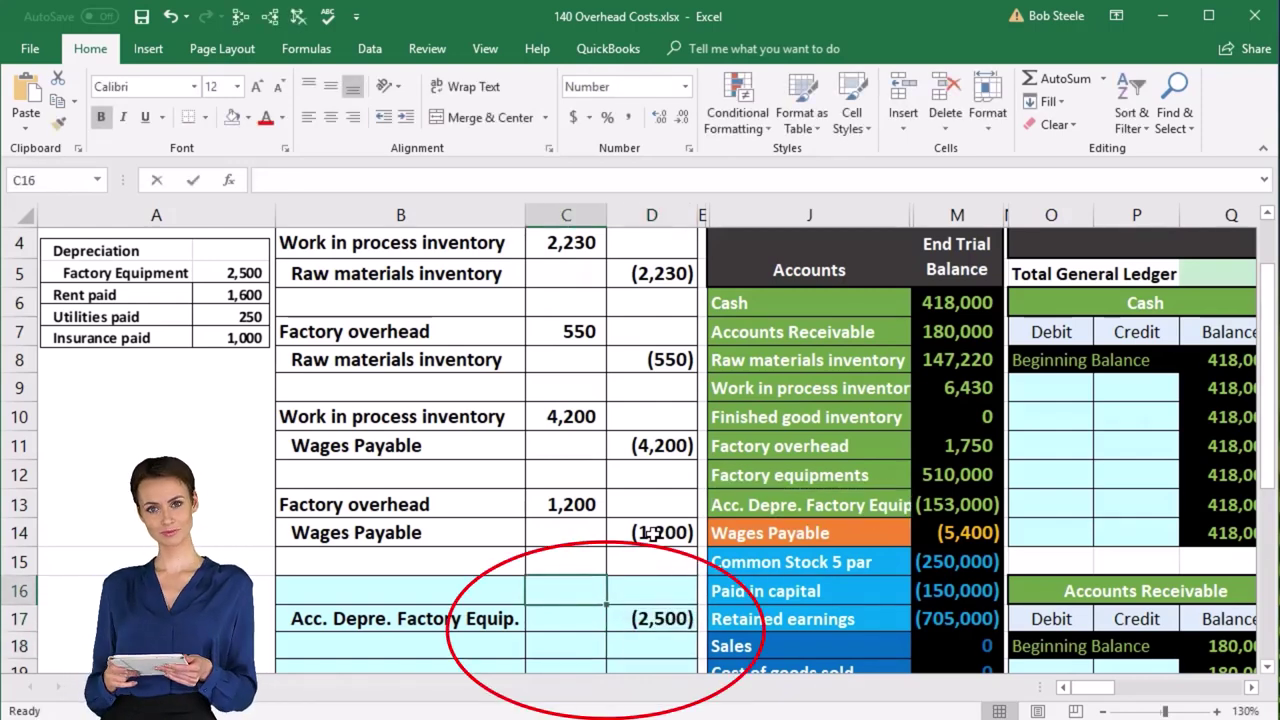
pyautogui.write('-')
pyautogui.press('Down')
pyautogui.press('Right')
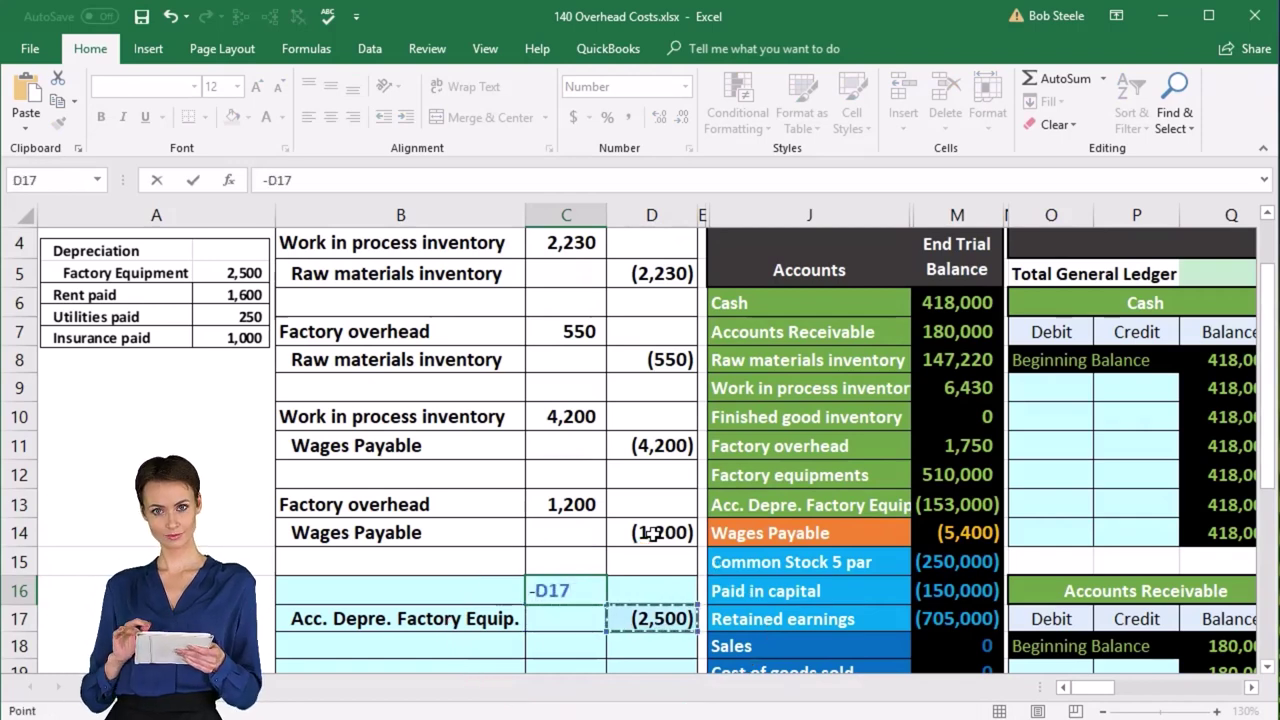
pyautogui.press('Return')
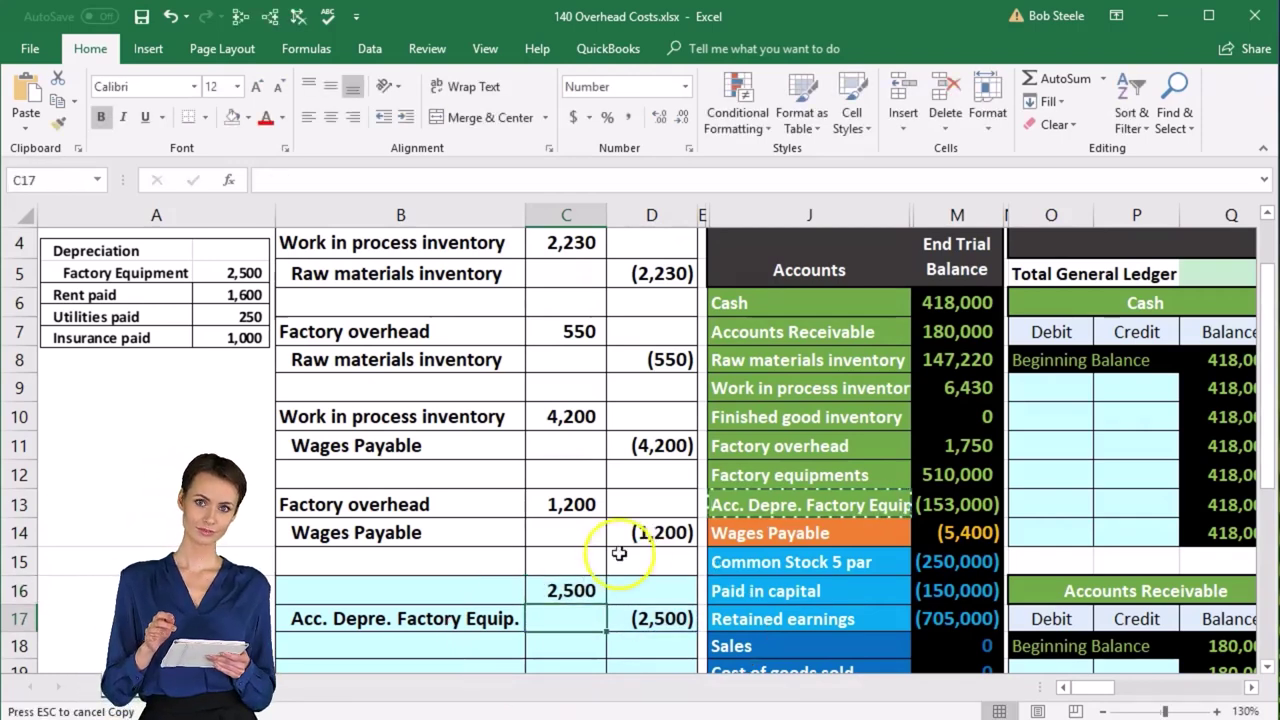
# Copy the account name Factory overhead from the trial balance and paste it as a value into B16.
pyautogui.click(481, 594)
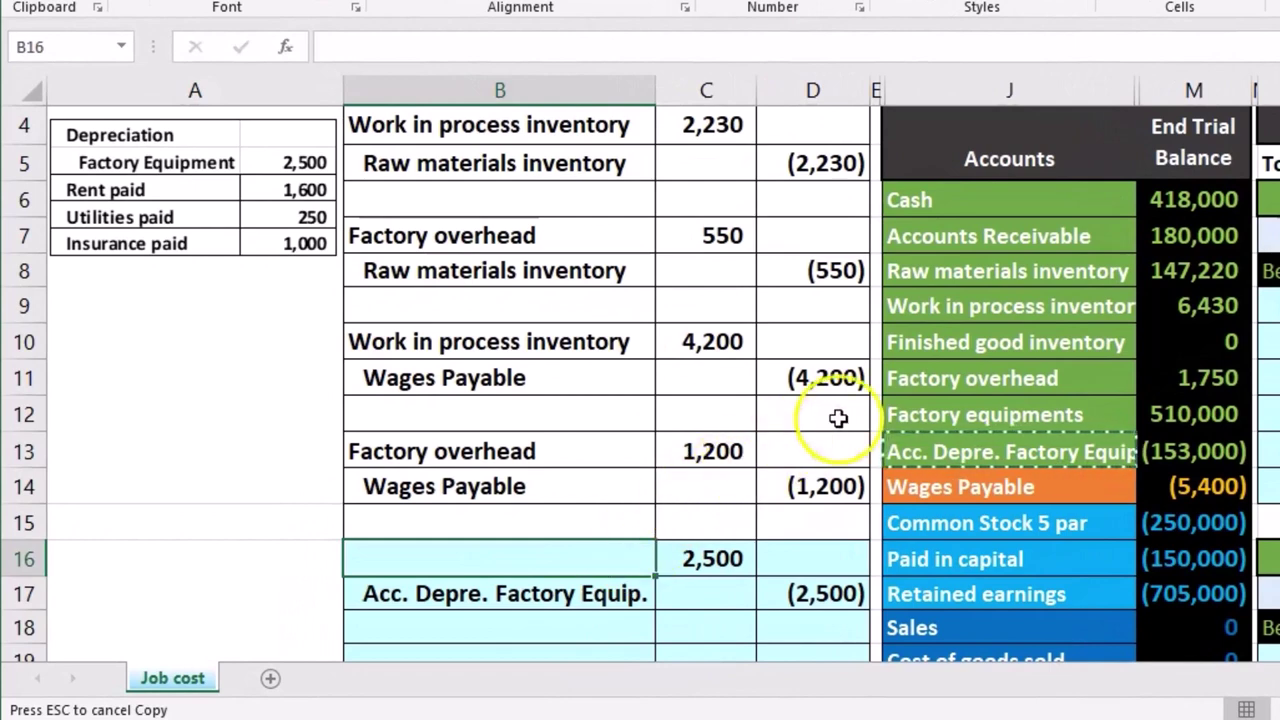
pyautogui.click(840, 306)
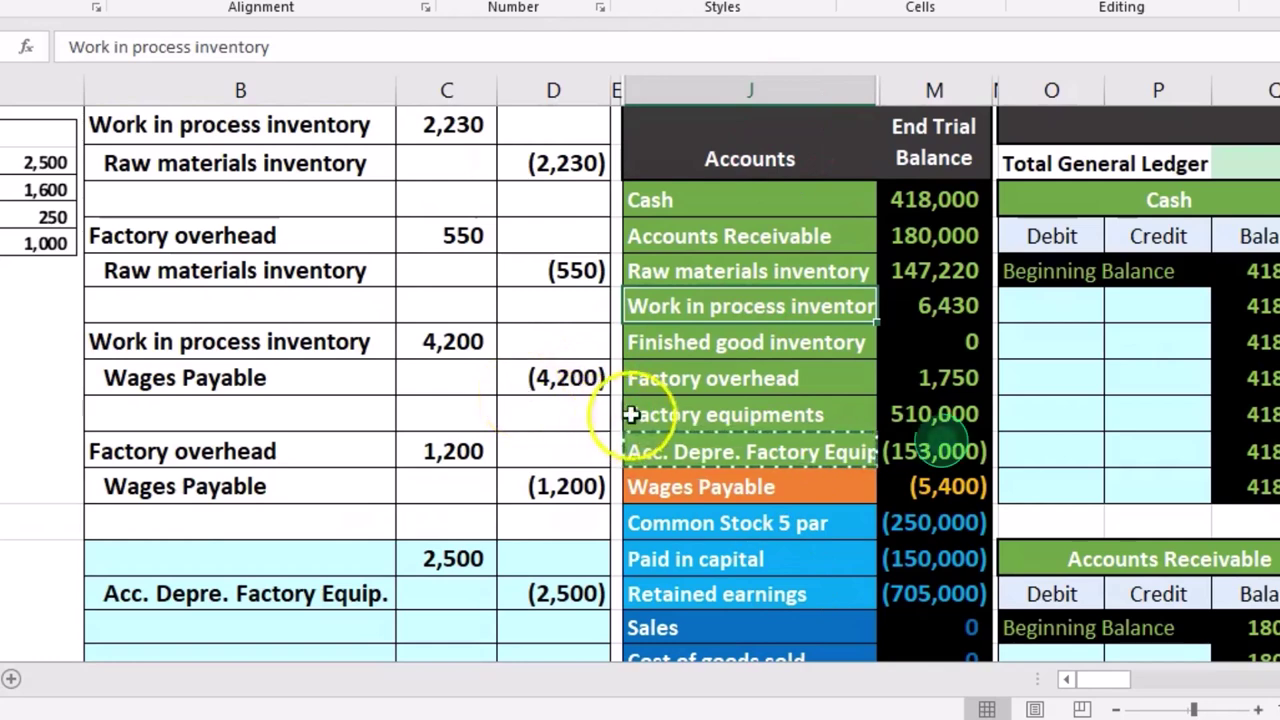
pyautogui.click(824, 380)
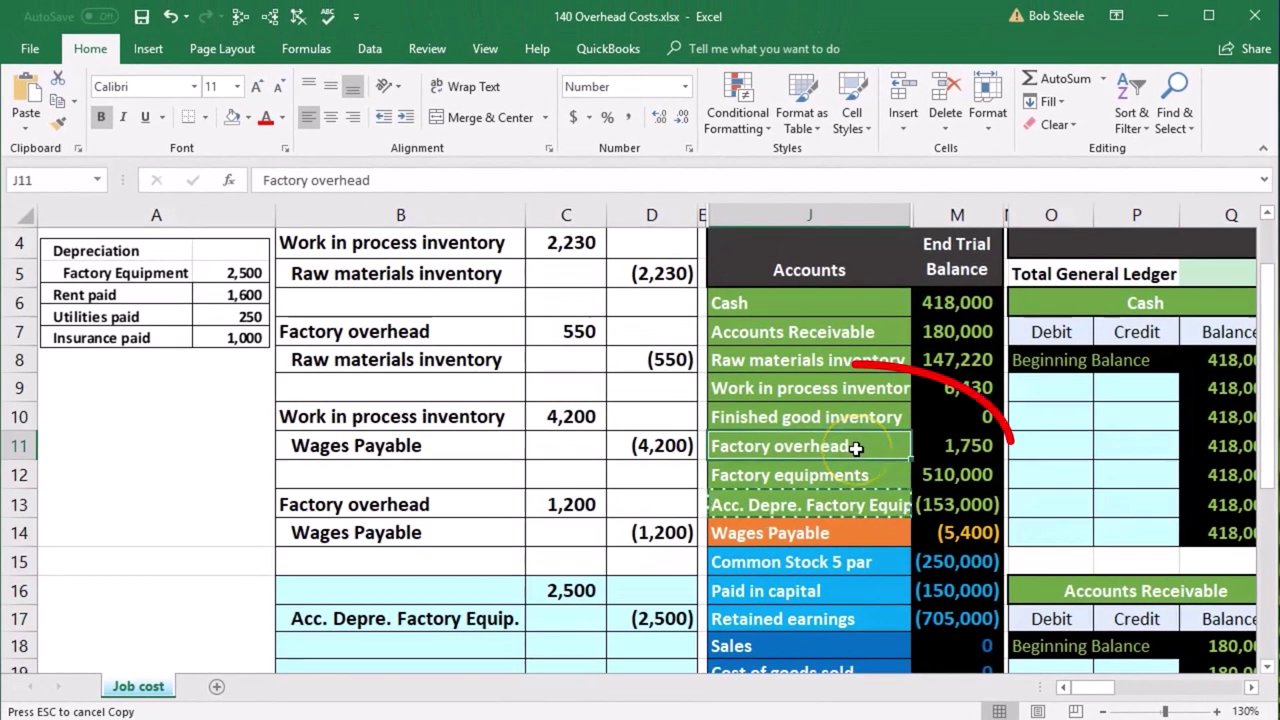
pyautogui.rightClick(856, 449)
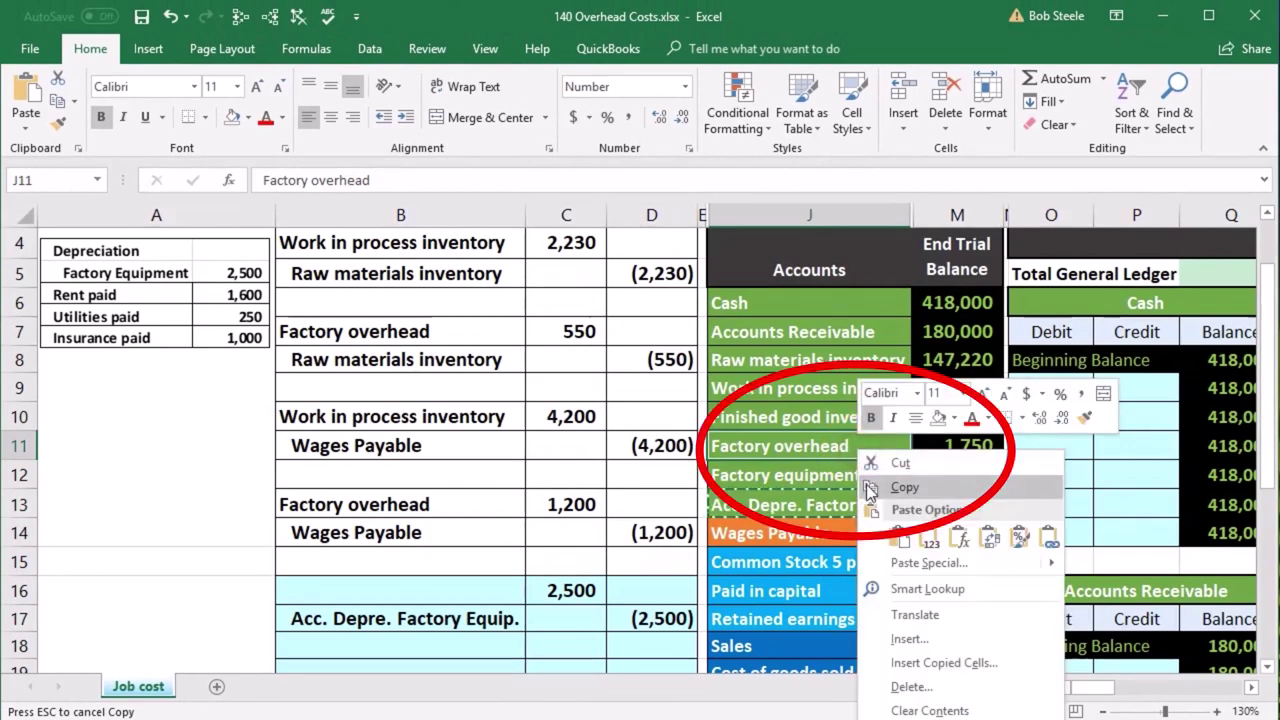
pyautogui.click(882, 486)
pyautogui.click(450, 595)
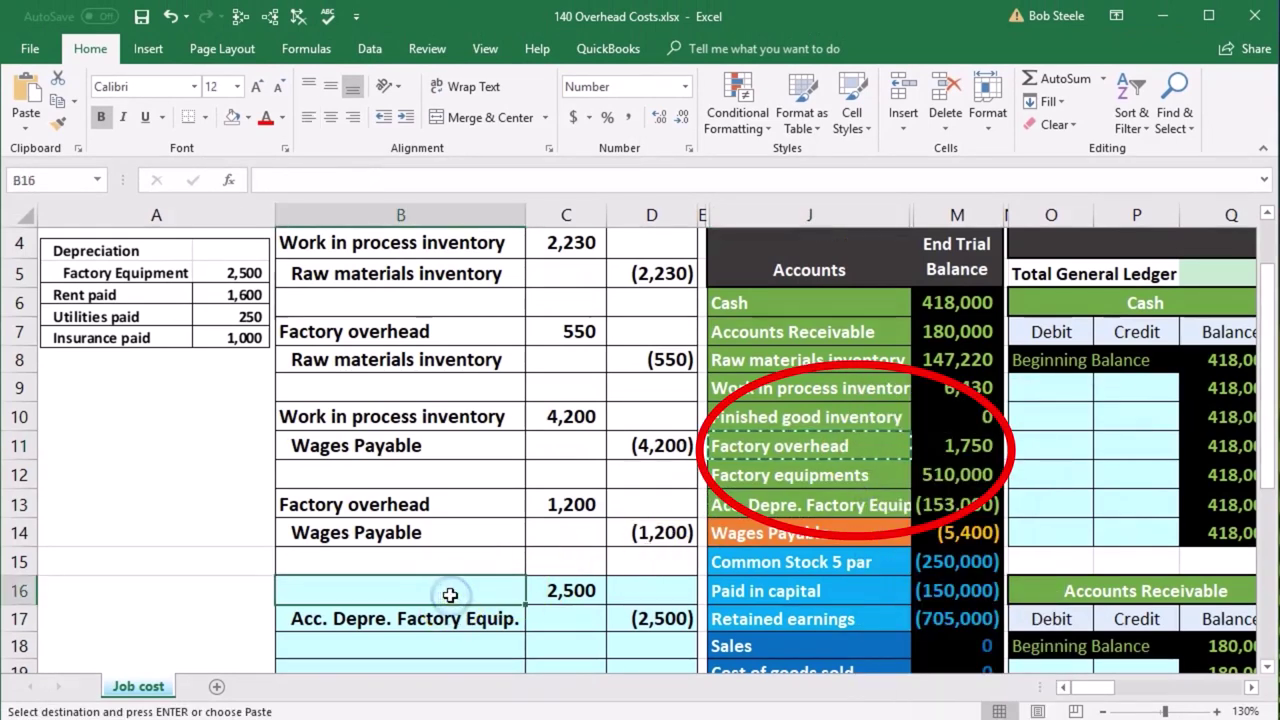
pyautogui.rightClick(450, 595)
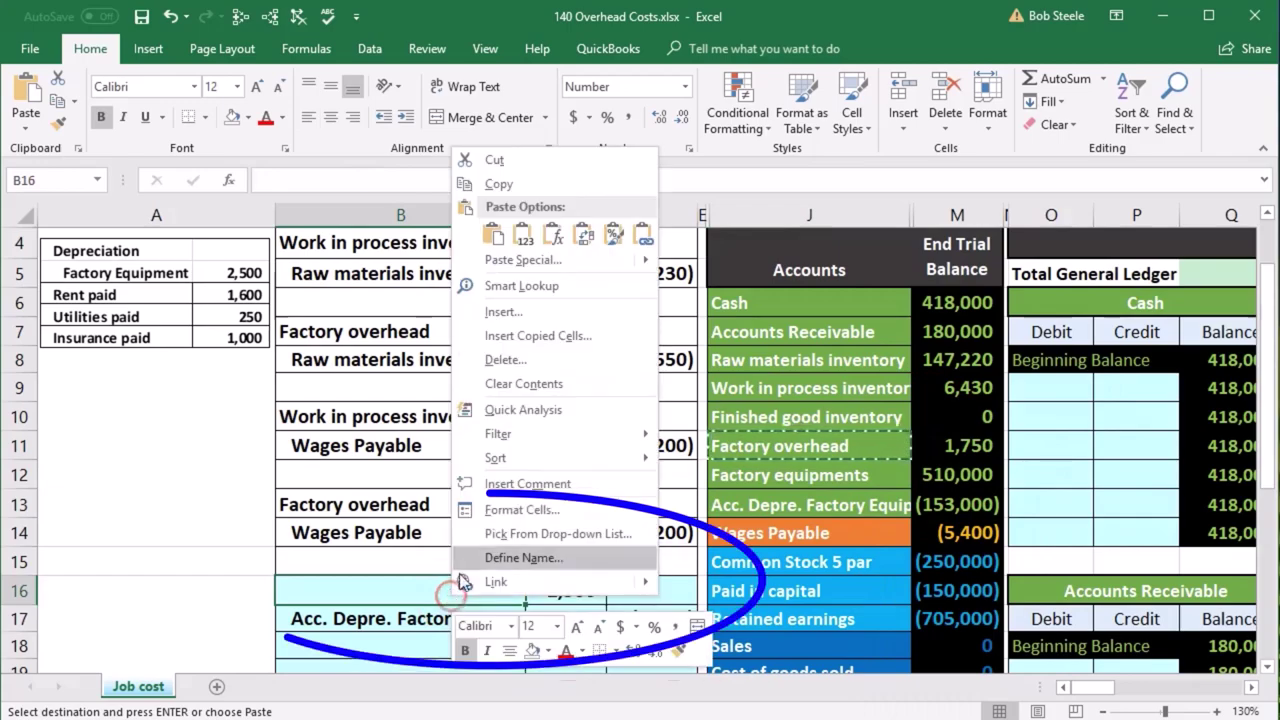
pyautogui.click(523, 236)
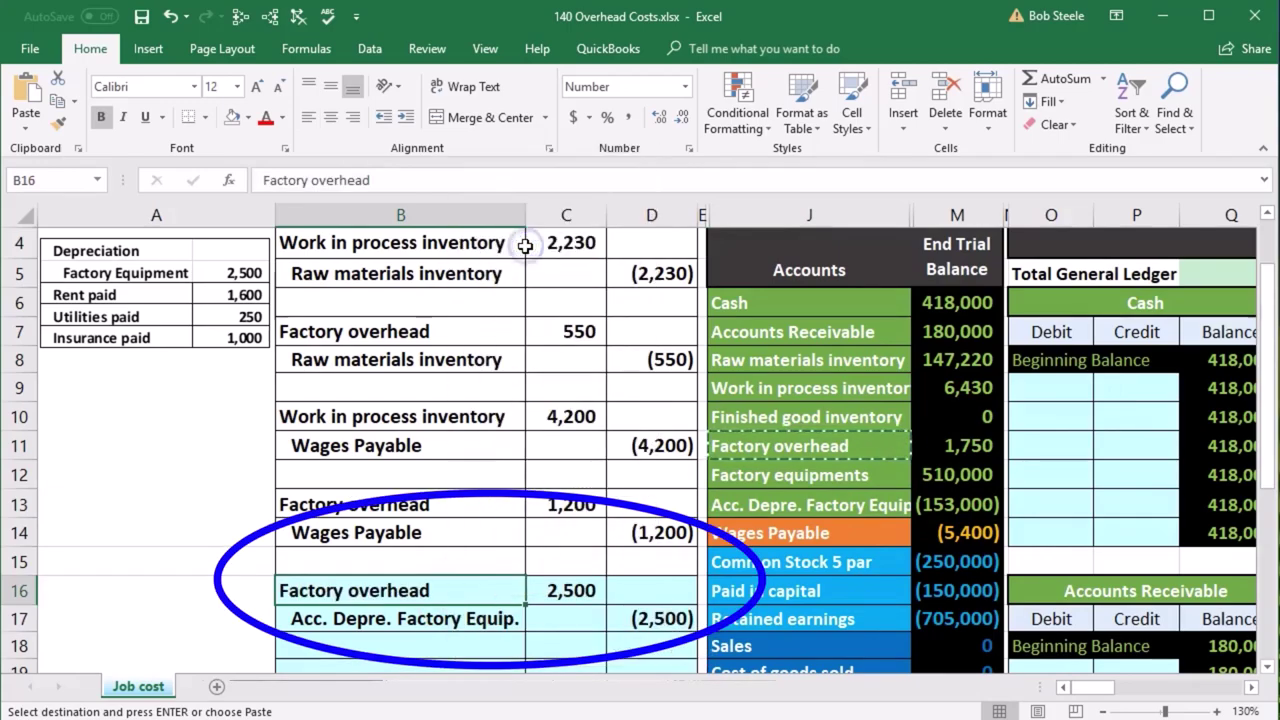
# Post the depreciation debit to the Factory overhead ledger by entering the formula =C16 in S27.
pyautogui.scroll(-1, 570, 591)
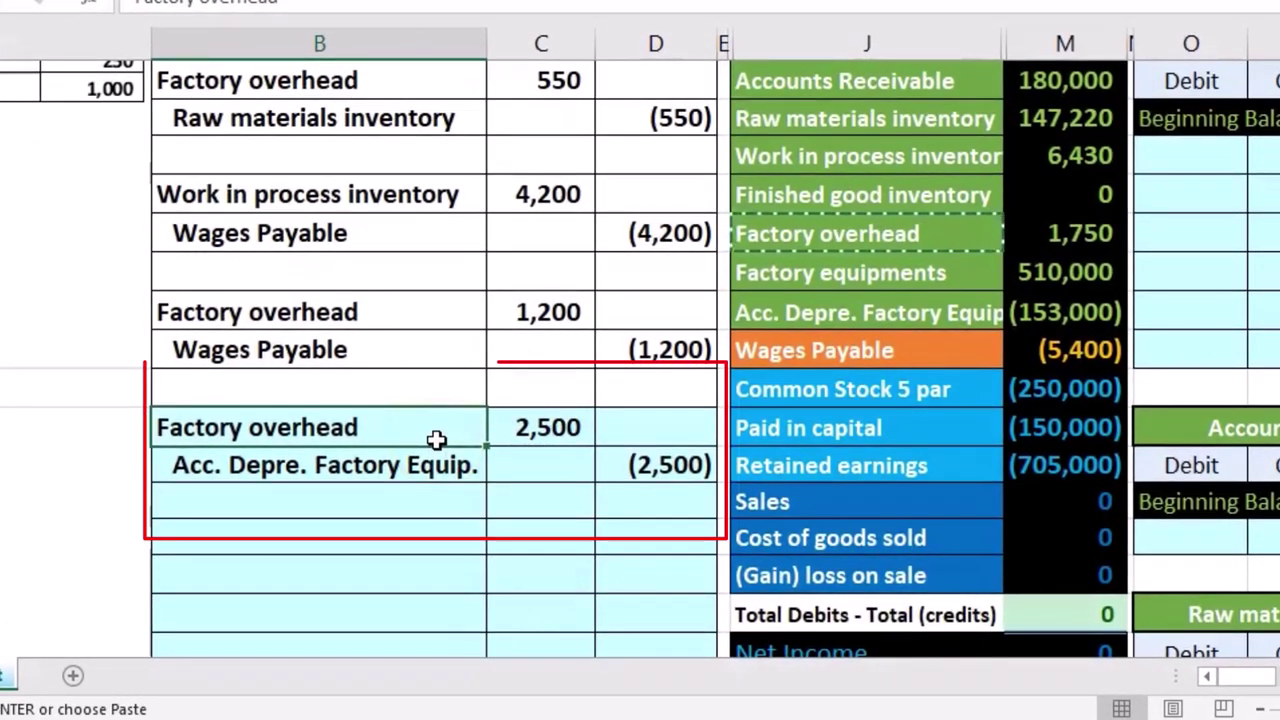
pyautogui.moveTo(436, 440); pyautogui.dragTo(500, 427)
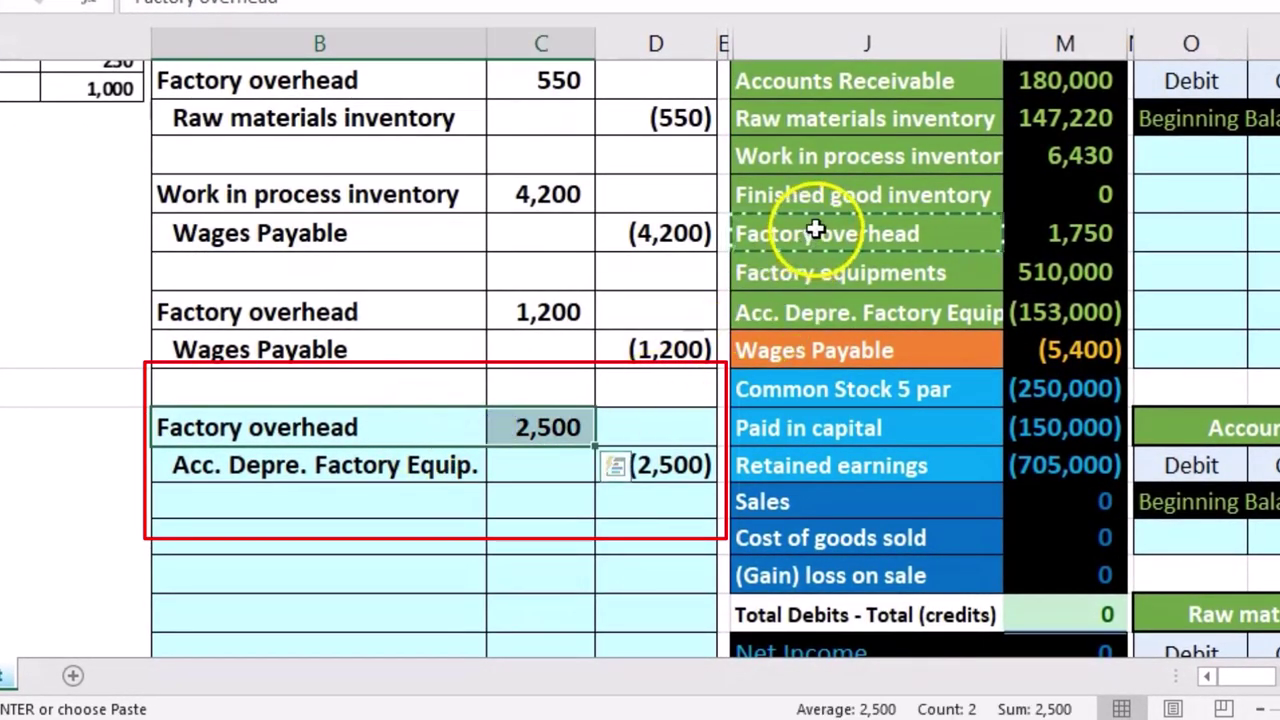
pyautogui.moveTo(1010, 240); pyautogui.dragTo(1090, 234)
pyautogui.hotkey('ctrl', 'v')
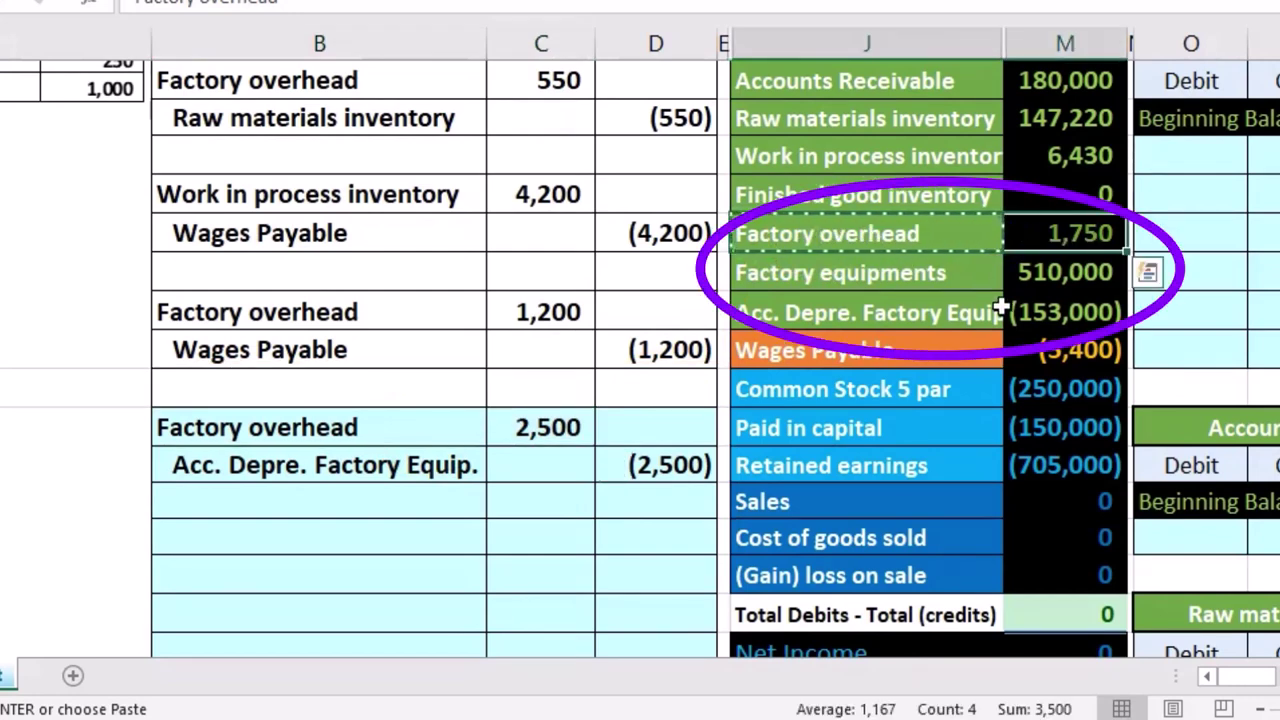
pyautogui.click(1086, 312)
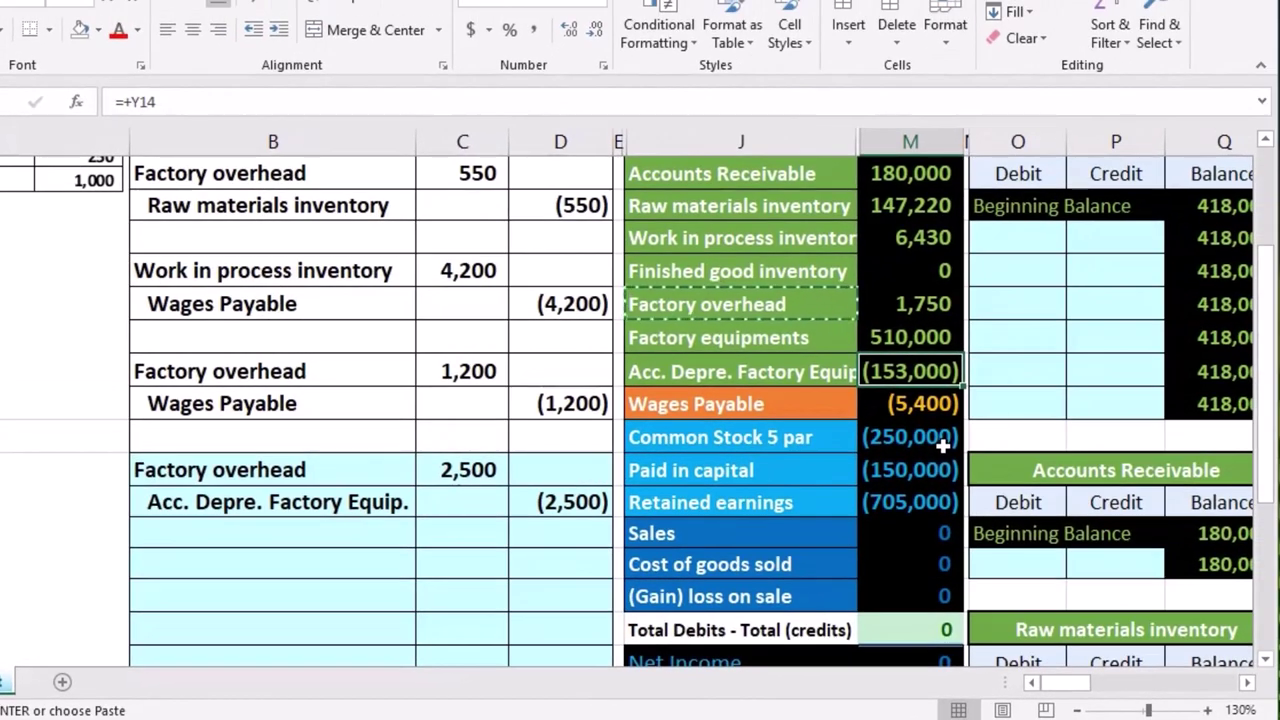
pyautogui.press('Right')
pyautogui.press('Right')
pyautogui.press('Right')
pyautogui.press('Right')
pyautogui.press('Right')
pyautogui.press('Right')
pyautogui.press('Right')
pyautogui.press('Right')
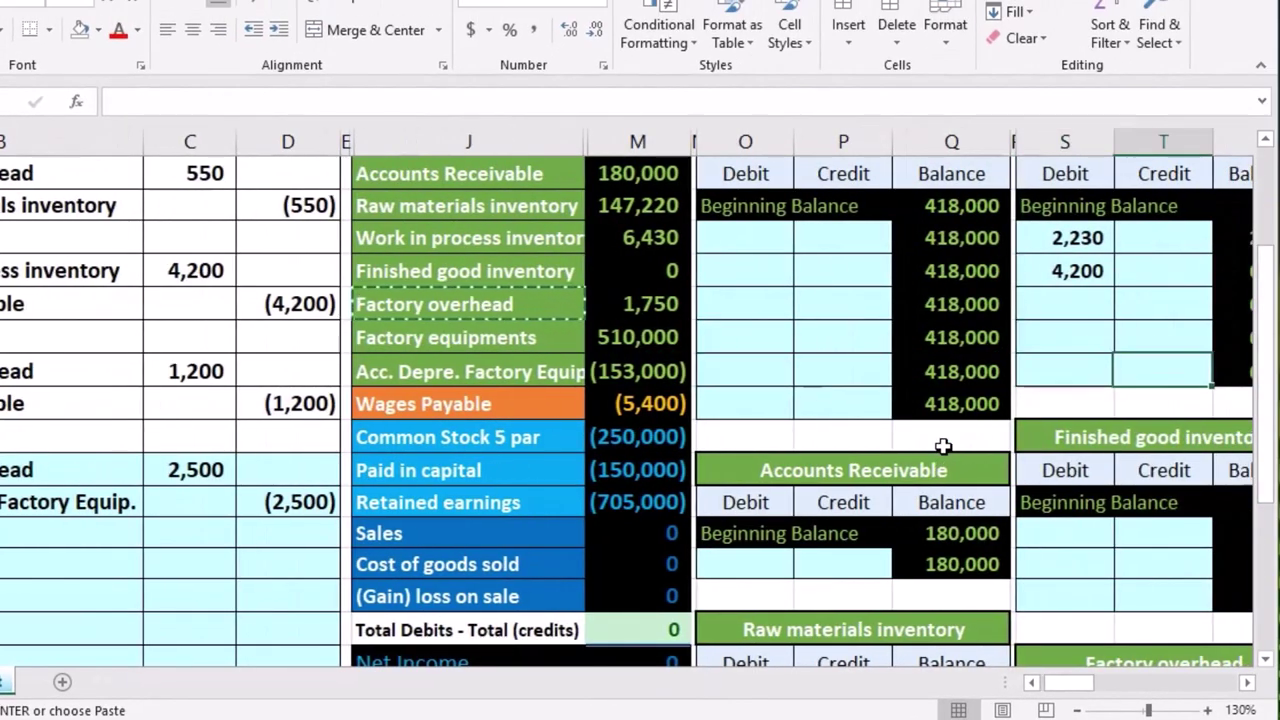
pyautogui.press('Down')
pyautogui.press('Down')
pyautogui.press('Down')
pyautogui.press('Down')
pyautogui.press('Down')
pyautogui.press('Down')
pyautogui.press('Down')
pyautogui.press('Down')
pyautogui.press('Down')
pyautogui.press('Down')
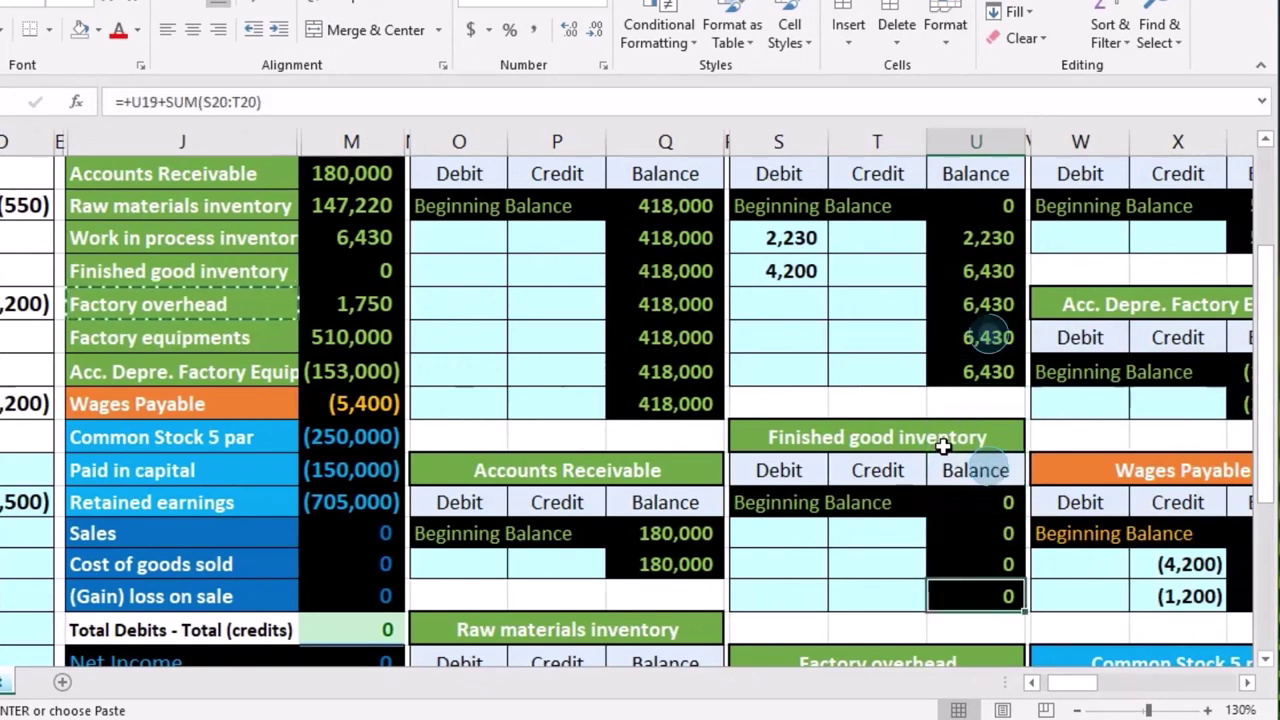
pyautogui.press('Down')
pyautogui.press('Down')
pyautogui.press('Down')
pyautogui.press('Down')
pyautogui.press('Down')
pyautogui.press('Left')
pyautogui.press('Left')
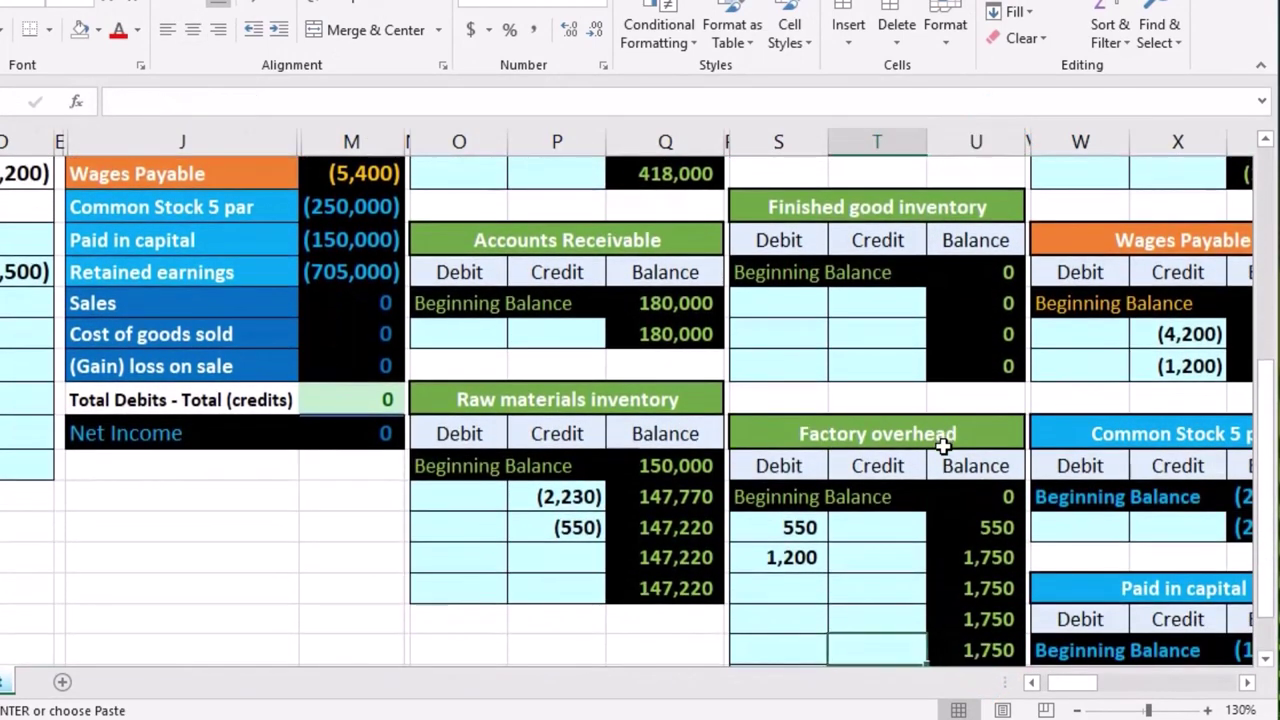
pyautogui.press('Up')
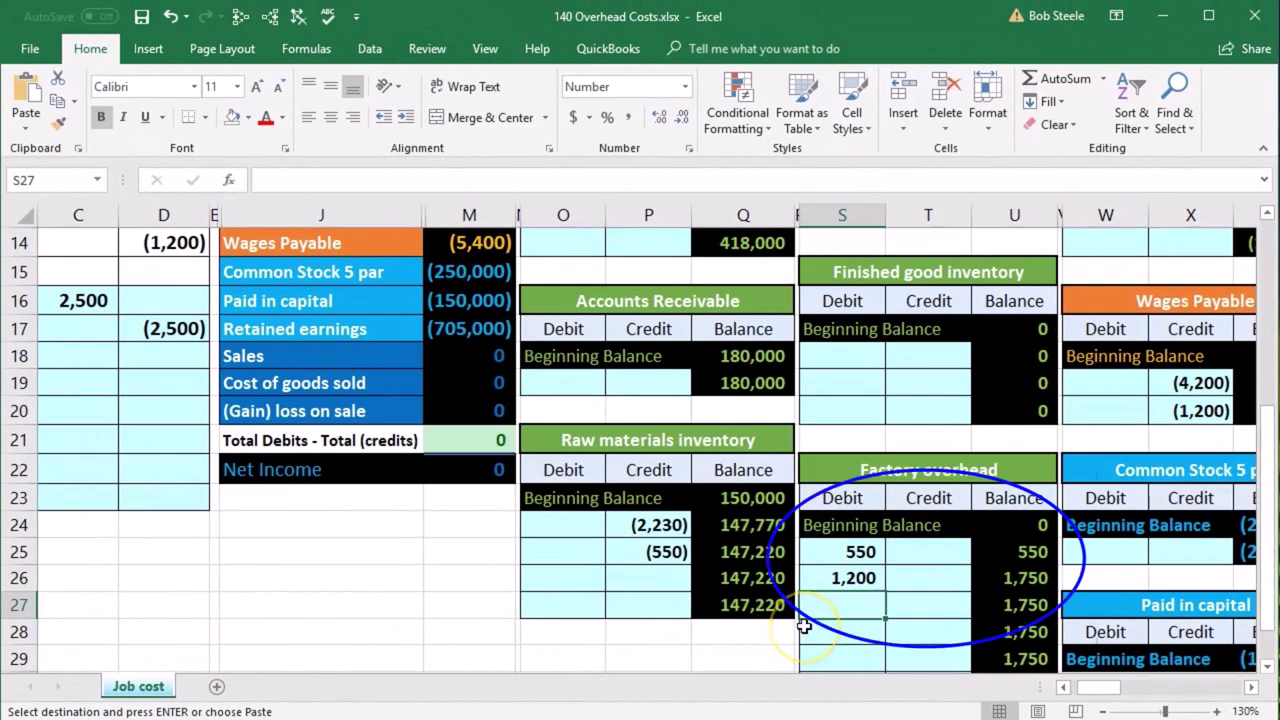
pyautogui.write('=')
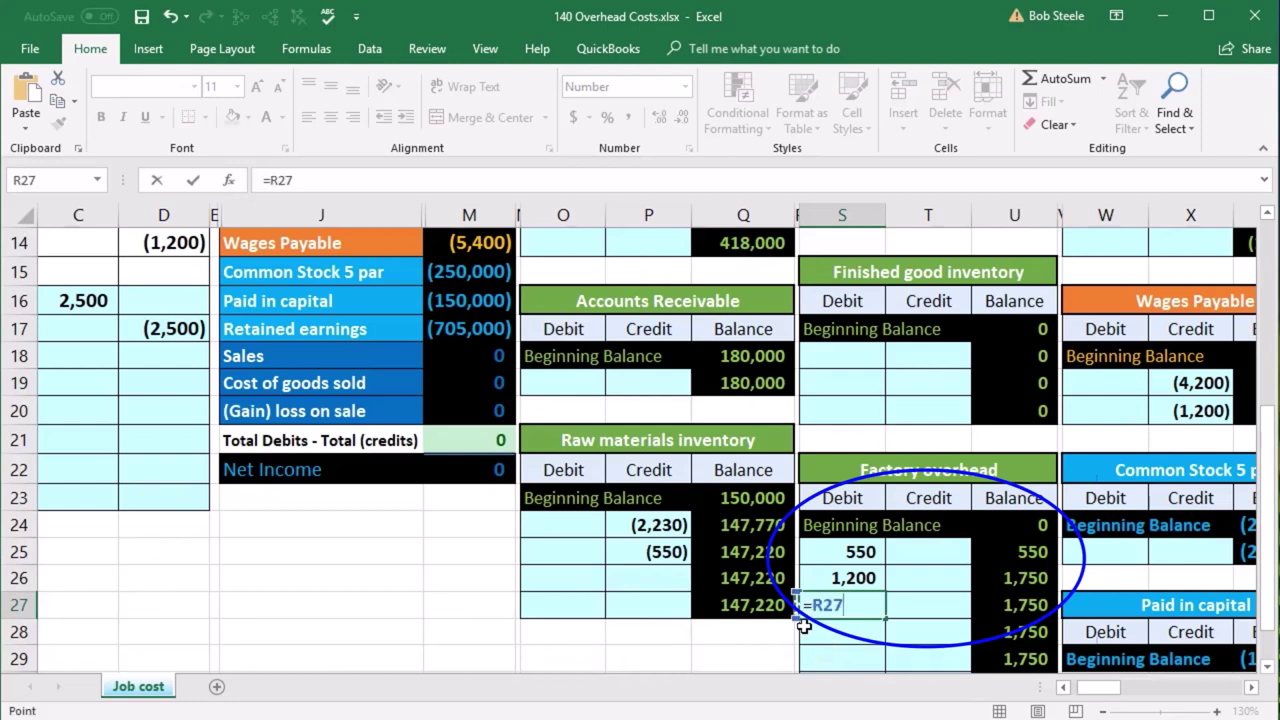
pyautogui.press('Left')
pyautogui.press('Left')
pyautogui.press('Left')
pyautogui.press('Left')
pyautogui.press('Left')
pyautogui.press('Left')
pyautogui.press('Left')
pyautogui.press('Left')
pyautogui.press('Left')
pyautogui.press('Left')
pyautogui.press('Left')
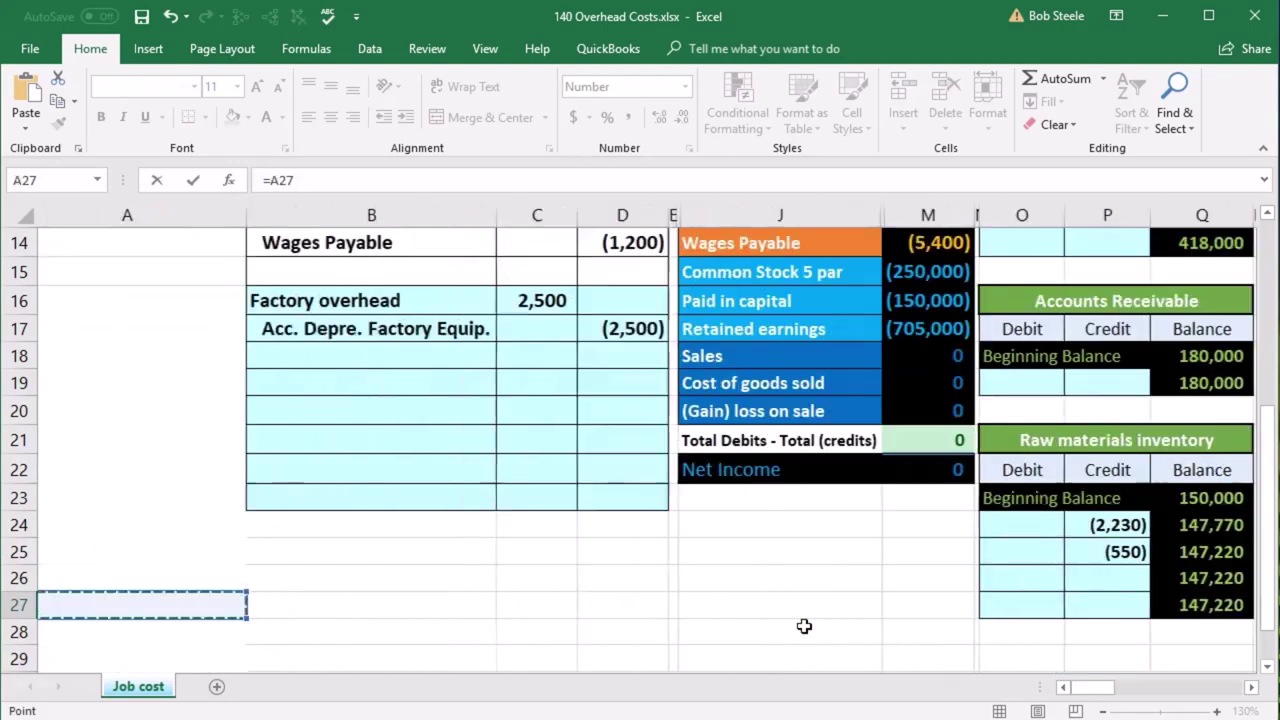
pyautogui.press('Up')
pyautogui.press('Up')
pyautogui.press('Up')
pyautogui.press('Up')
pyautogui.press('Up')
pyautogui.press('Up')
pyautogui.press('Up')
pyautogui.press('Up')
pyautogui.press('Up')
pyautogui.press('Up')
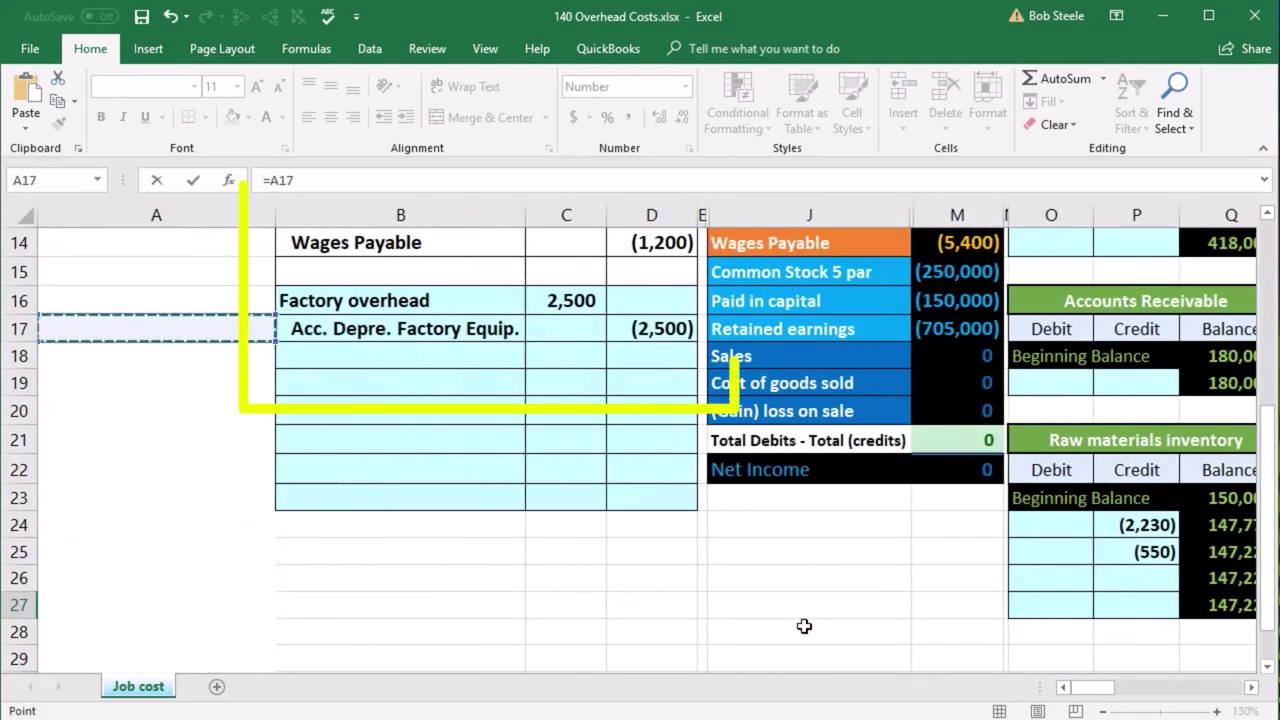
pyautogui.press('Up')
pyautogui.press('Right')
pyautogui.press('Right')
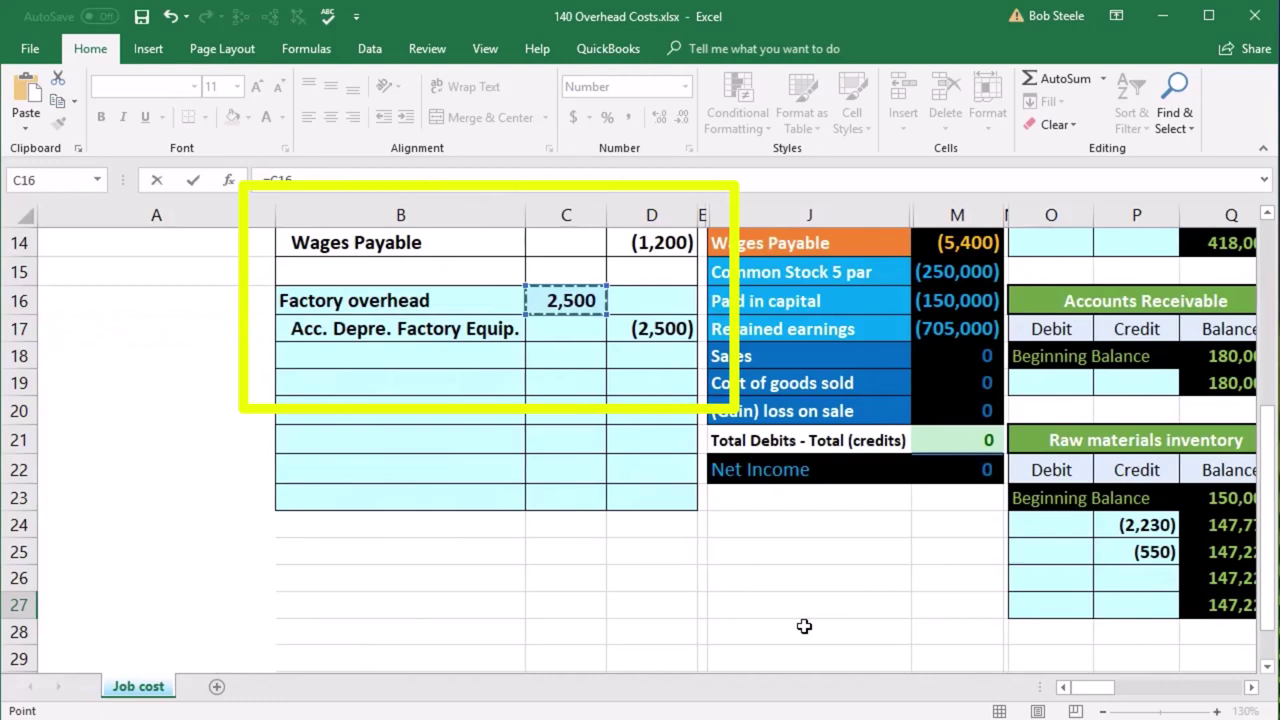
pyautogui.press('Return')
# Examine the posted formula in S27, the Factory overhead ledger's running balances, and the trial balance.
pyautogui.press('Right')
pyautogui.press('Right')
pyautogui.press('Right')
pyautogui.press('Right')
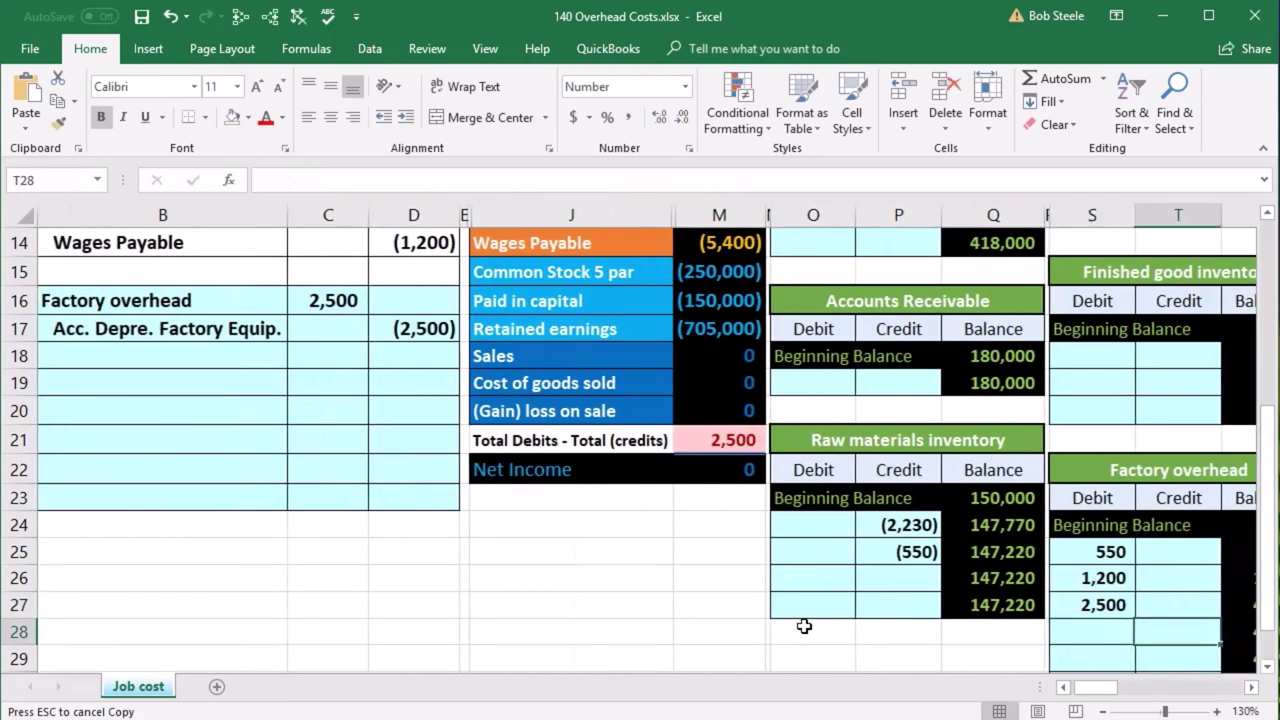
pyautogui.doubleClick(826, 605)
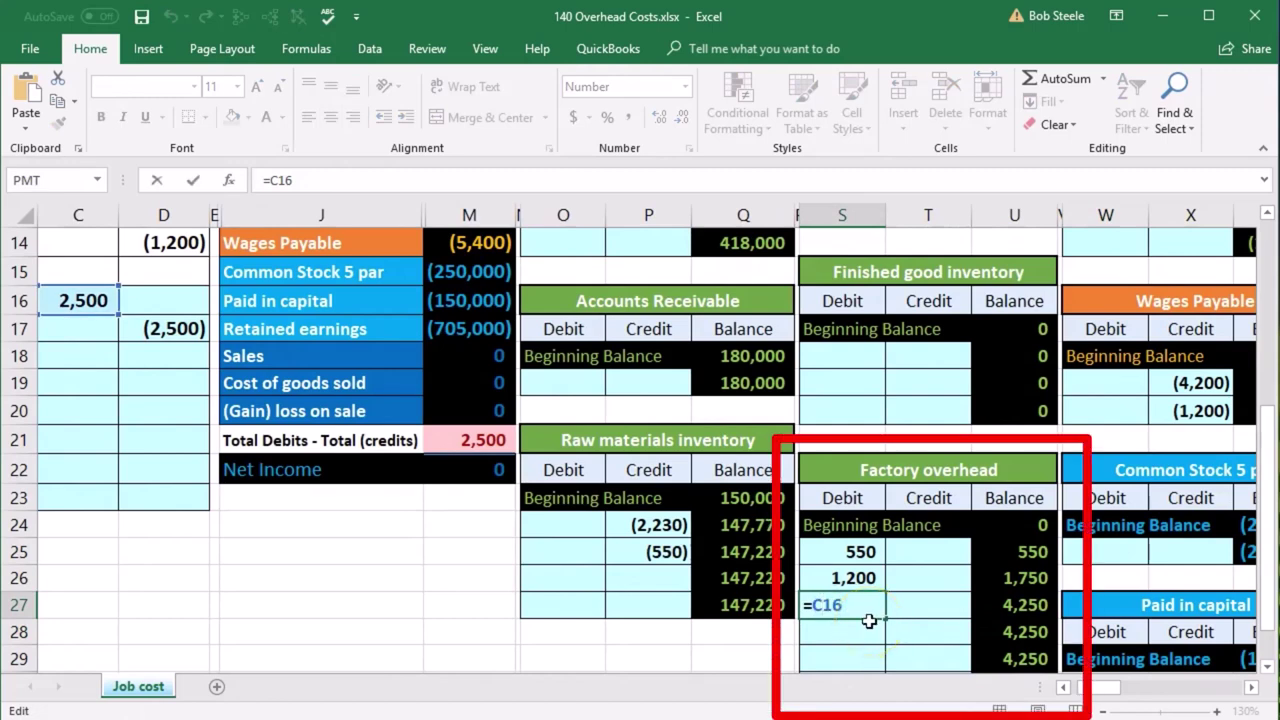
pyautogui.press('Return')
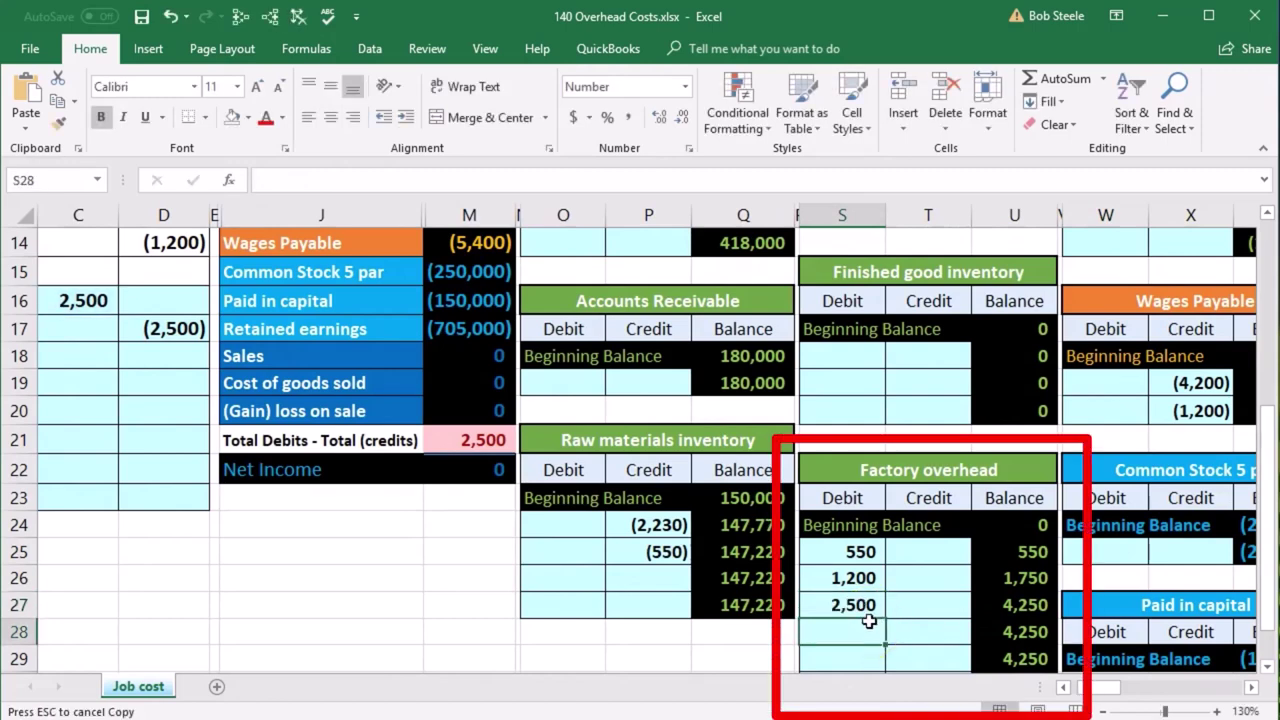
pyautogui.click(993, 579)
pyautogui.click(837, 605)
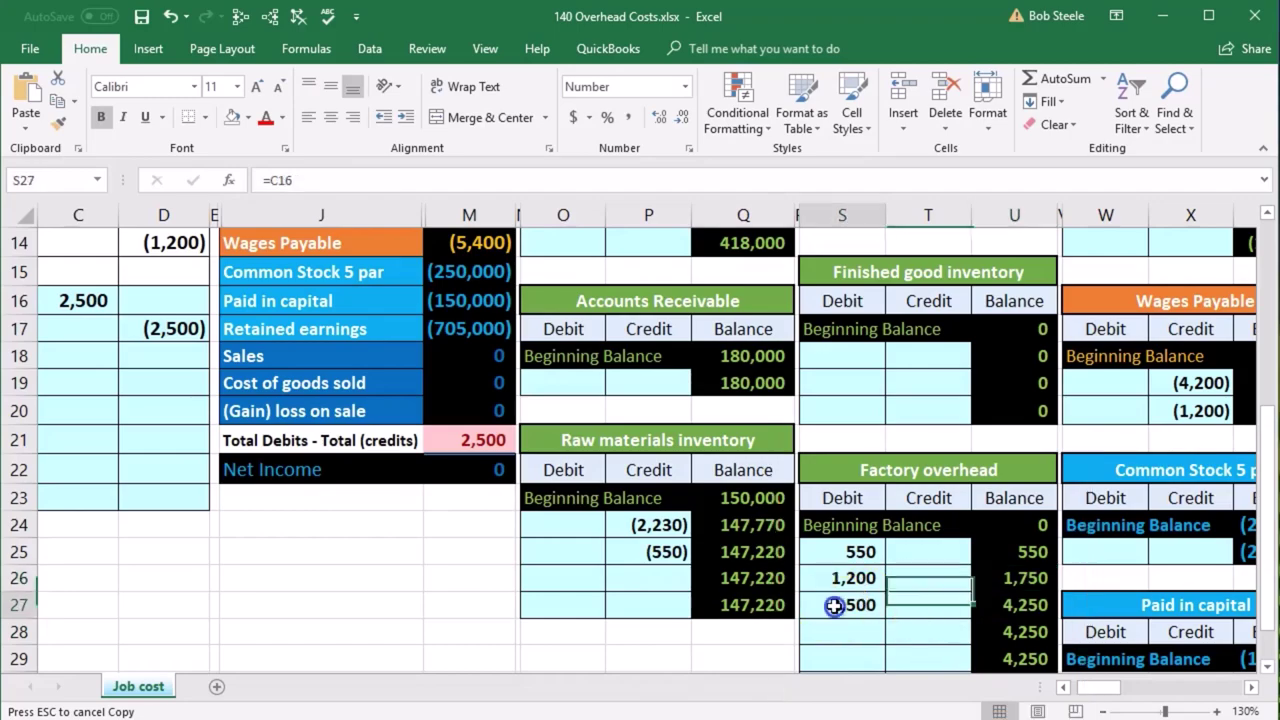
pyautogui.click(974, 605)
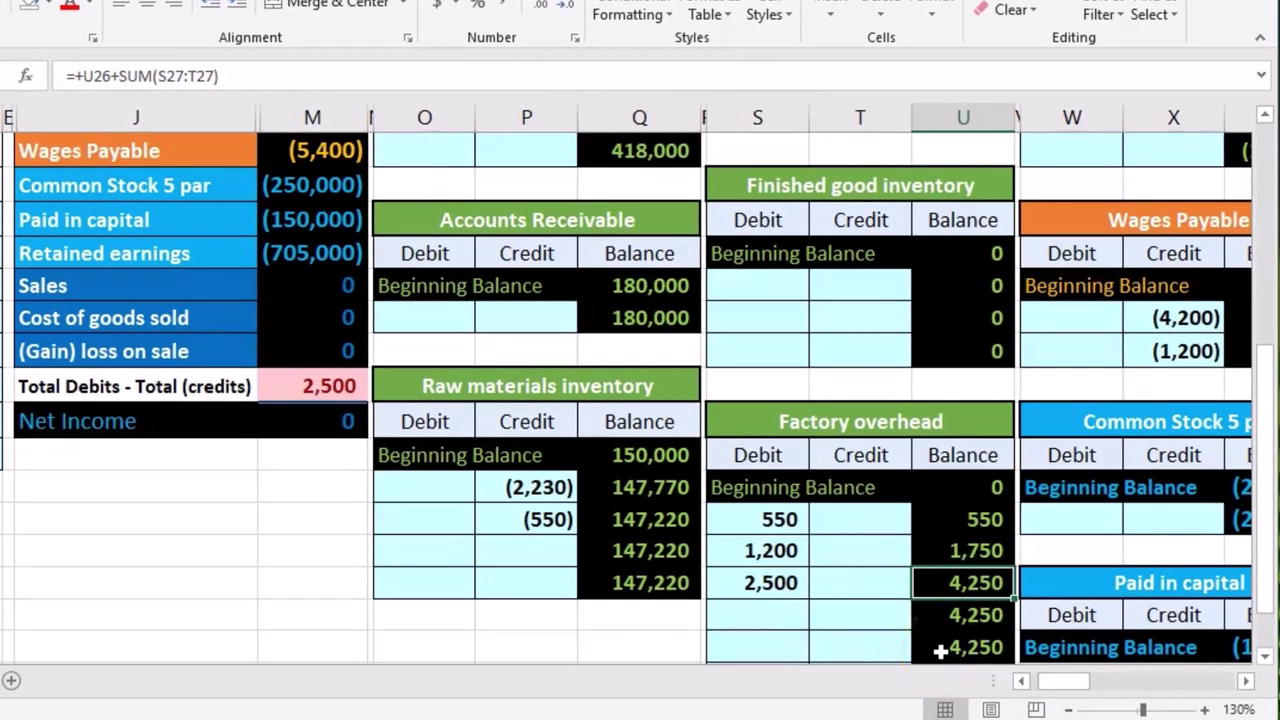
pyautogui.click(940, 650)
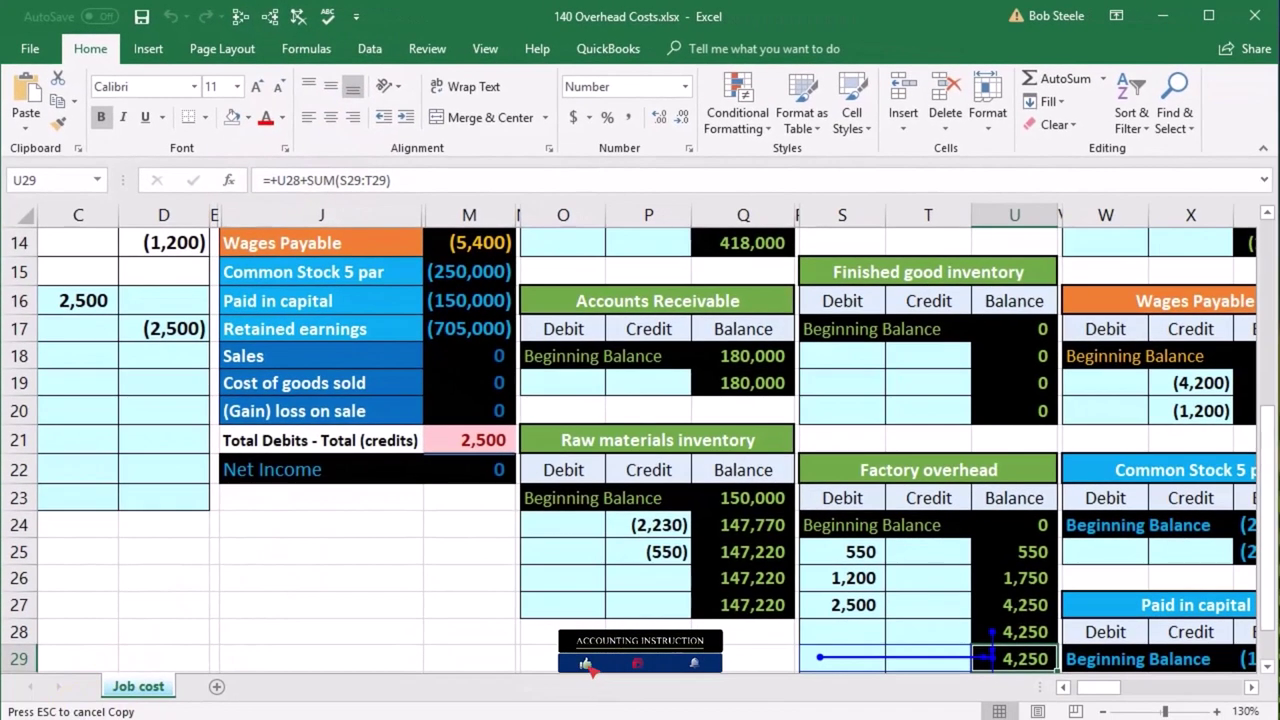
pyautogui.scroll(-1, 1014, 600)
pyautogui.click(1014, 622)
pyautogui.scroll(3, 433, 558)
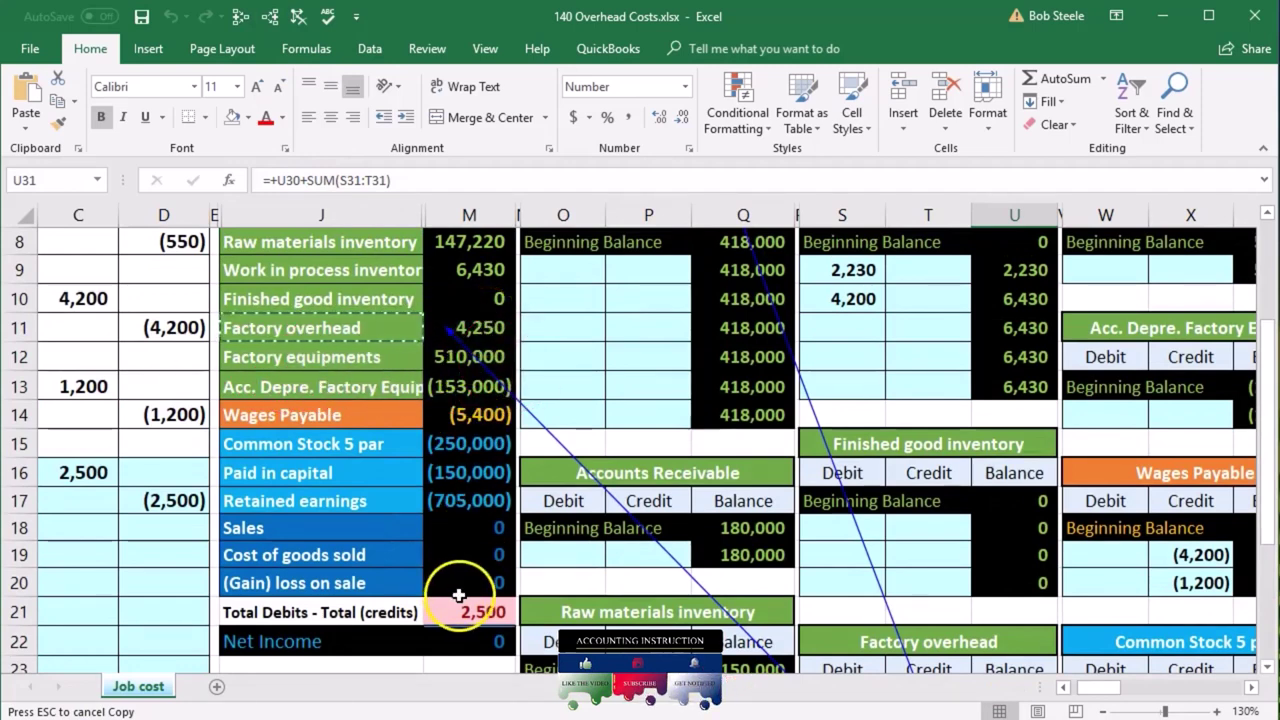
pyautogui.hscroll(-3, 1095, 690)
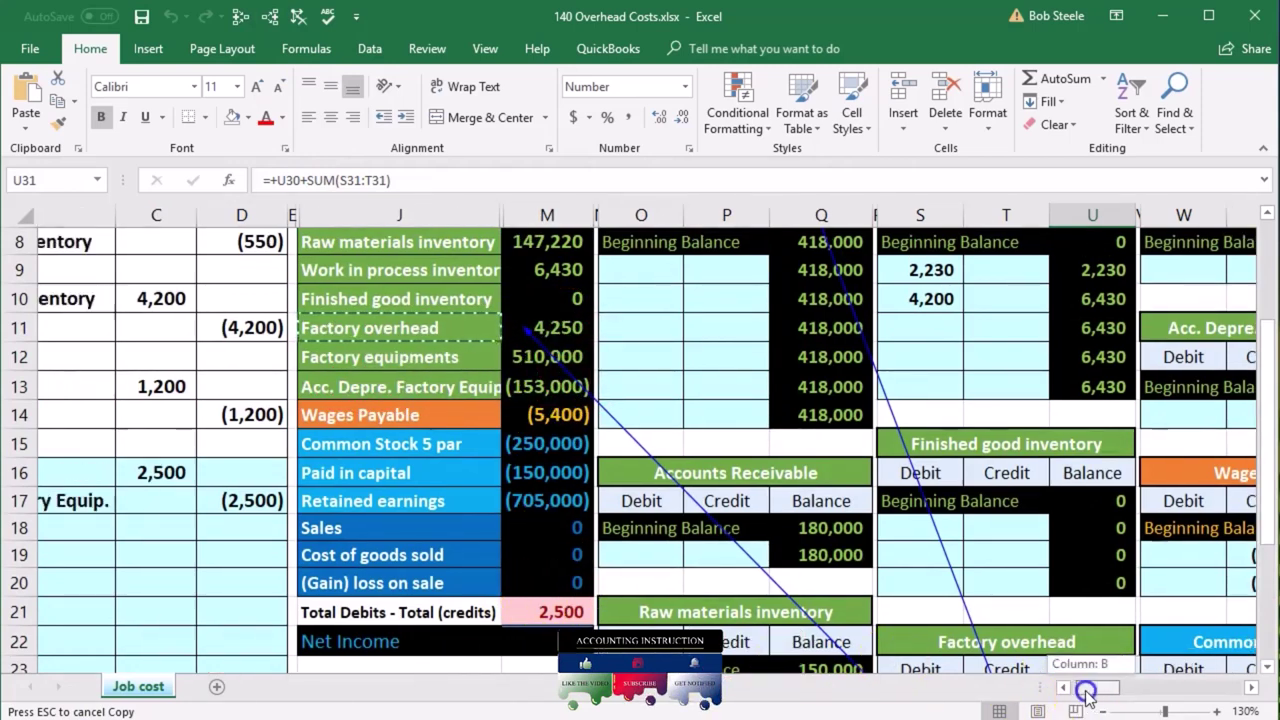
# Post the depreciation credit to the Acc. Depre. Factory Equip. ledger by entering the formula =D17 in X14.
pyautogui.moveTo(480, 501)
pyautogui.mouseDown()
pyautogui.moveTo(457, 500)
pyautogui.moveTo(651, 500)
pyautogui.mouseUp()
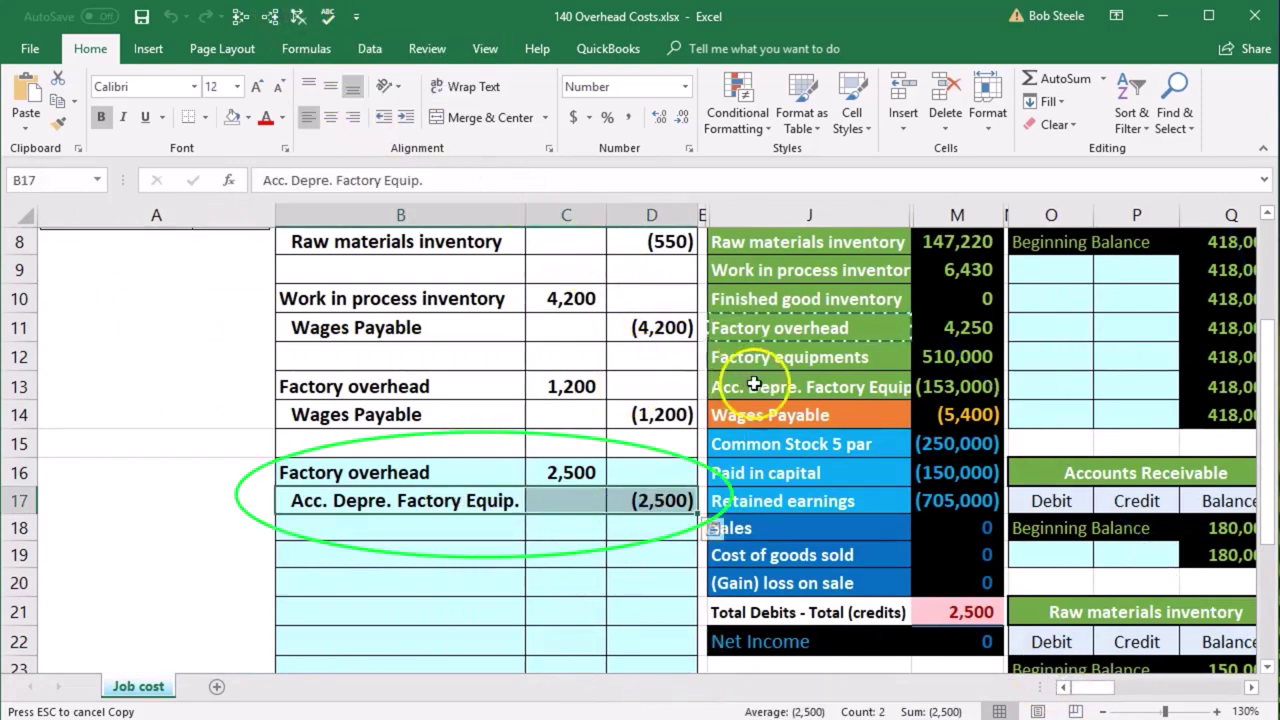
pyautogui.moveTo(720, 386); pyautogui.dragTo(946, 386)
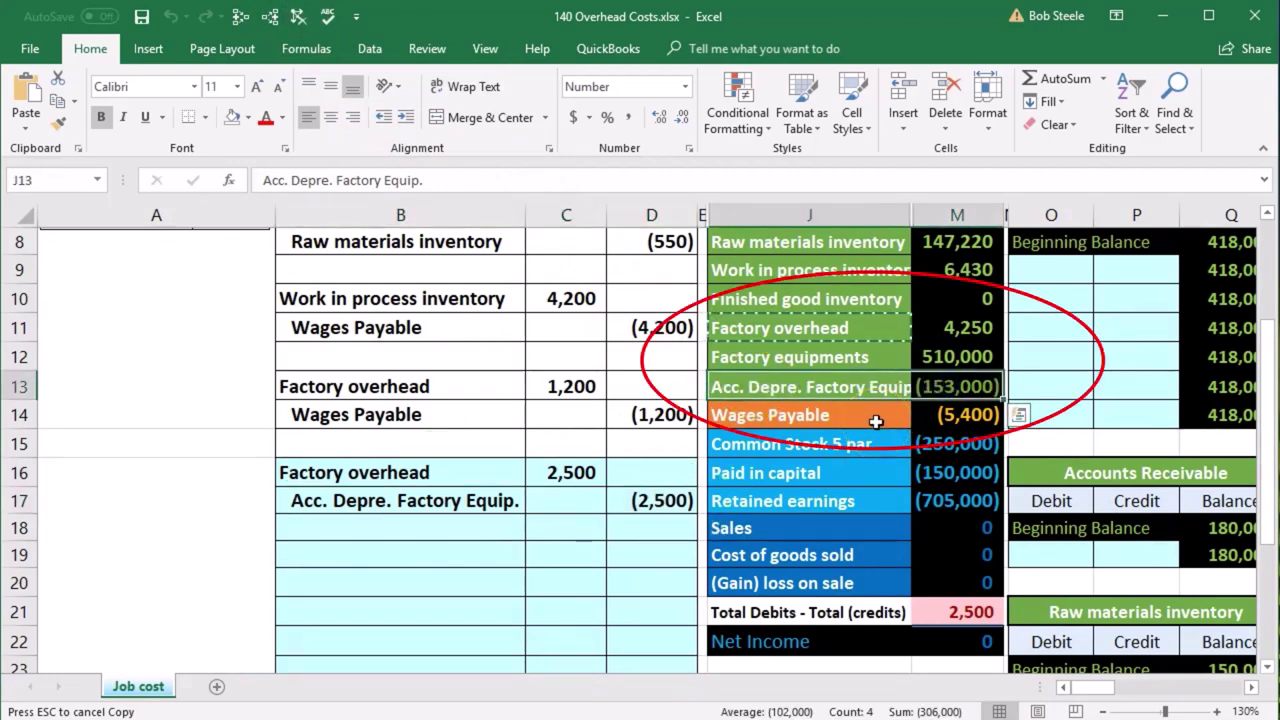
pyautogui.press('Right')
pyautogui.press('Right')
pyautogui.press('Right')
pyautogui.press('Right')
pyautogui.press('Right')
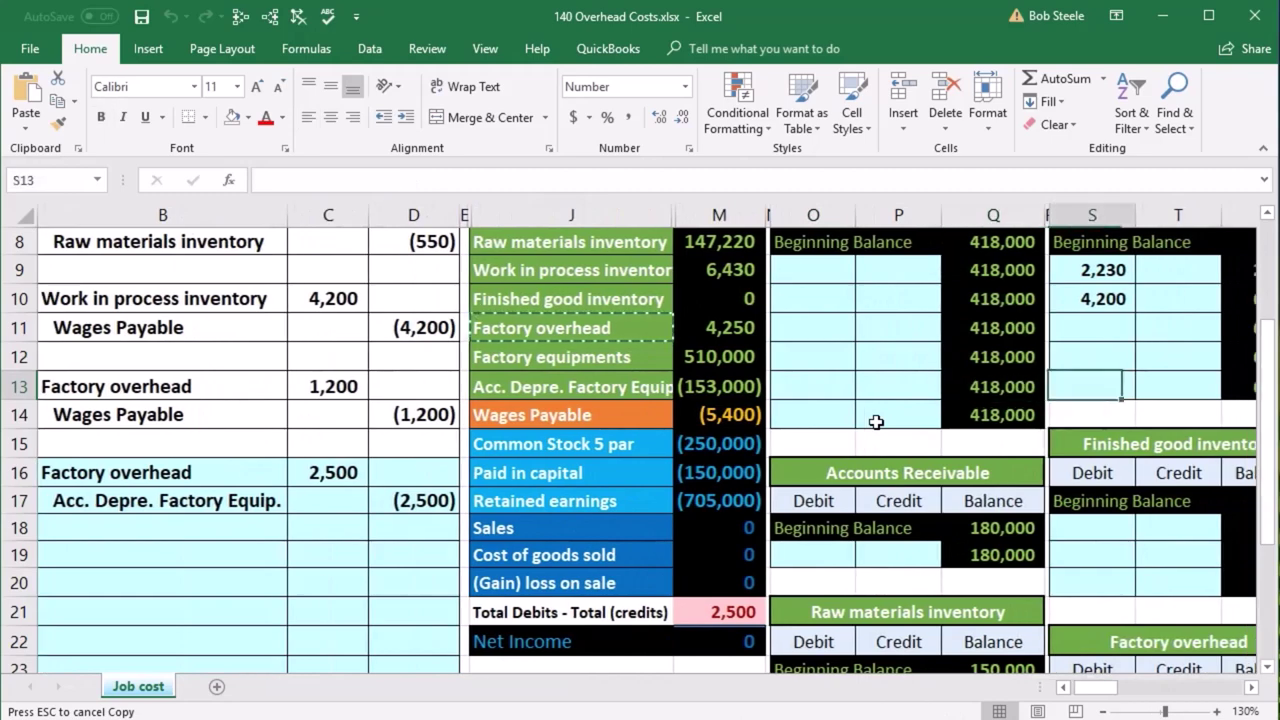
pyautogui.press('Right')
pyautogui.press('Right')
pyautogui.press('Right')
pyautogui.press('Right')
pyautogui.press('Right')
pyautogui.press('Right')
pyautogui.press('Right')
pyautogui.press('Right')
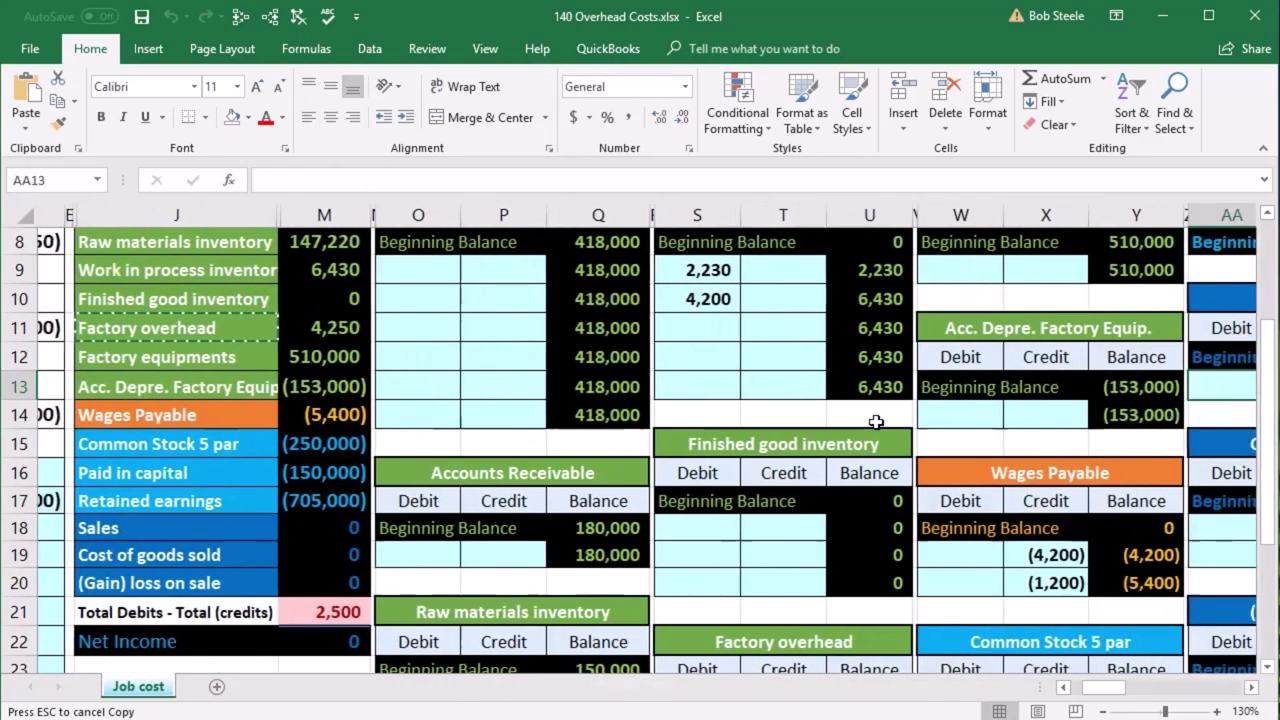
pyautogui.press('Right')
pyautogui.press('Right')
pyautogui.press('Right')
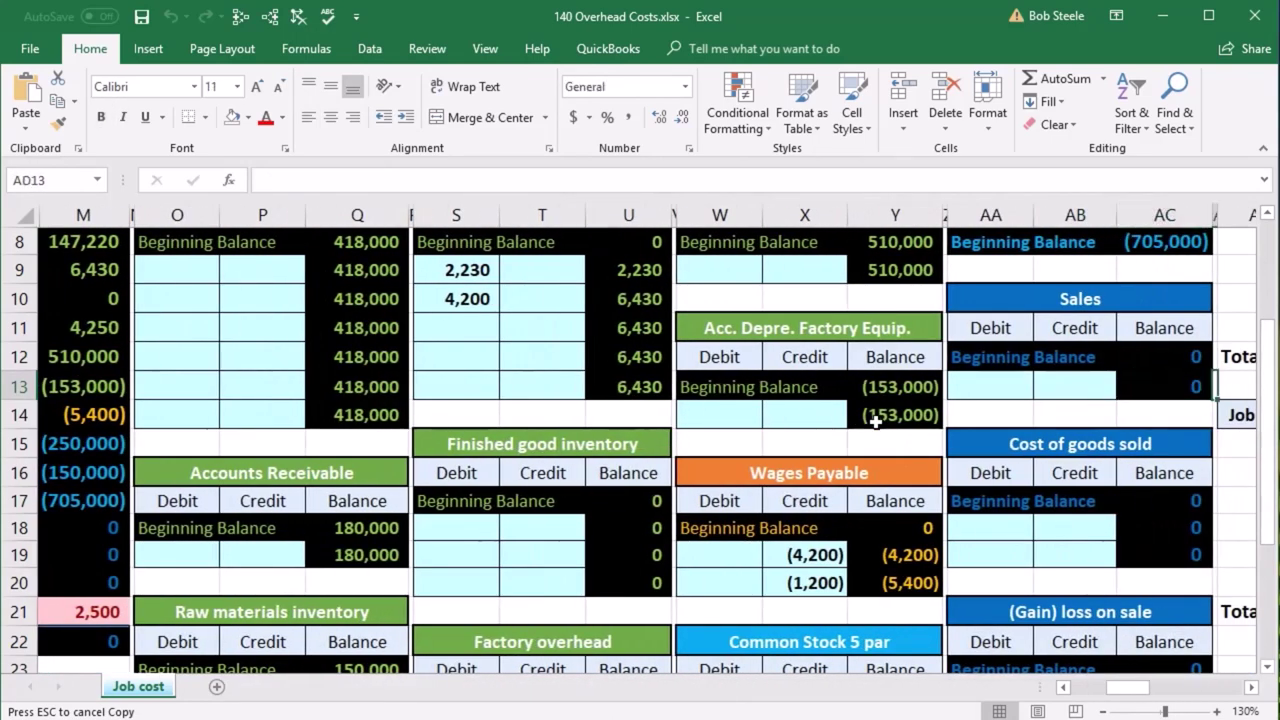
pyautogui.click(805, 414)
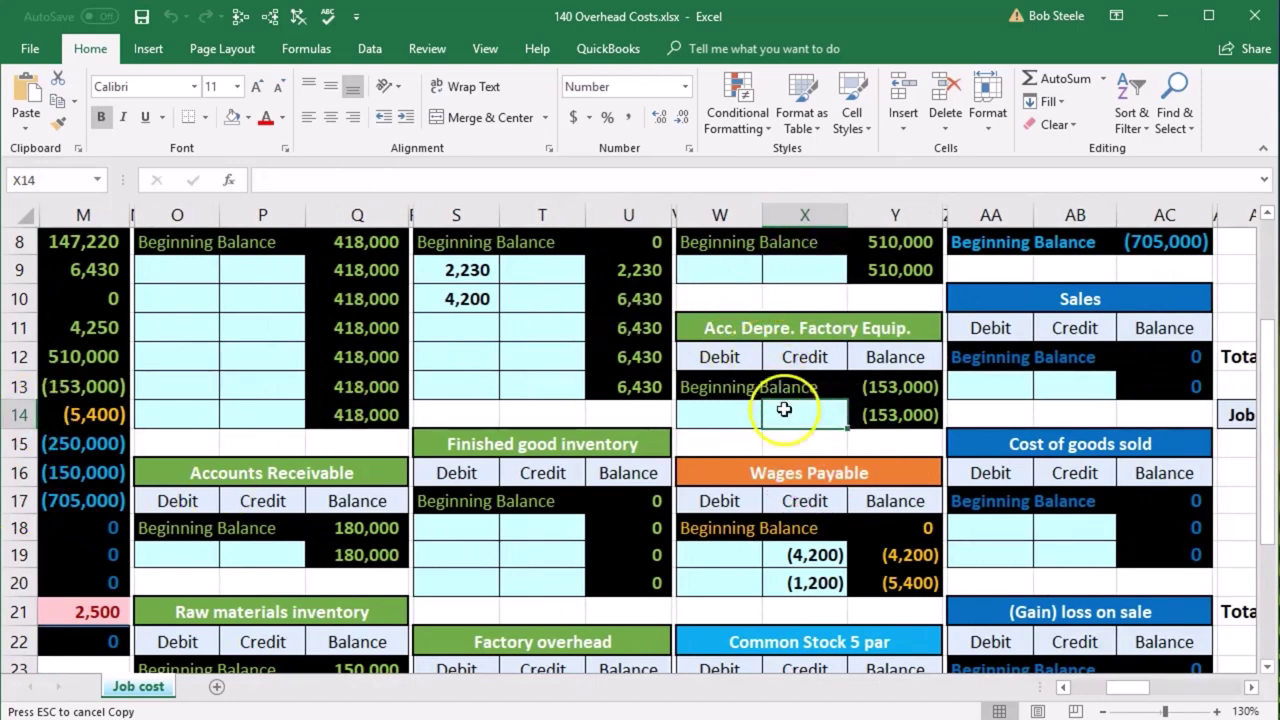
pyautogui.write('=')
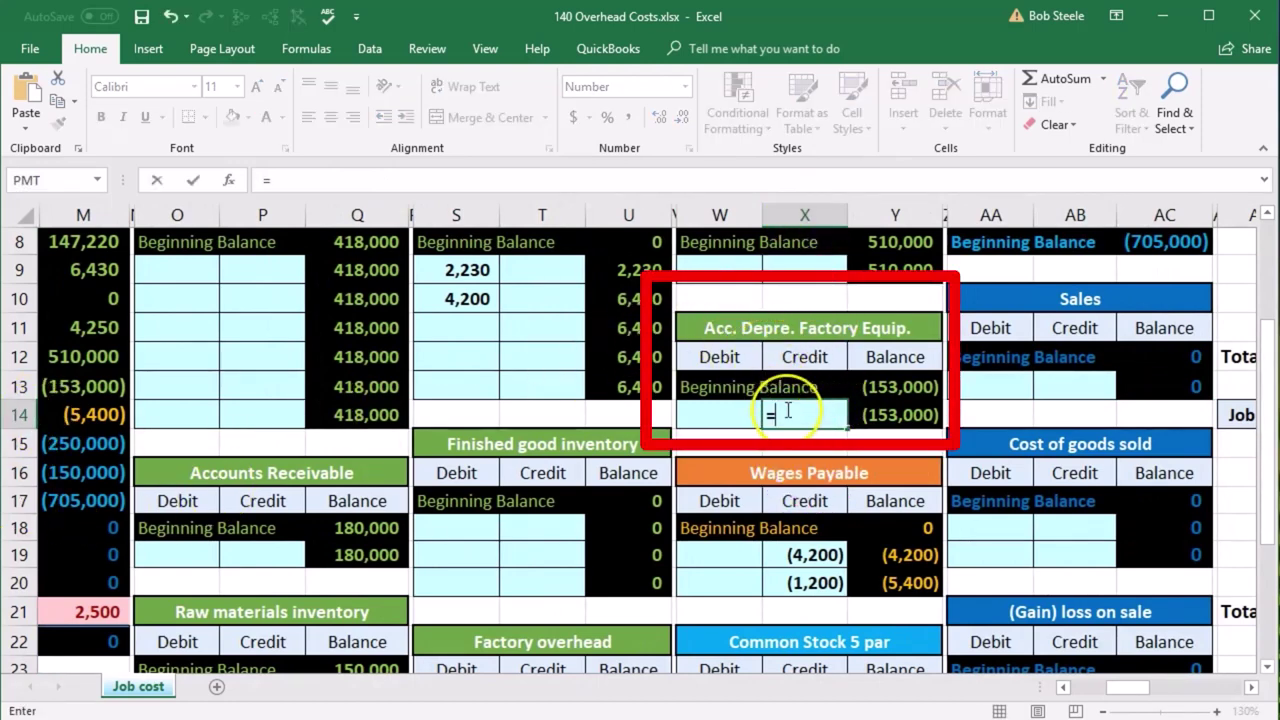
pyautogui.press('Left')
pyautogui.press('Left')
pyautogui.press('Left')
pyautogui.press('Left')
pyautogui.press('Left')
pyautogui.press('Left')
pyautogui.press('Left')
pyautogui.press('Left')
pyautogui.press('Left')
pyautogui.press('Left')
pyautogui.press('Left')
pyautogui.press('Left')
pyautogui.press('Left')
pyautogui.press('Left')
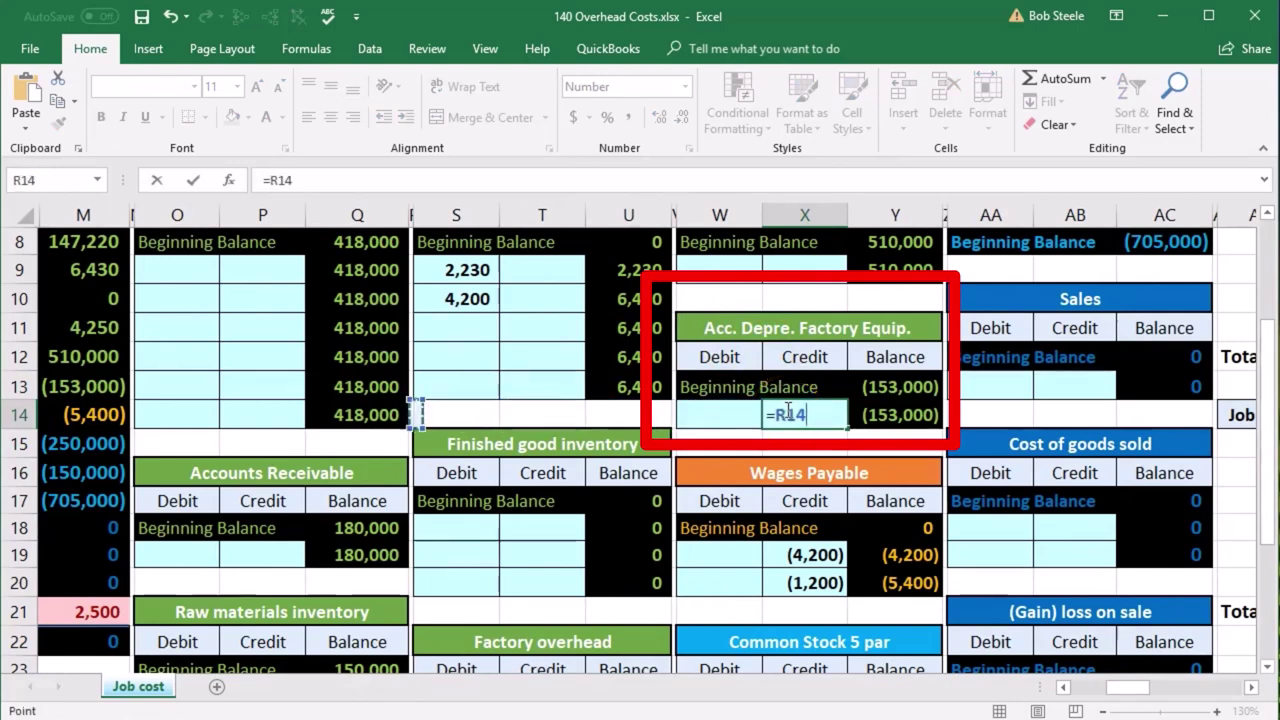
pyautogui.press('Left')
pyautogui.press('Left')
pyautogui.press('Left')
pyautogui.press('Left')
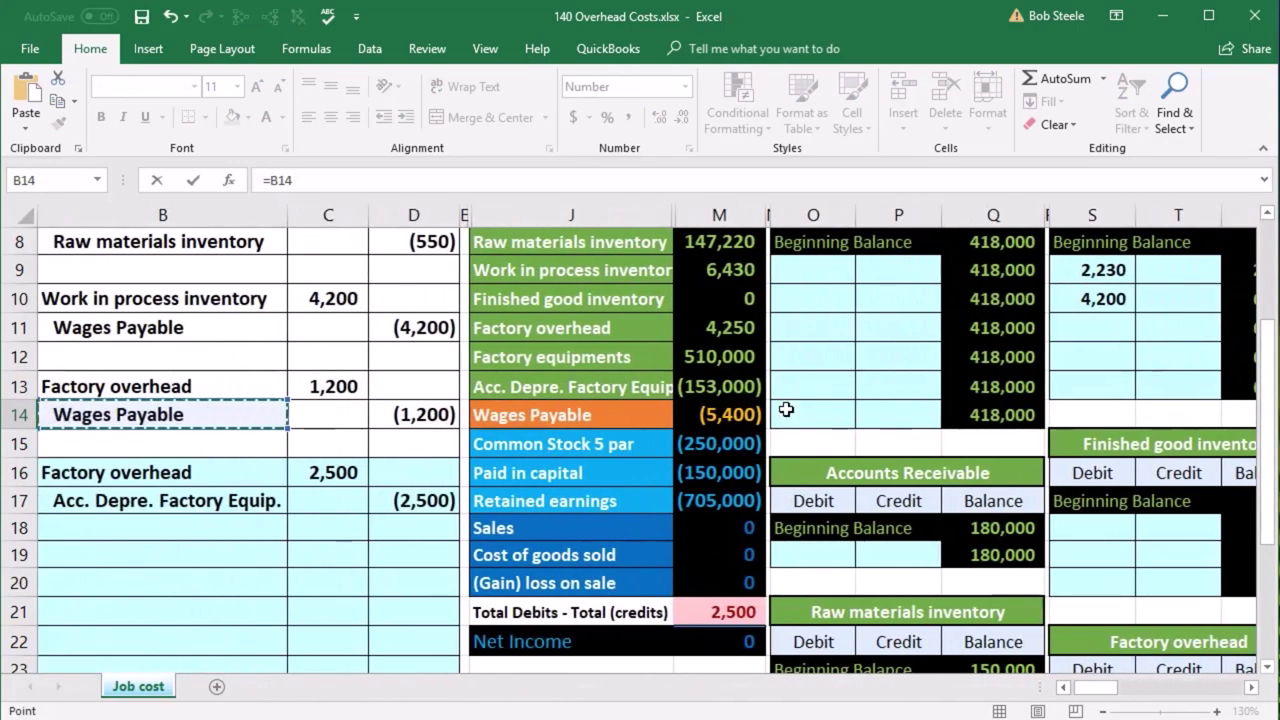
pyautogui.press('Down')
pyautogui.press('Down')
pyautogui.press('Down')
pyautogui.press('Right')
pyautogui.press('Right')
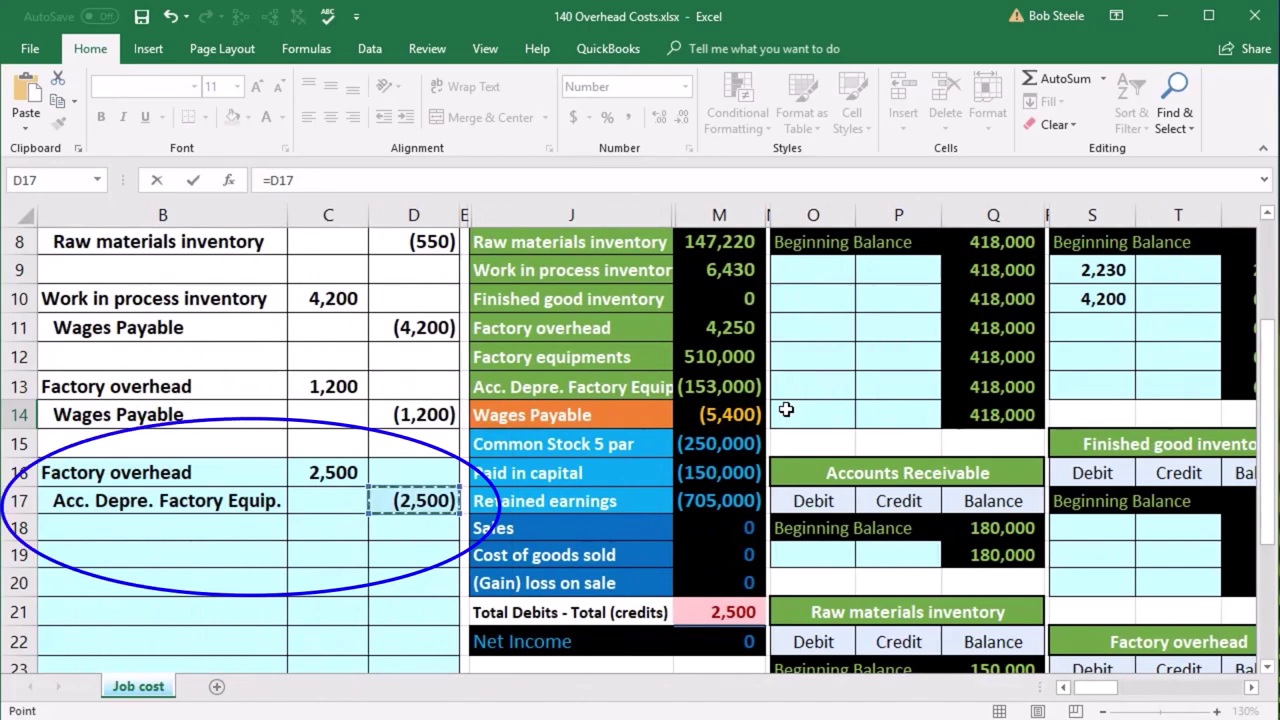
pyautogui.press('Return')
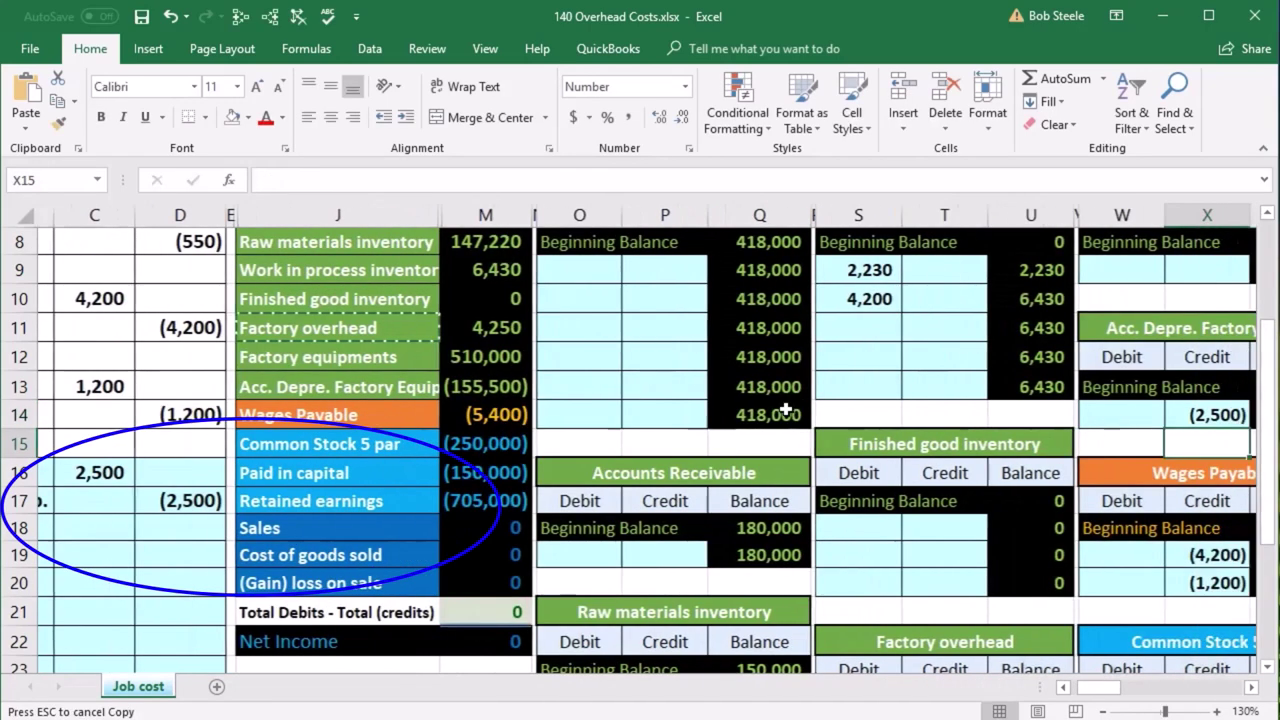
# Examine the Acc. Depre. Factory Equip. ledger's beginning balance, posted credit and running balance formula.
pyautogui.press('Right')
pyautogui.press('Right')
pyautogui.press('Right')
pyautogui.press('Right')
pyautogui.press('Right')
pyautogui.press('Right')
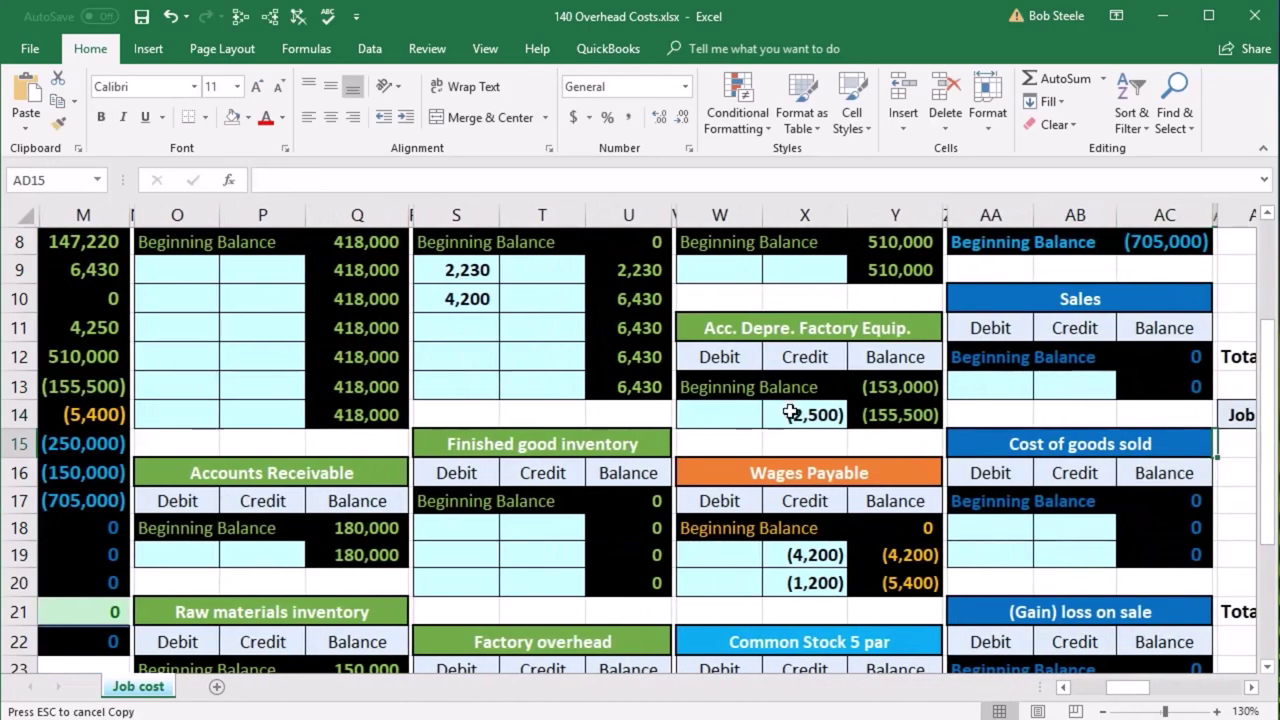
pyautogui.click(868, 386)
pyautogui.moveTo(862, 272); pyautogui.dragTo(785, 478)
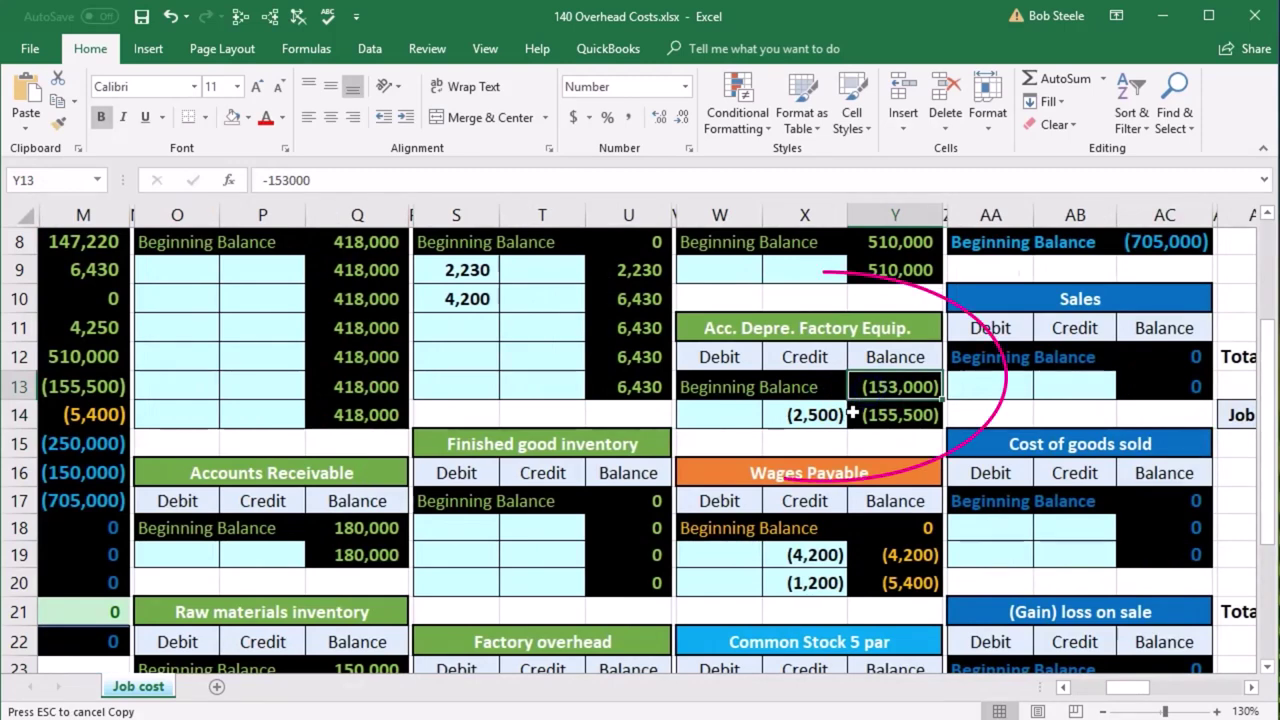
pyautogui.click(835, 416)
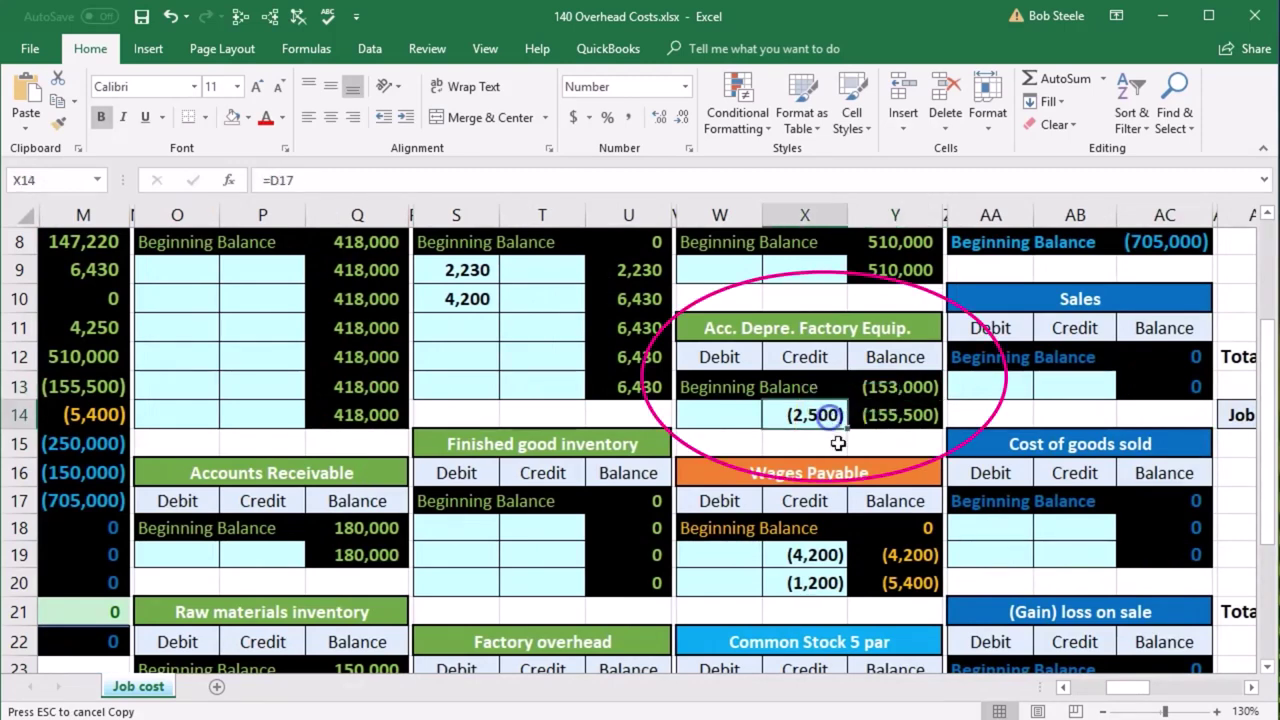
pyautogui.click(895, 414)
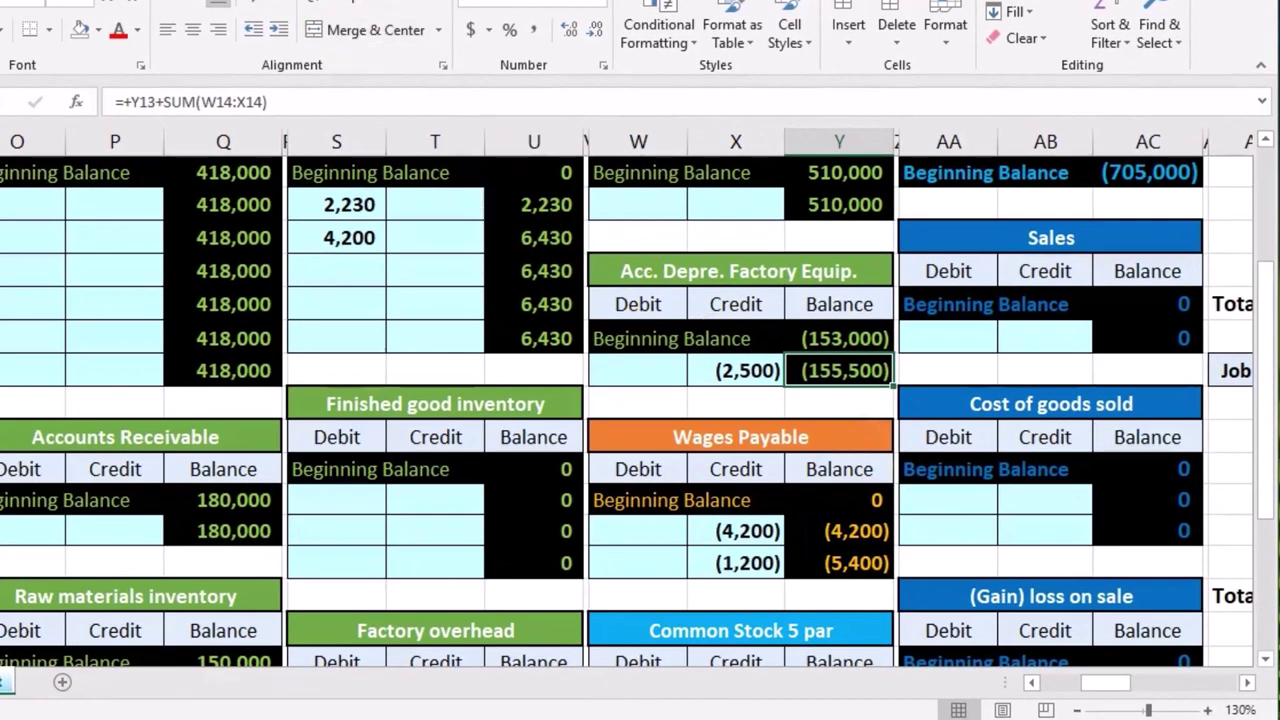
# Trace the dependents of the accumulated depreciation balance in Y14 across to the trial balance.
pyautogui.hotkey('alt', 'm')
pyautogui.press('d')
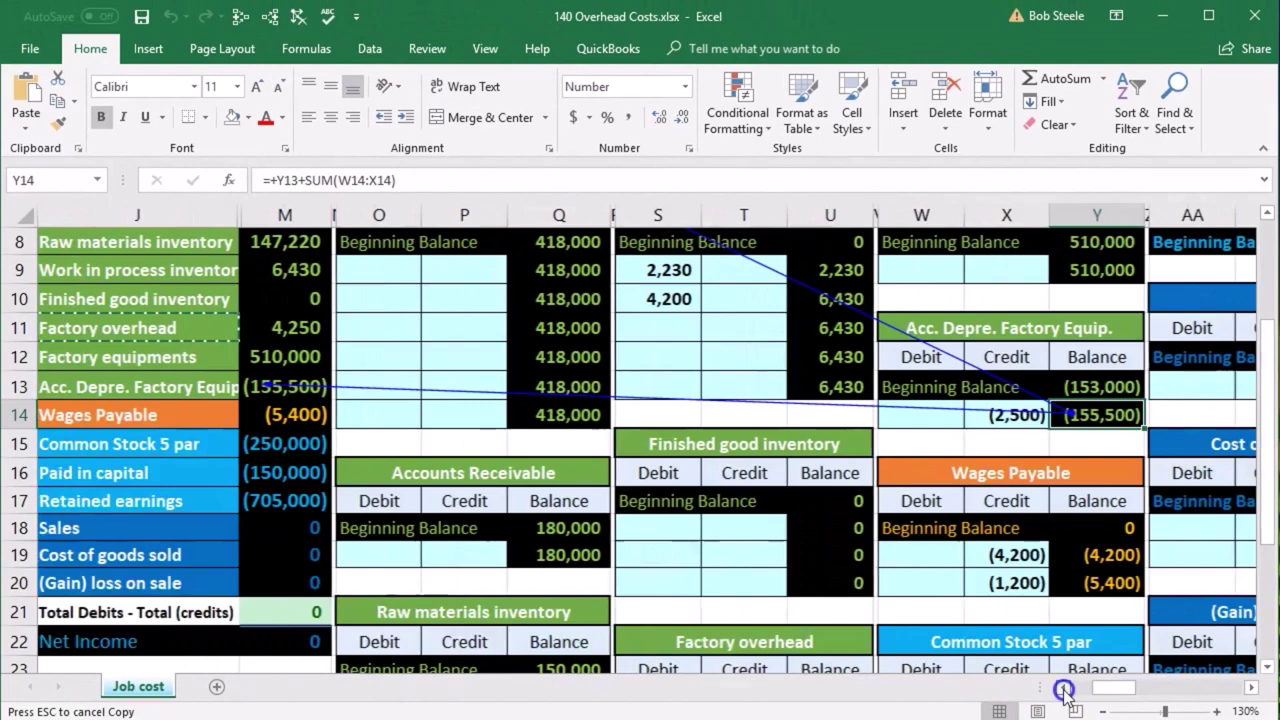
pyautogui.click(1063, 684)
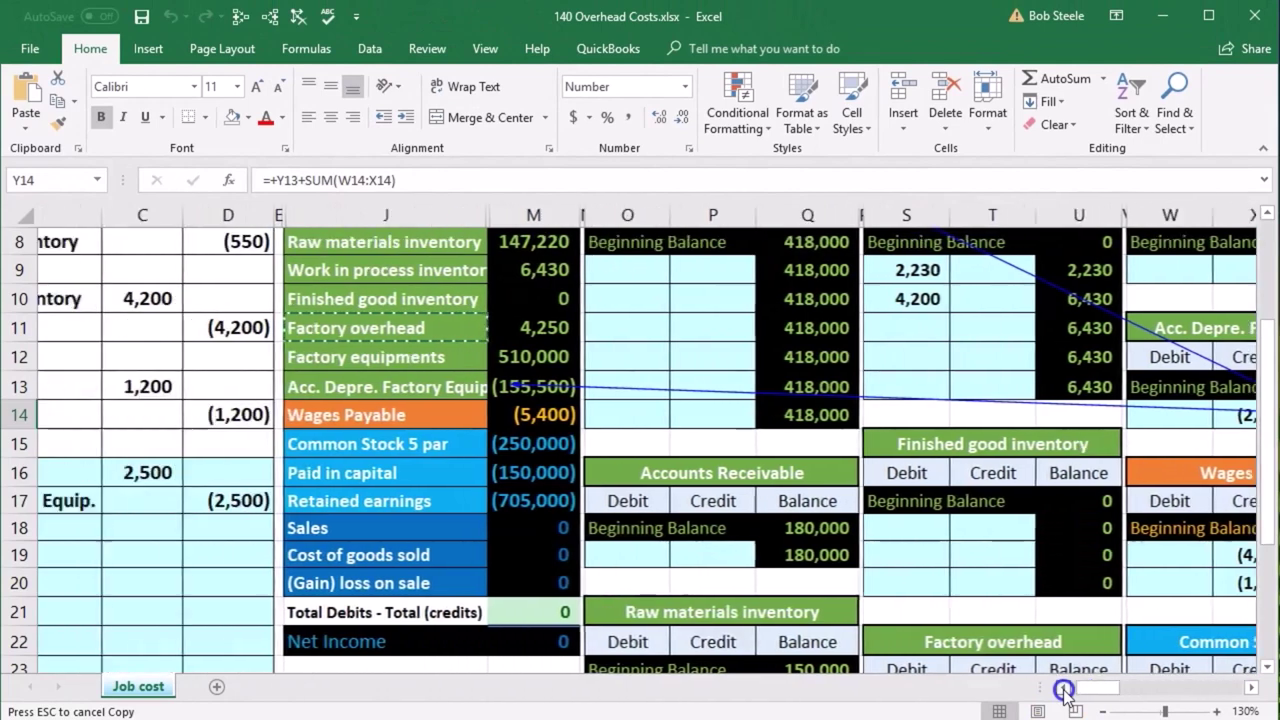
pyautogui.click(1063, 688)
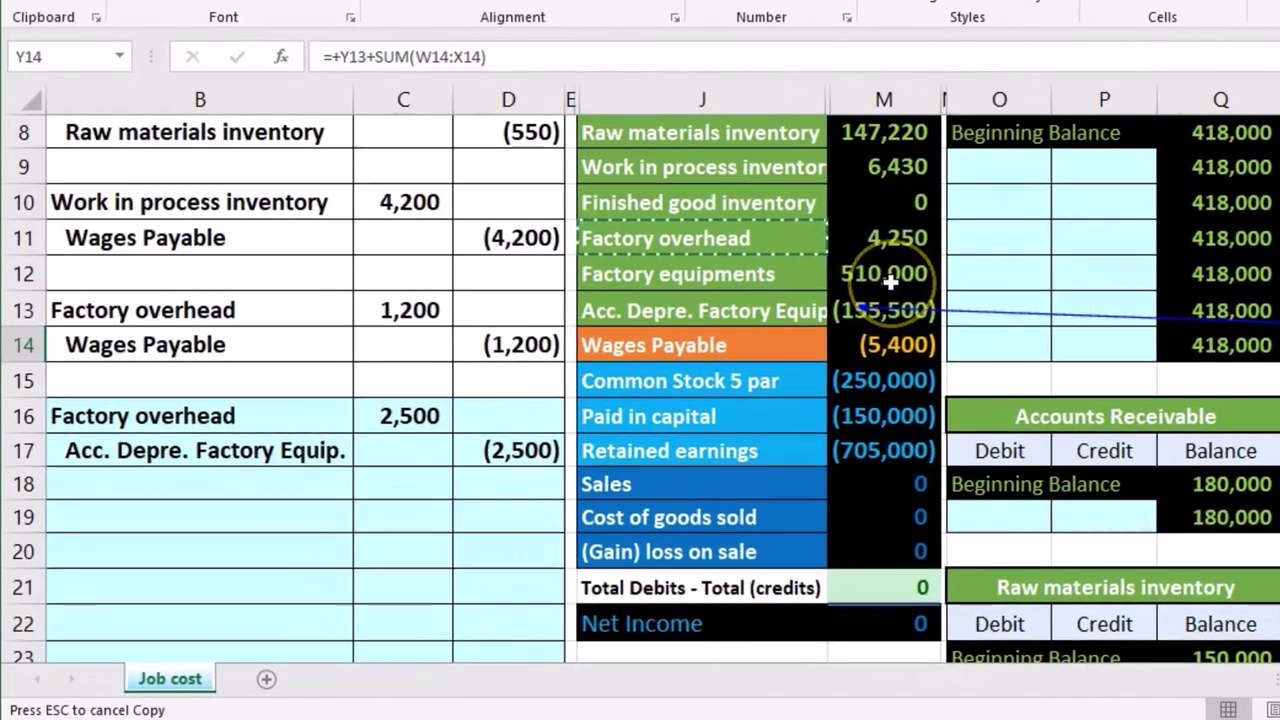
pyautogui.moveTo(890, 283); pyautogui.dragTo(894, 302)
pyautogui.click(898, 284)
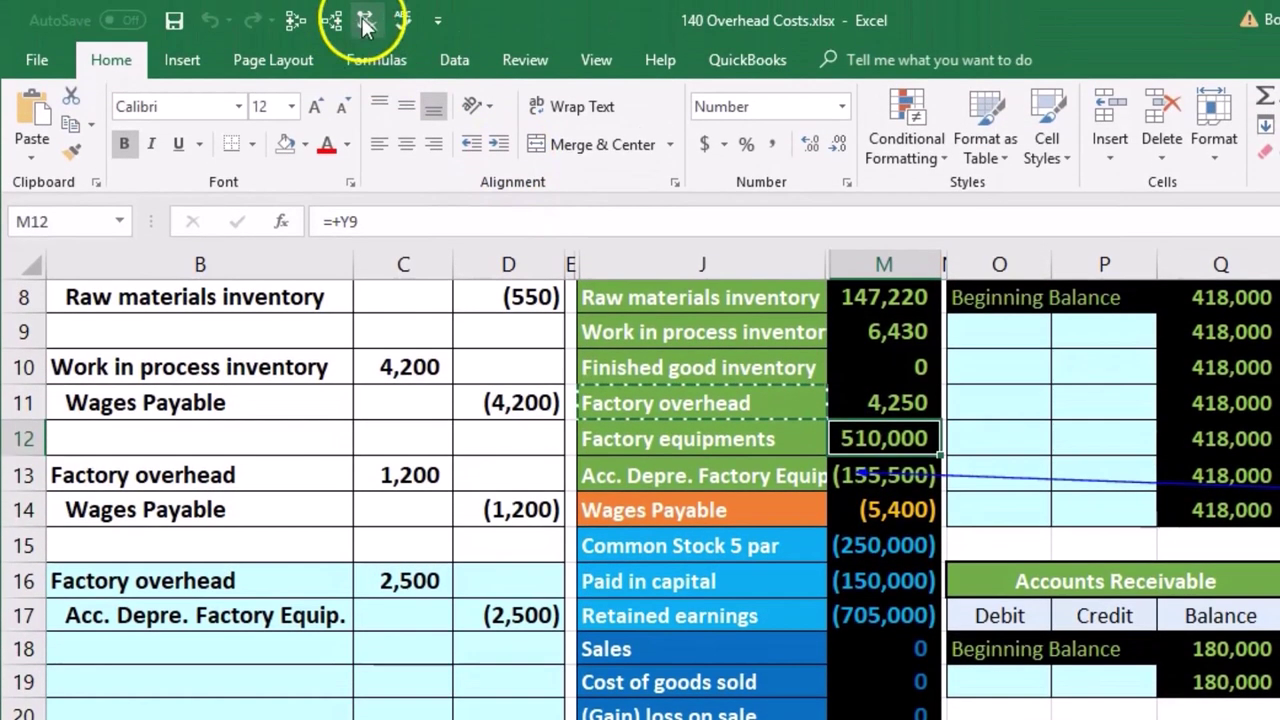
# Review the trial balance's equipment, accumulated depreciation, inventory, factory overhead and cost of goods sold accounts.
pyautogui.moveTo(885, 440); pyautogui.dragTo(891, 474)
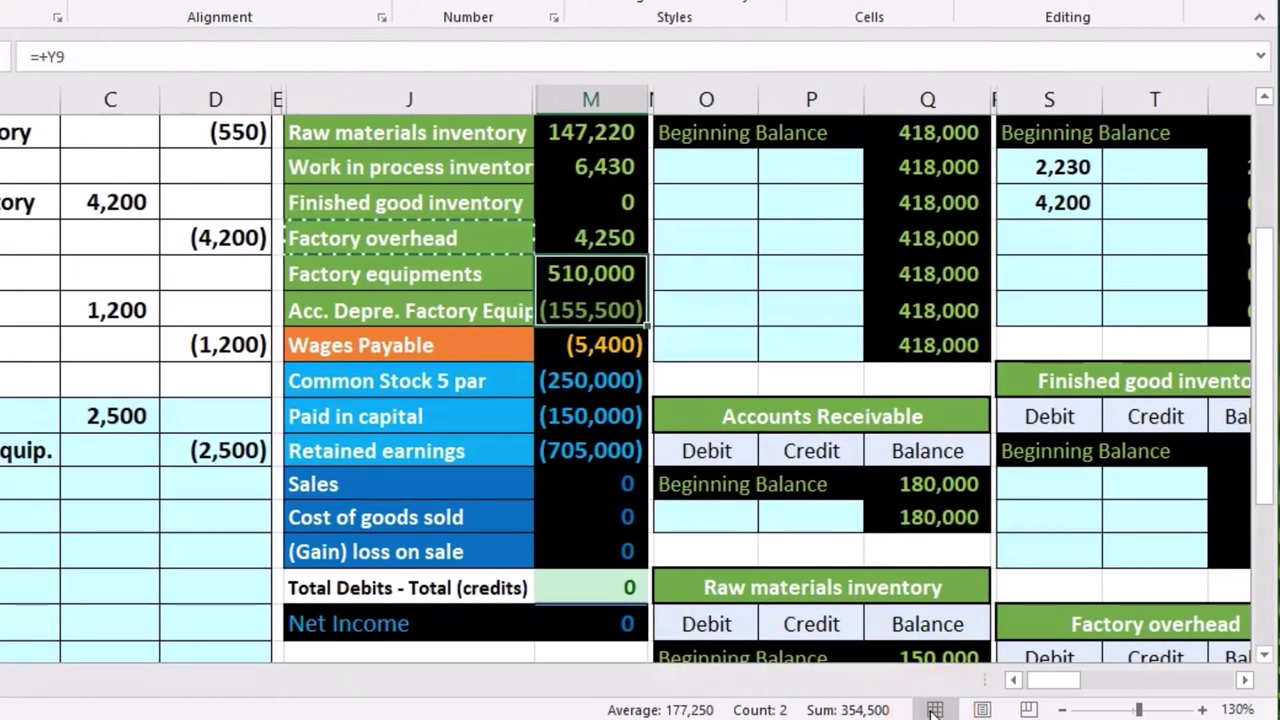
pyautogui.scroll(1, 731, 552)
pyautogui.scroll(1, 731, 552)
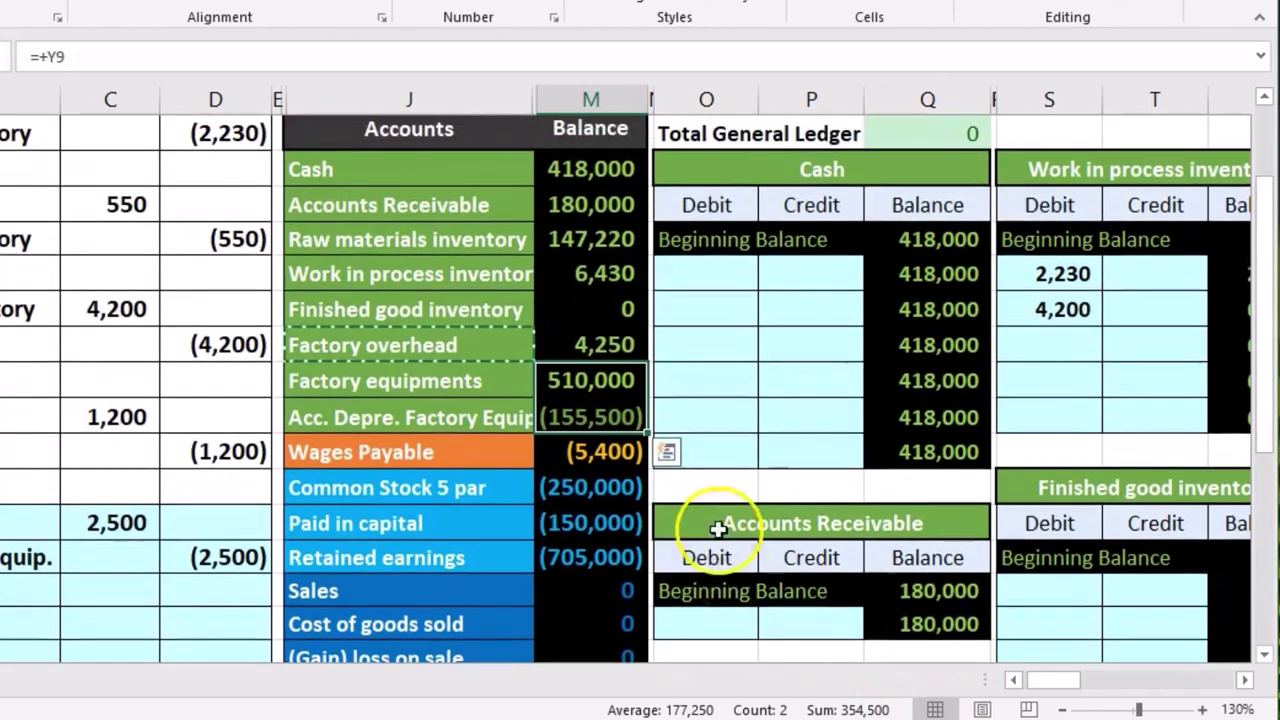
pyautogui.click(625, 345)
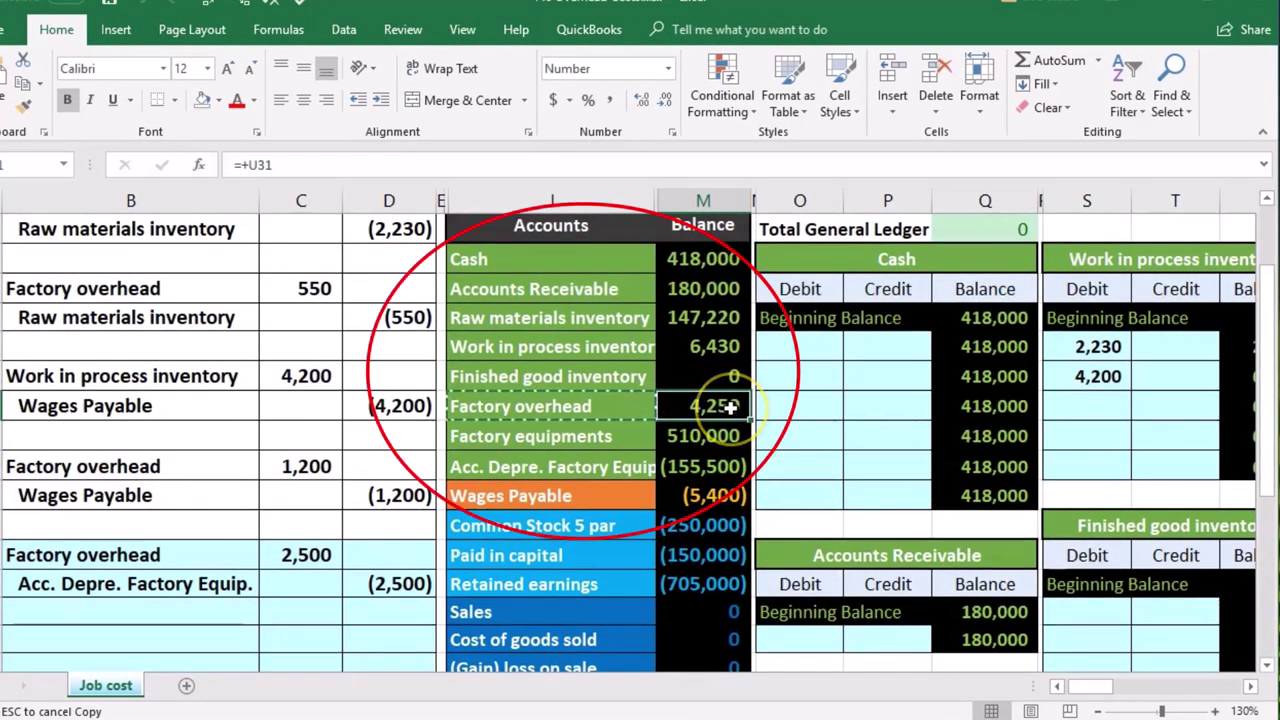
pyautogui.moveTo(548, 318); pyautogui.dragTo(532, 407)
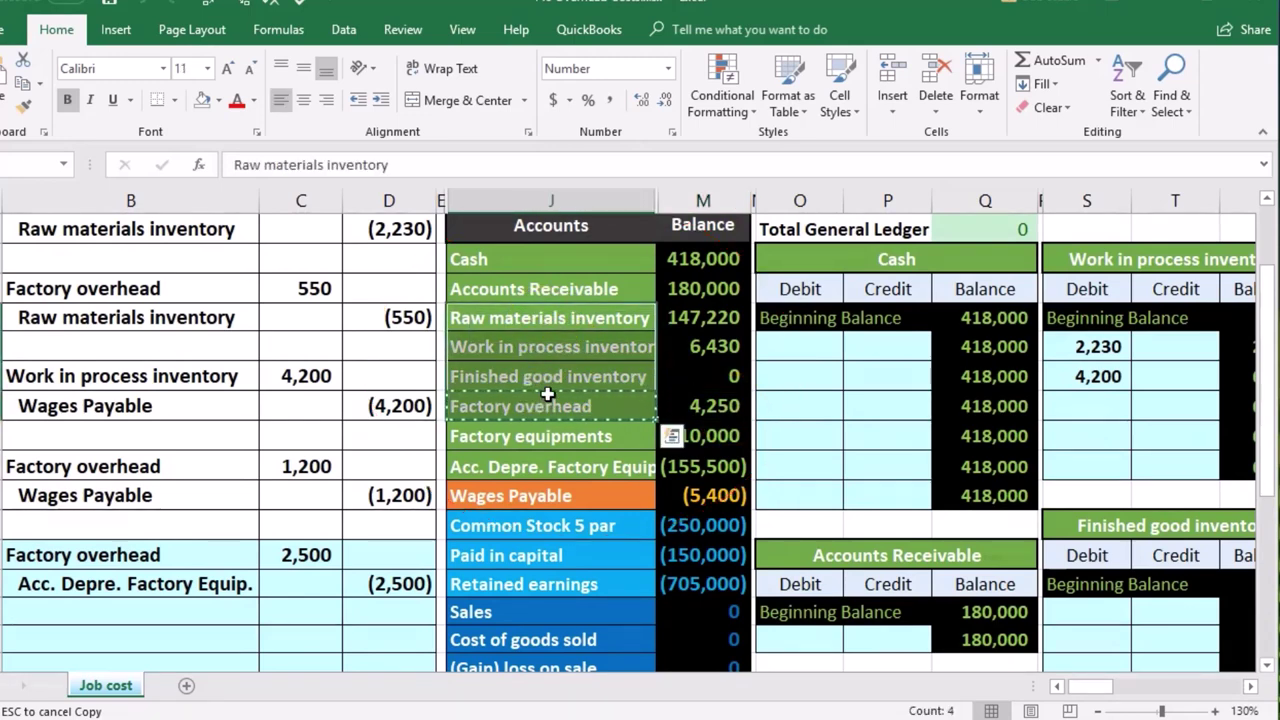
pyautogui.click(531, 638)
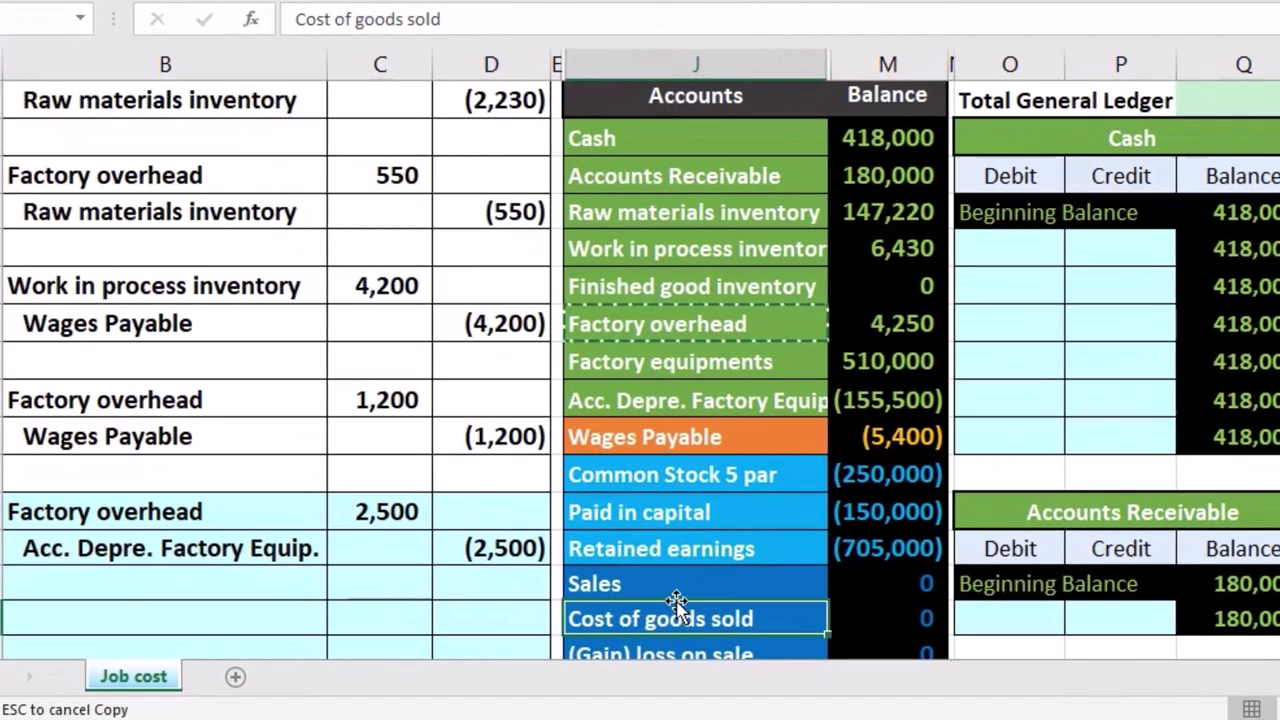
pyautogui.click(737, 609)
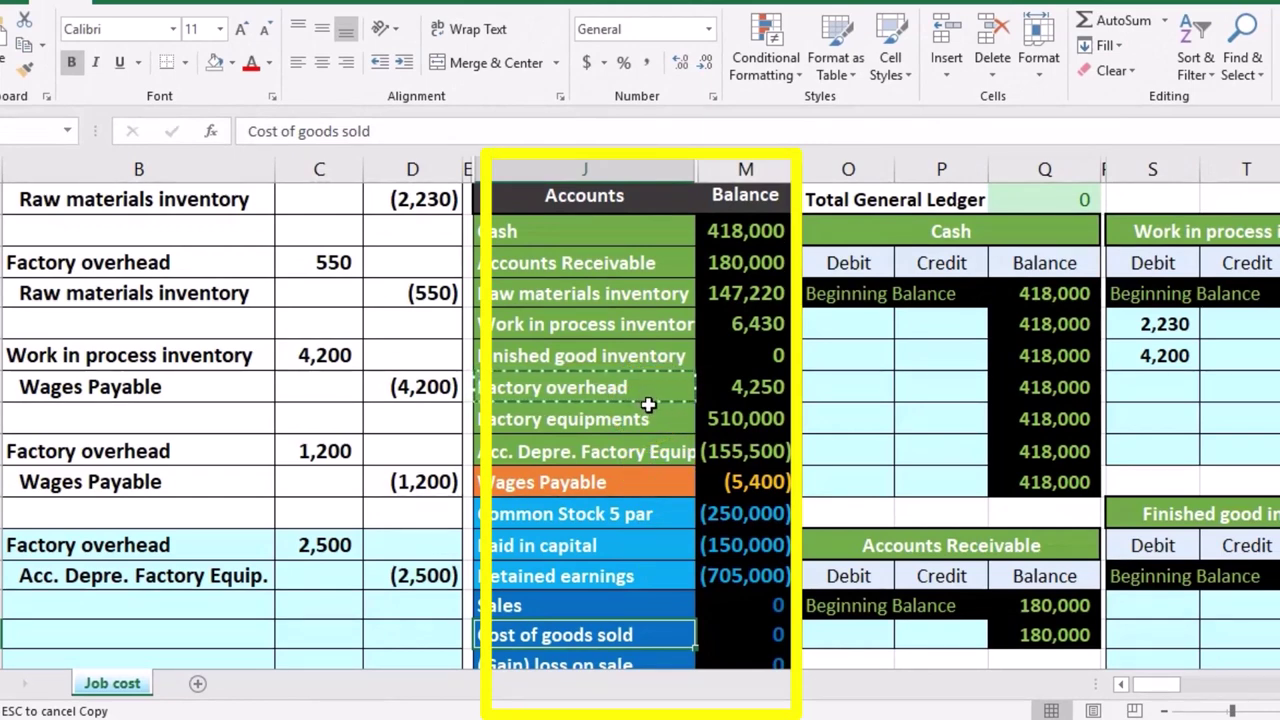
pyautogui.click(1123, 685)
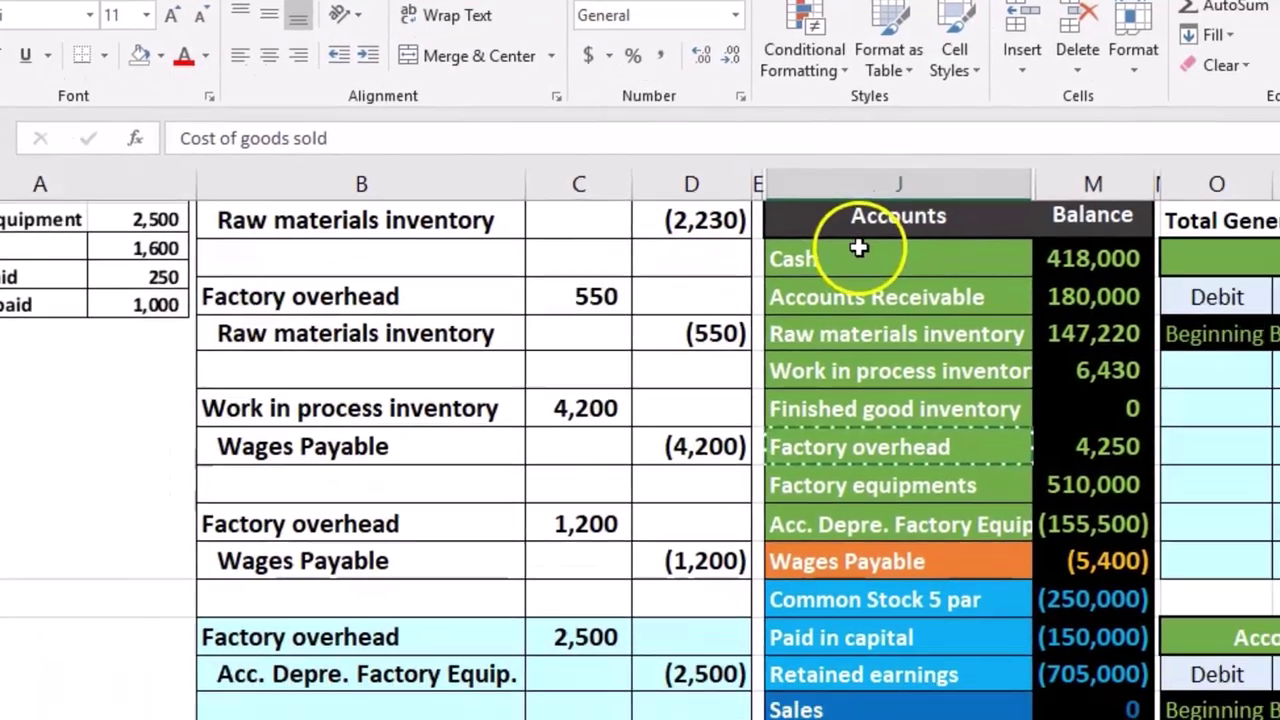
# Copy the account name Cash from the trial balance and paste it as a value into B20.
pyautogui.click(859, 247)
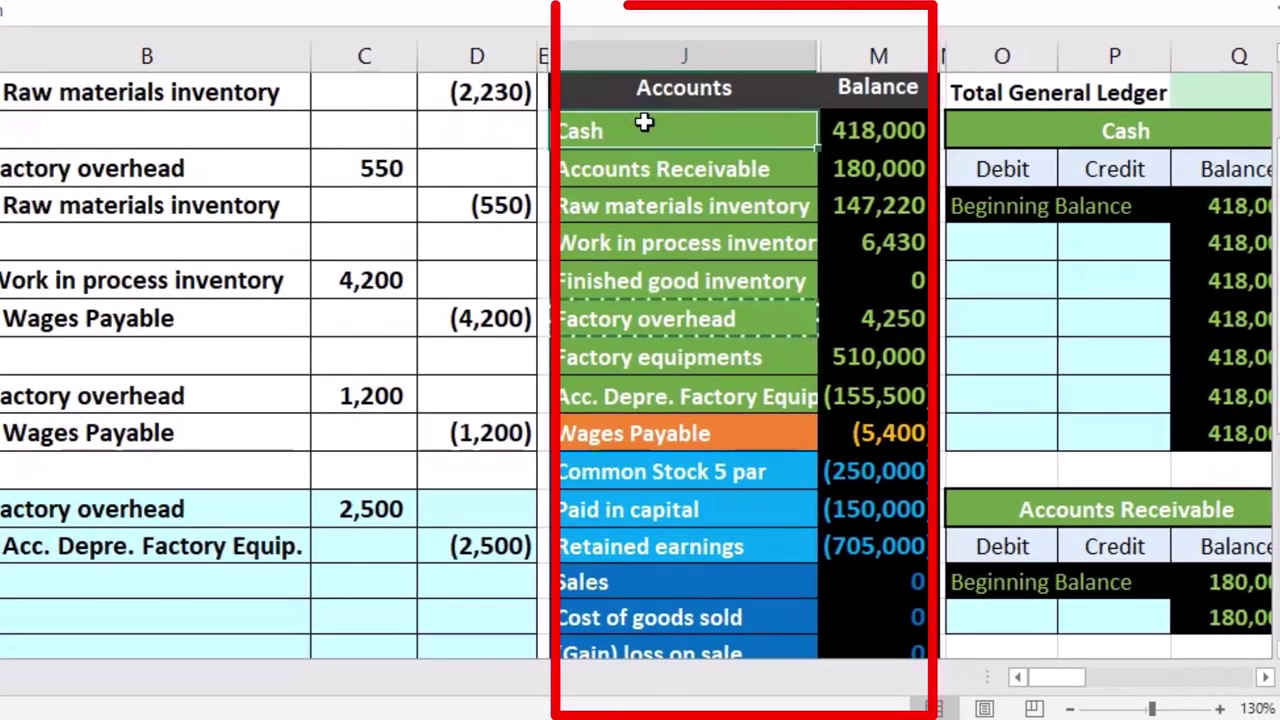
pyautogui.rightClick(646, 123)
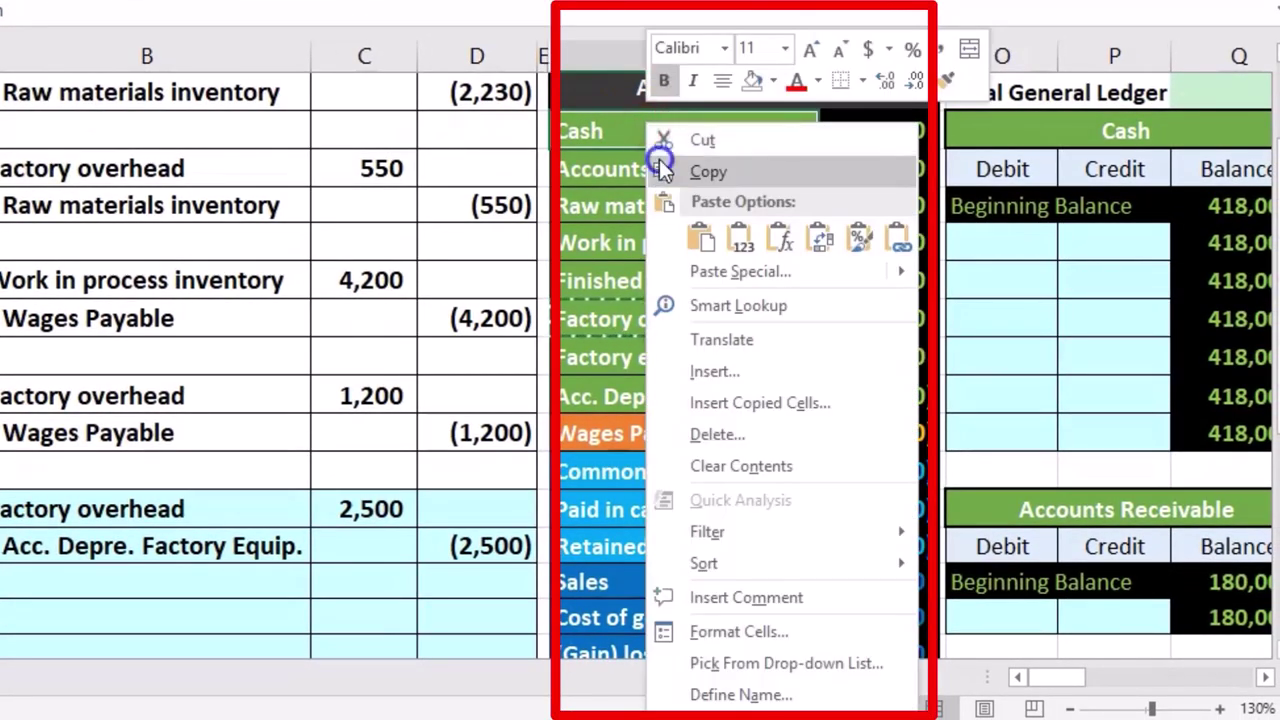
pyautogui.click(689, 166)
pyautogui.scroll(-1, 340, 380)
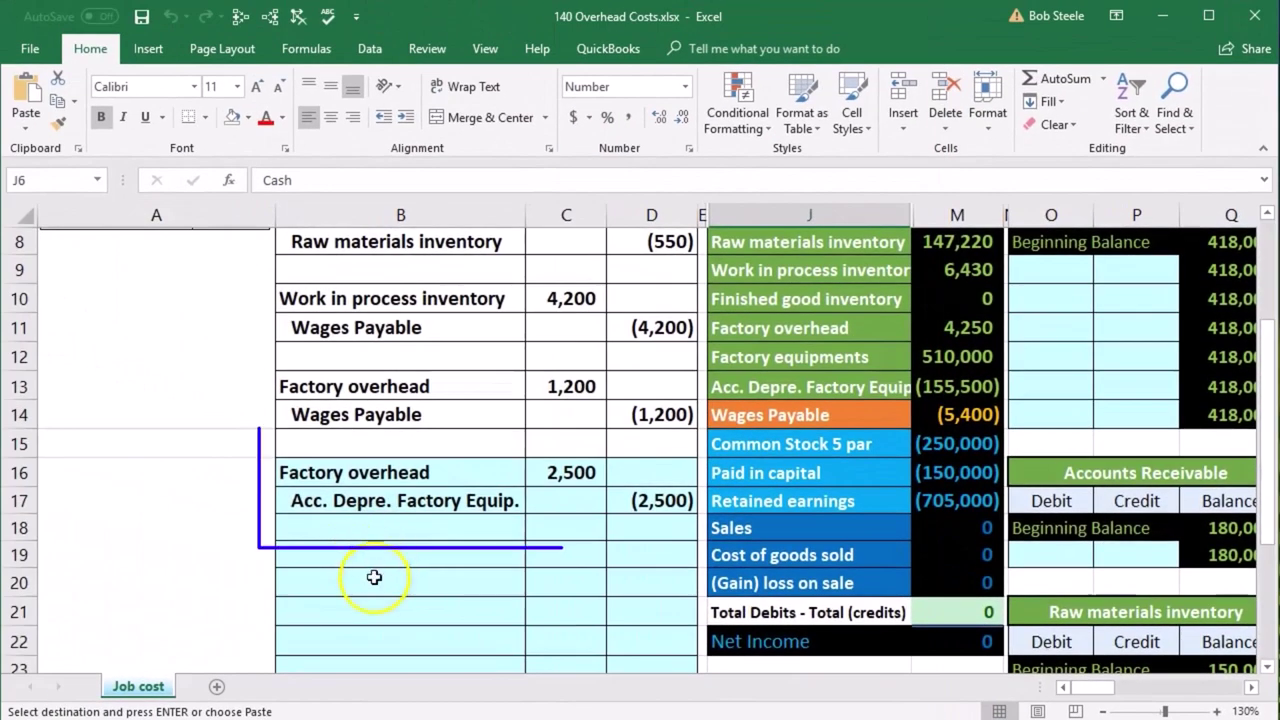
pyautogui.click(368, 578)
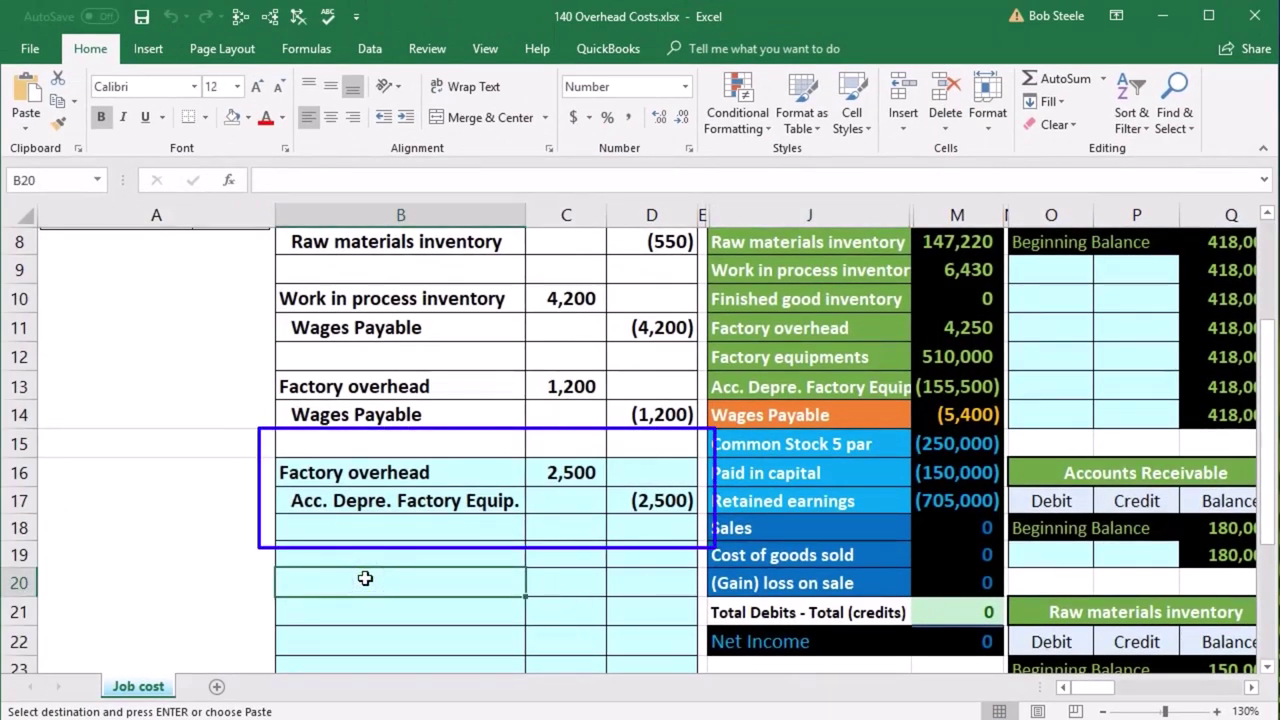
pyautogui.rightClick(365, 578)
pyautogui.click(439, 220)
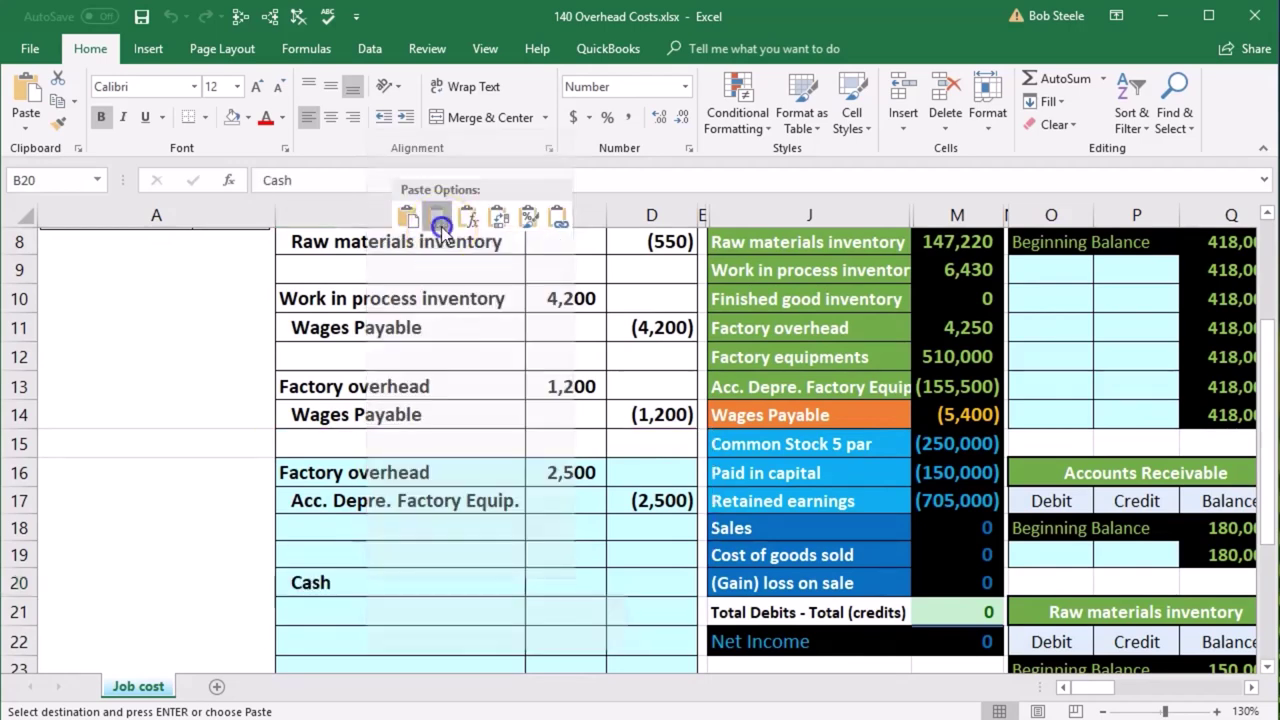
pyautogui.click(647, 577)
pyautogui.scroll(1, 238, 586)
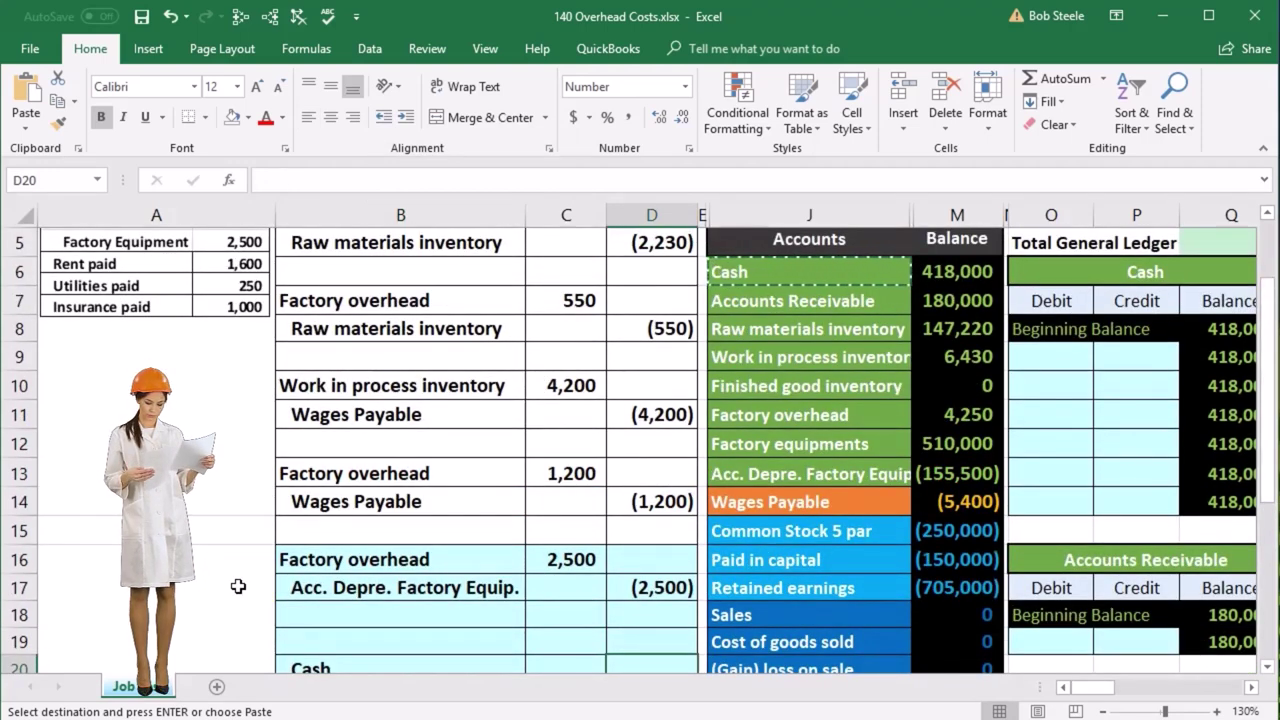
pyautogui.write('-16')
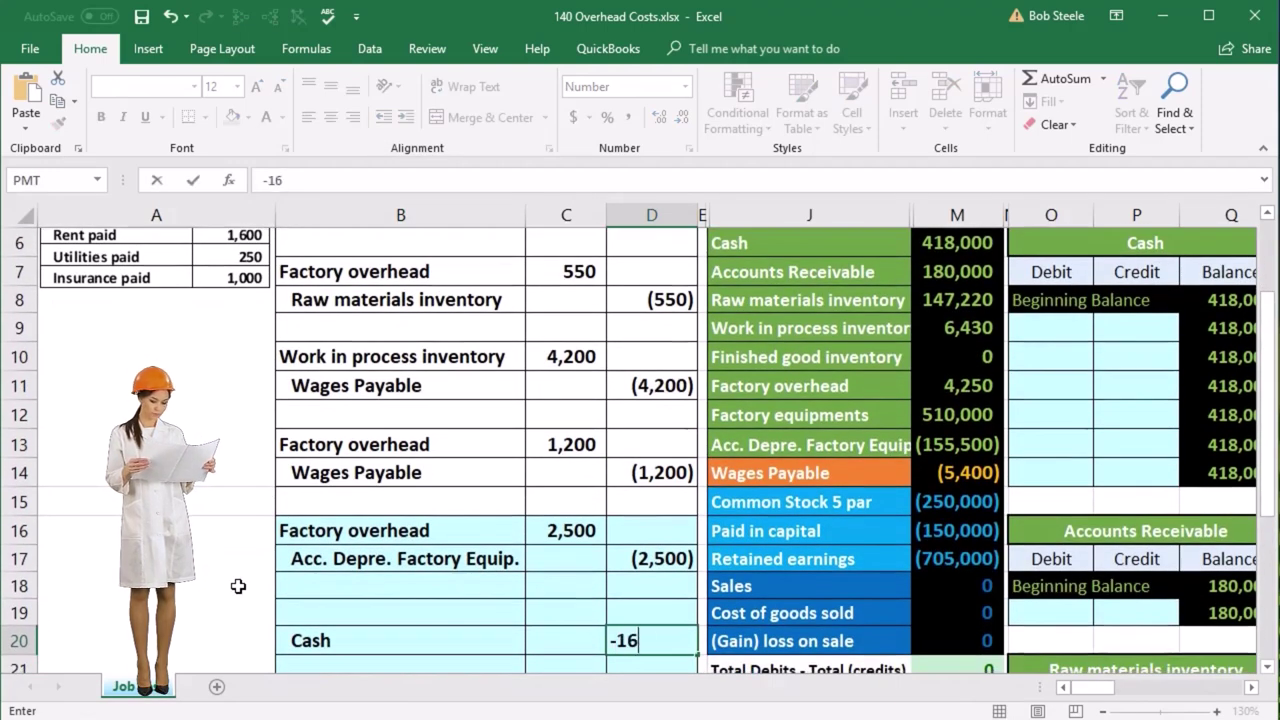
pyautogui.write('00-250-100')
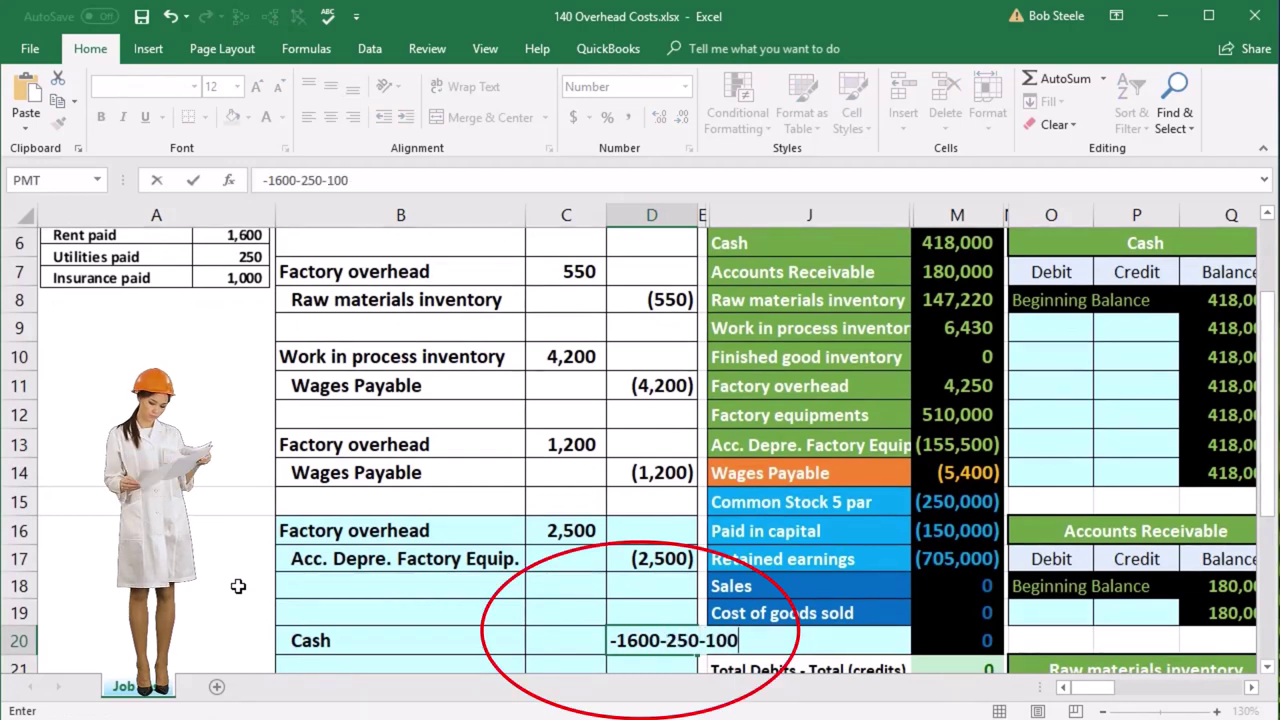
pyautogui.write('0')
pyautogui.press('Return')
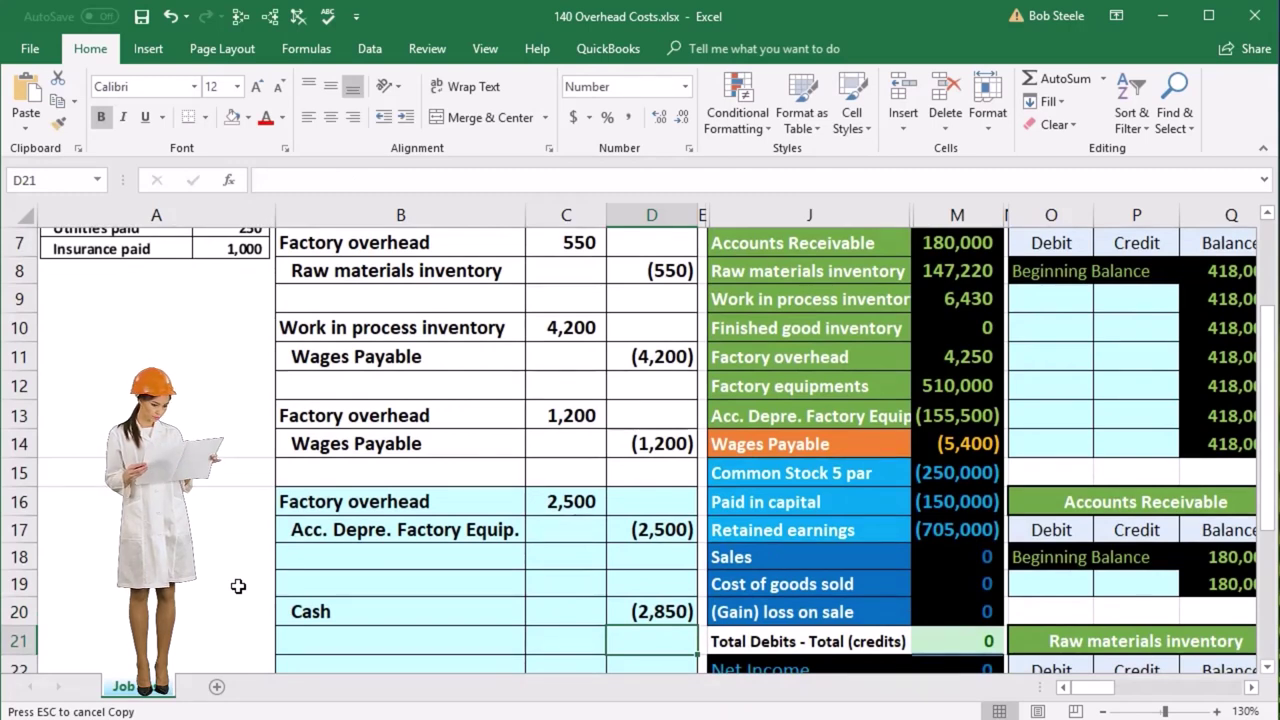
# Re-enter the cash credit in D20 as the formula =-(1600+250+1000).
pyautogui.press('Up')
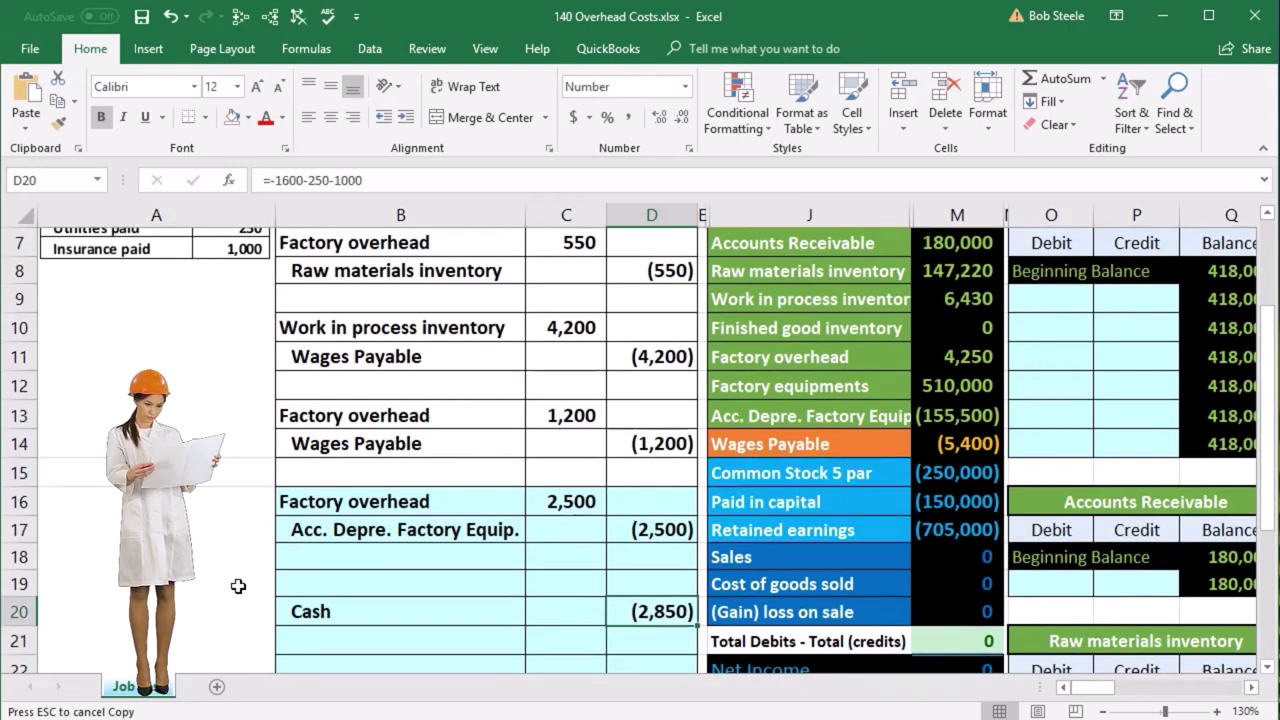
pyautogui.write('=-(')
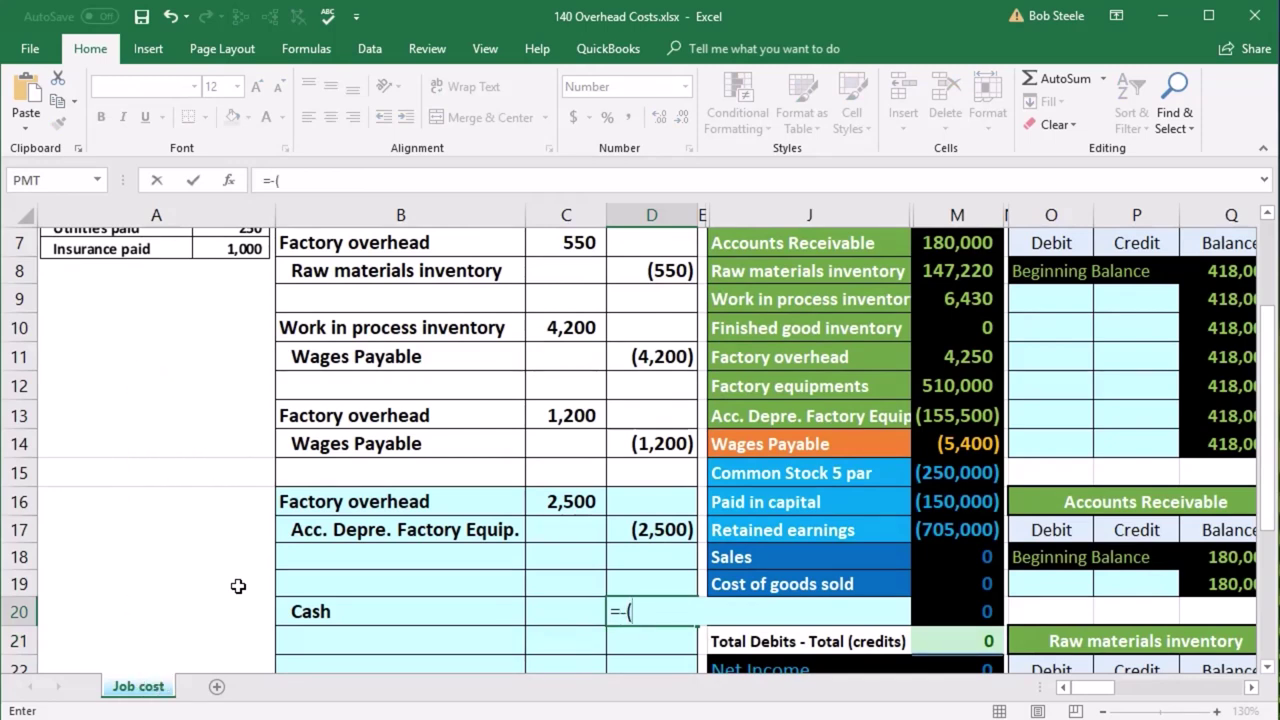
pyautogui.scroll(1, 238, 586)
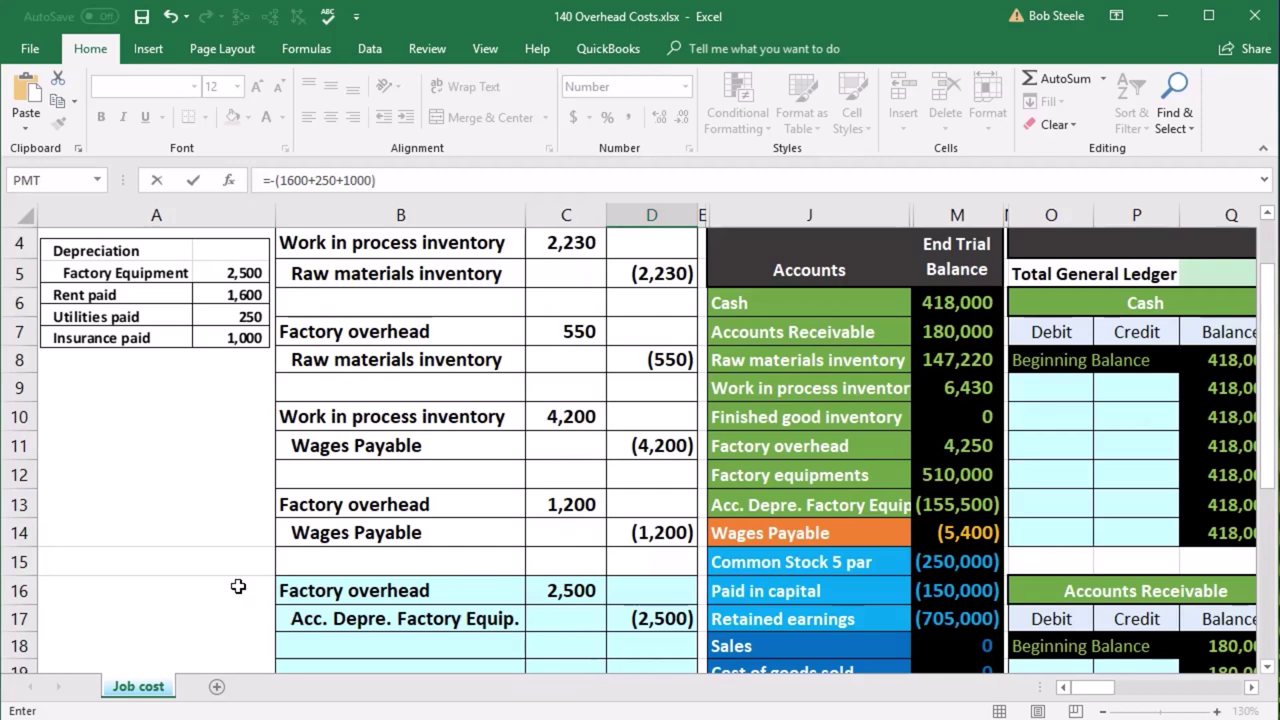
pyautogui.scroll(-1, 238, 586)
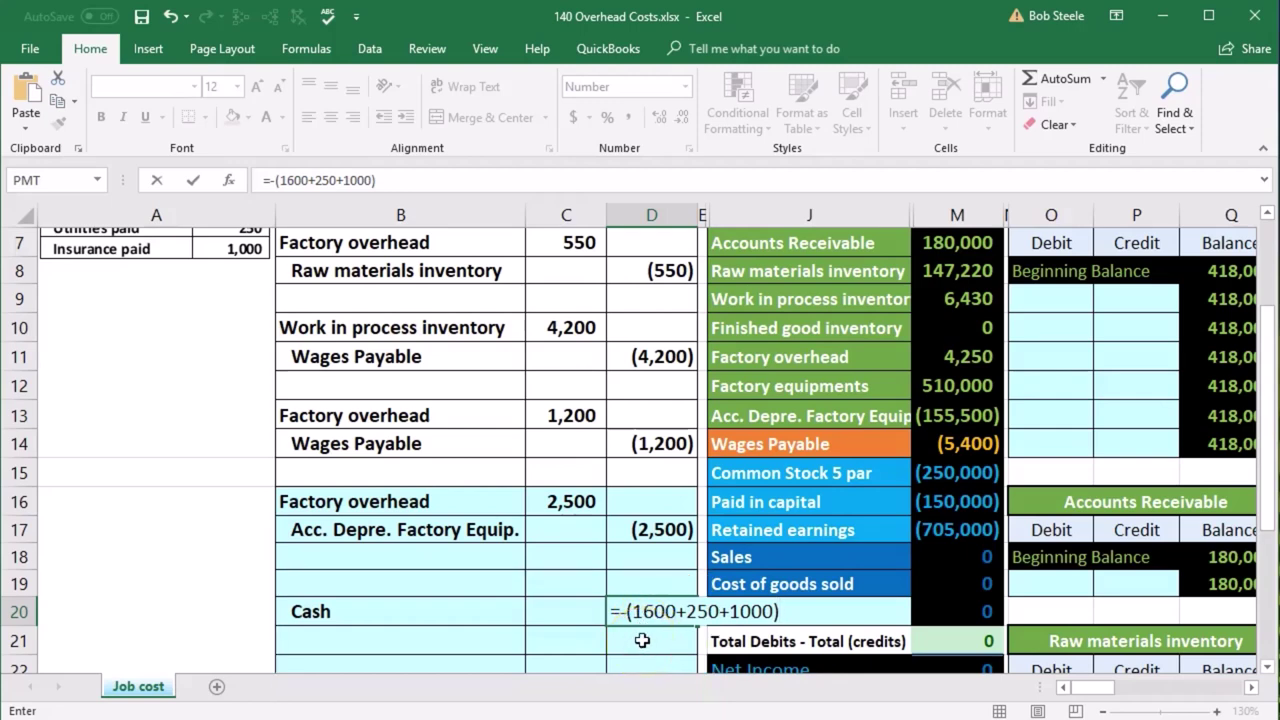
pyautogui.press('Return')
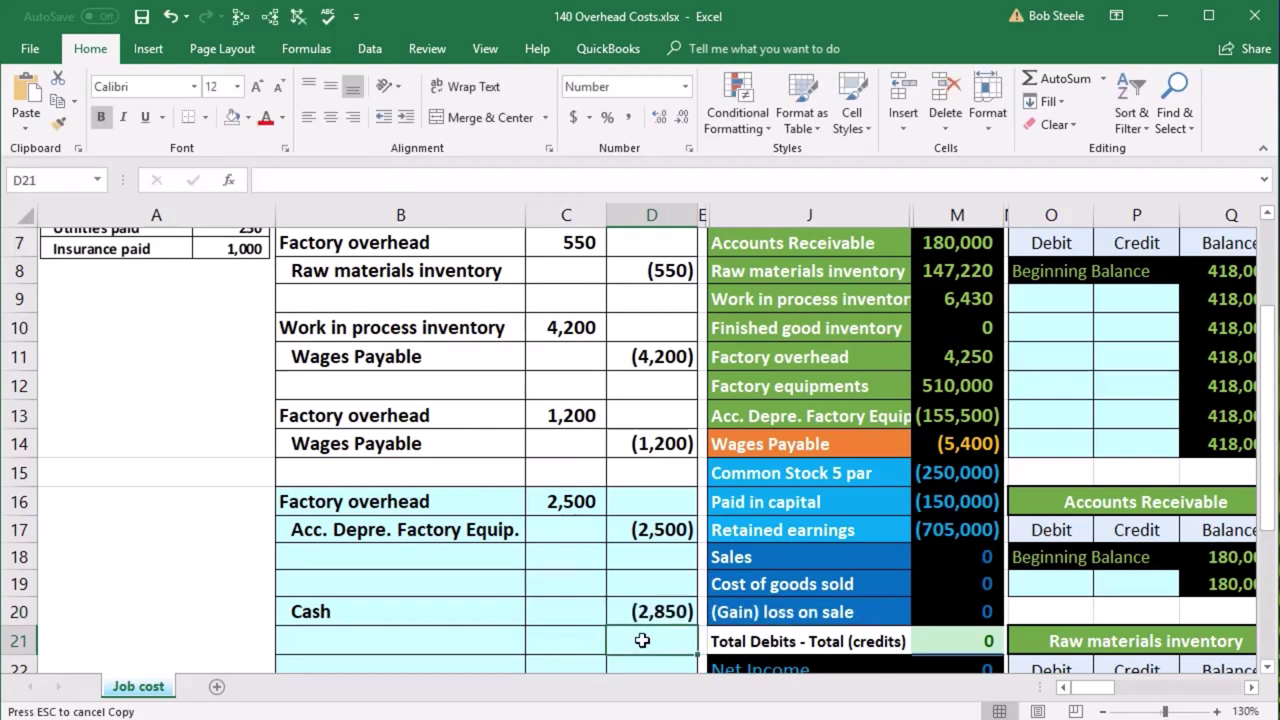
# Enter the matching debit in C19 as a formula that reverses the sign of the cash credit in D20.
pyautogui.click(563, 586)
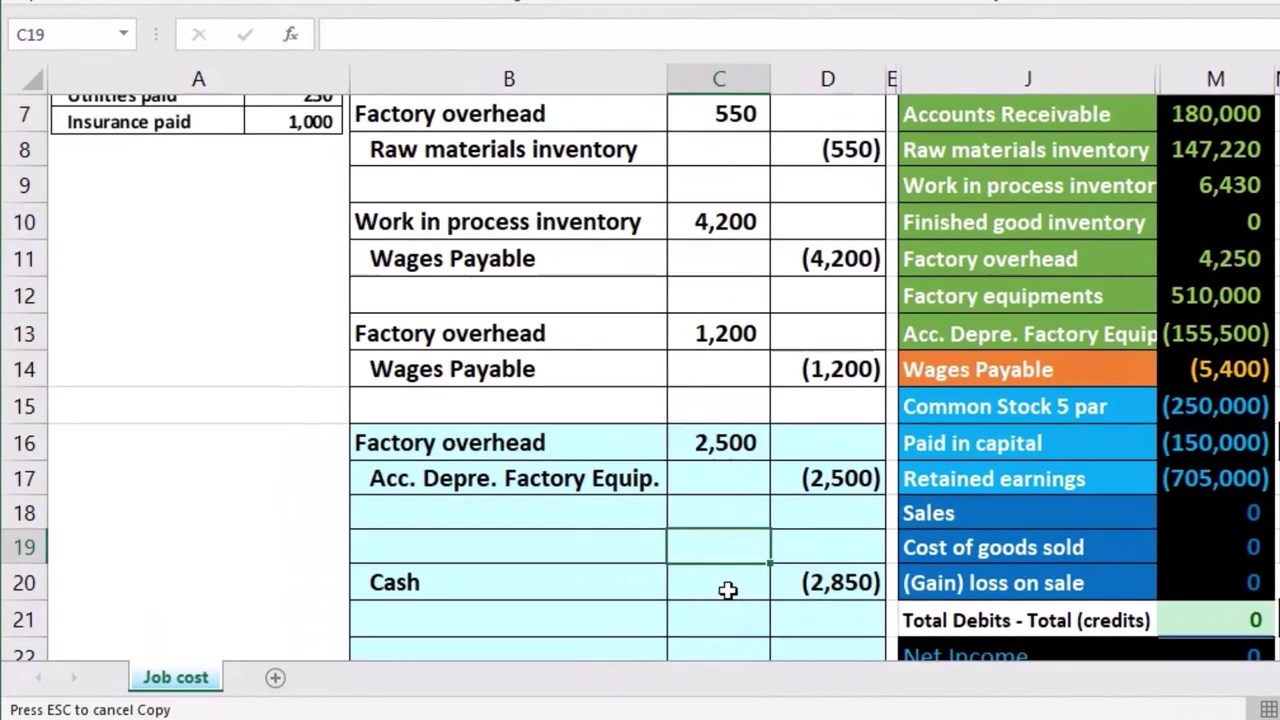
pyautogui.write('-')
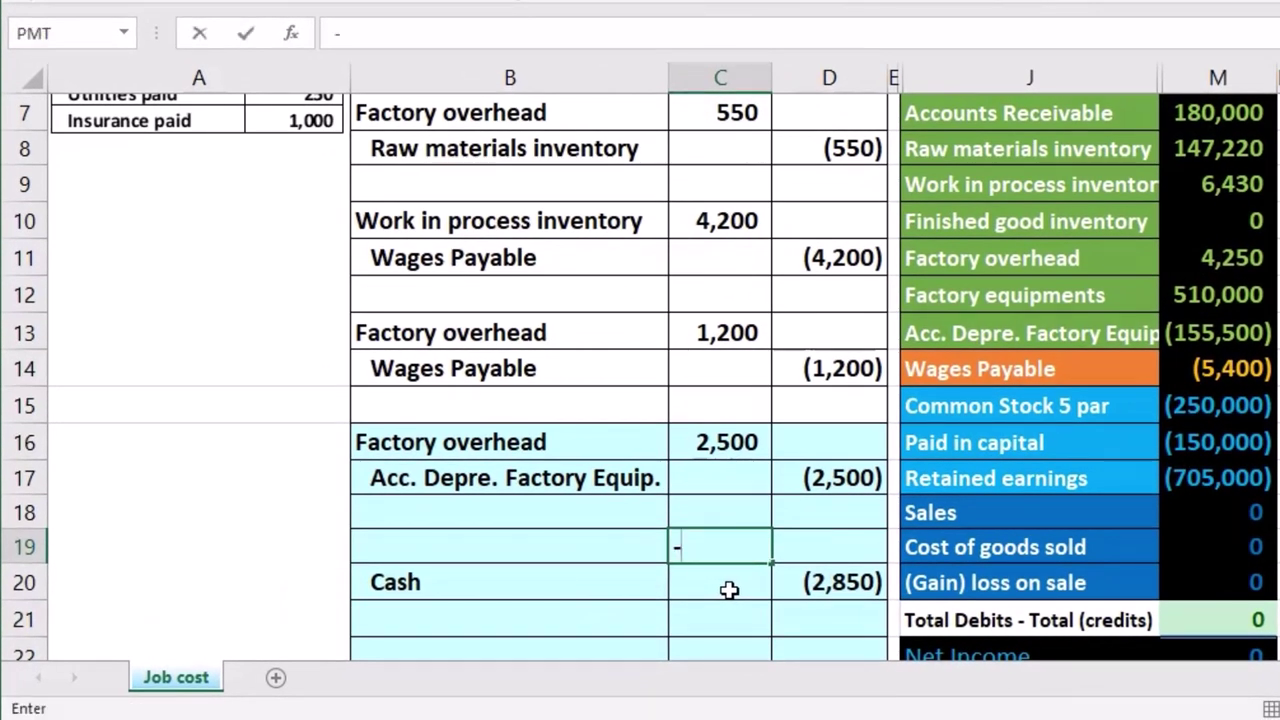
pyautogui.press('Down')
pyautogui.press('Right')
pyautogui.press('Return')
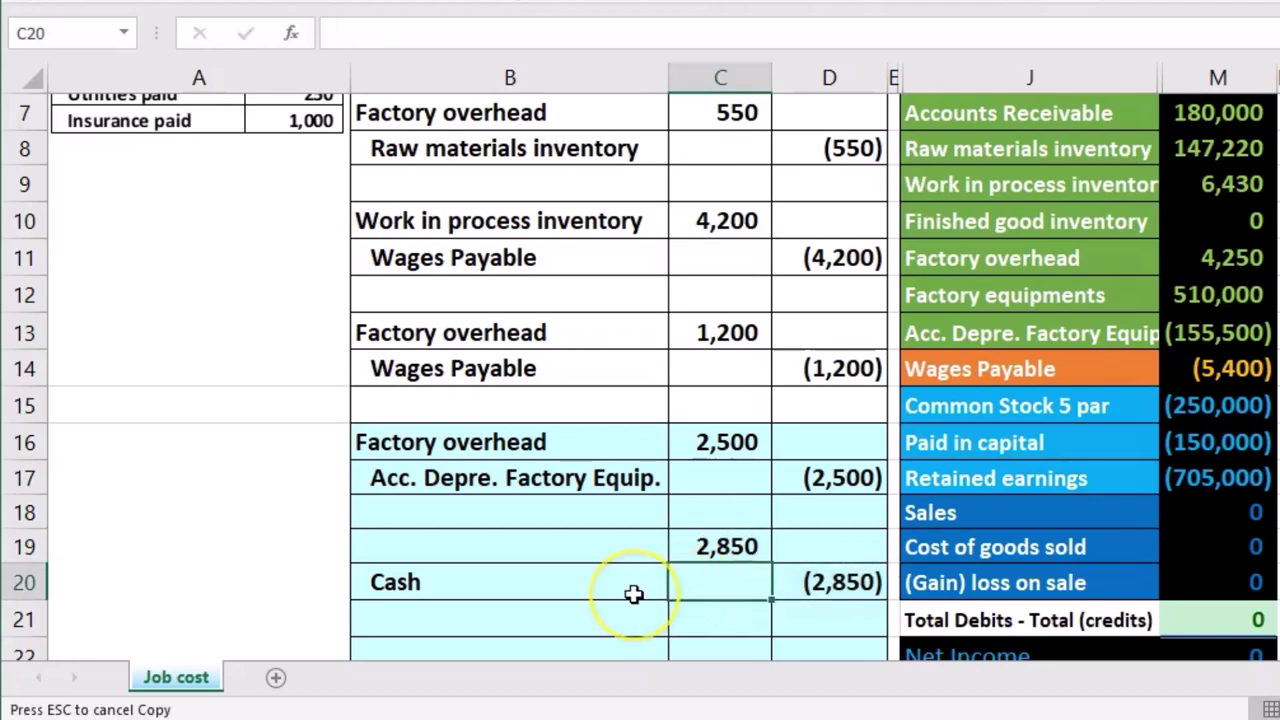
# Copy the account name Factory overhead from the trial balance and paste it as a value into B19.
pyautogui.scroll(1, 617, 591)
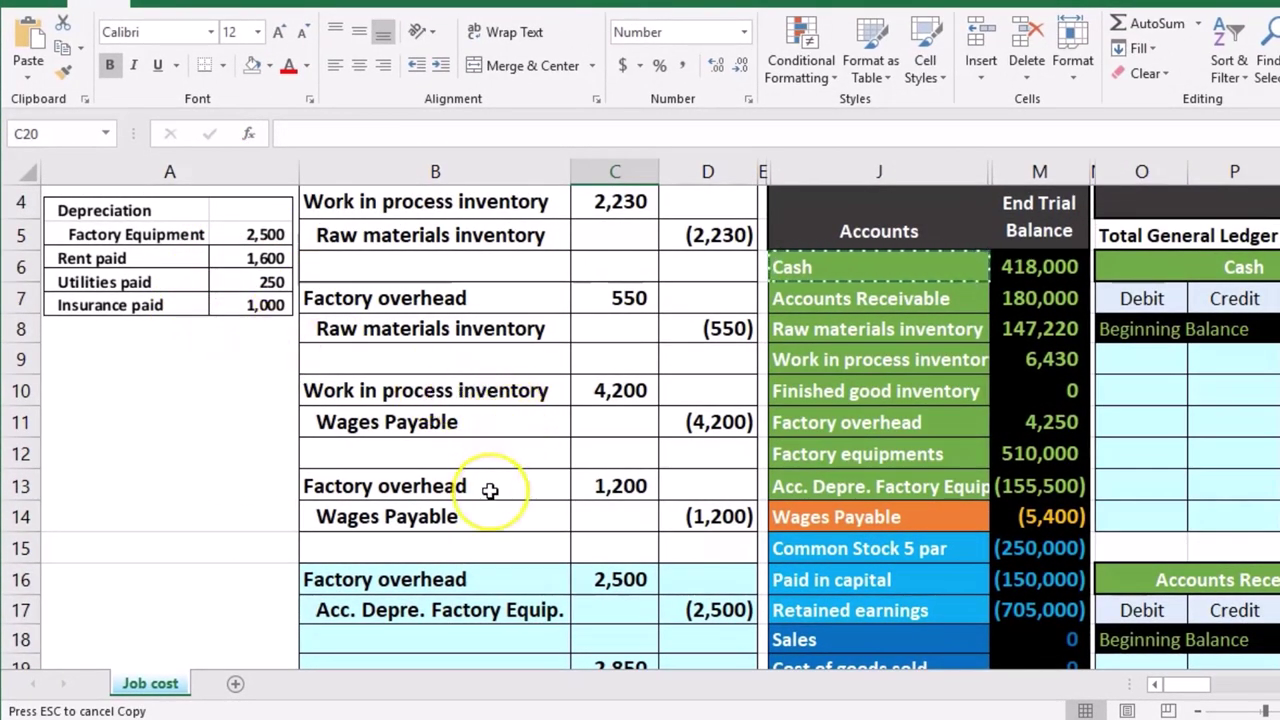
pyautogui.click(856, 423)
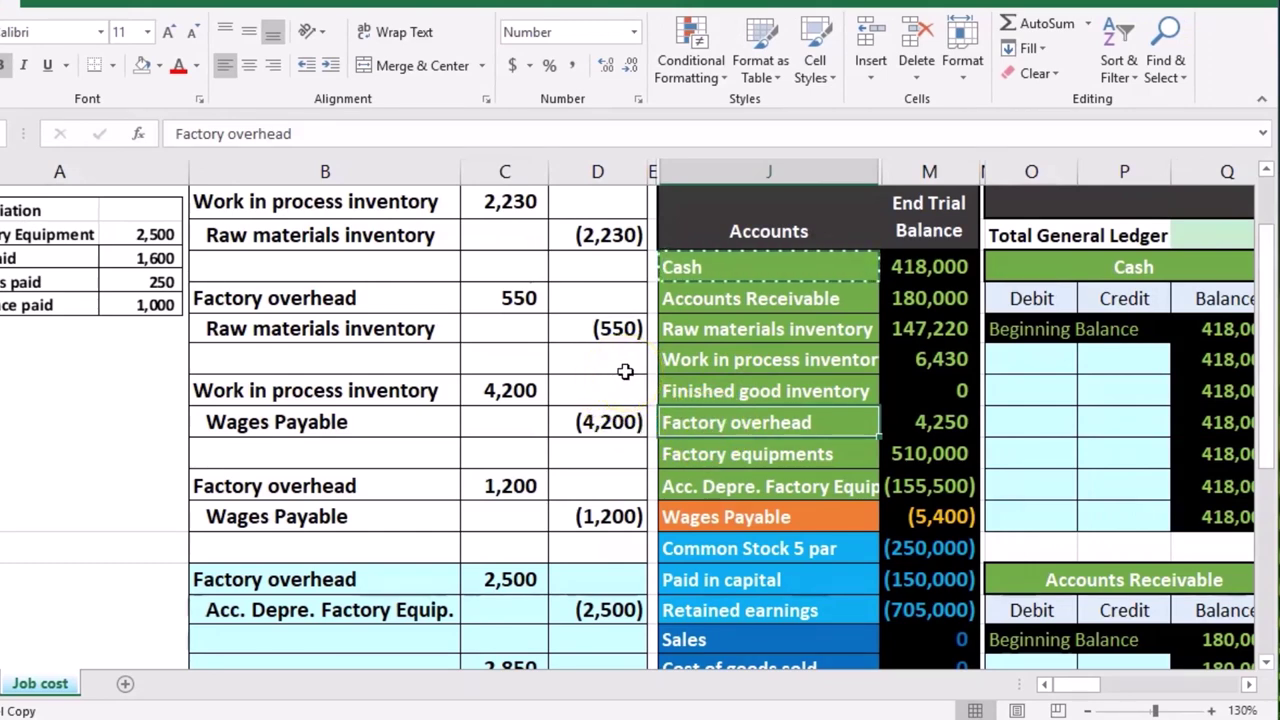
pyautogui.scroll(-1, 610, 335)
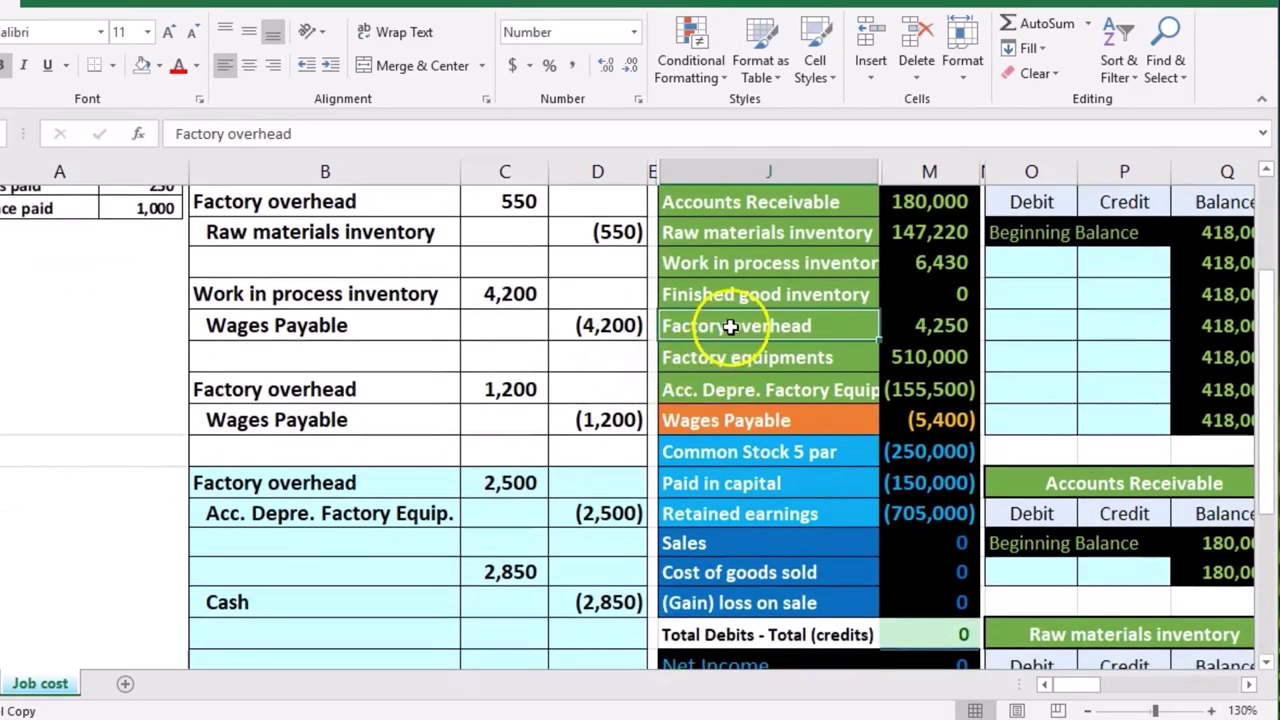
pyautogui.rightClick(731, 325)
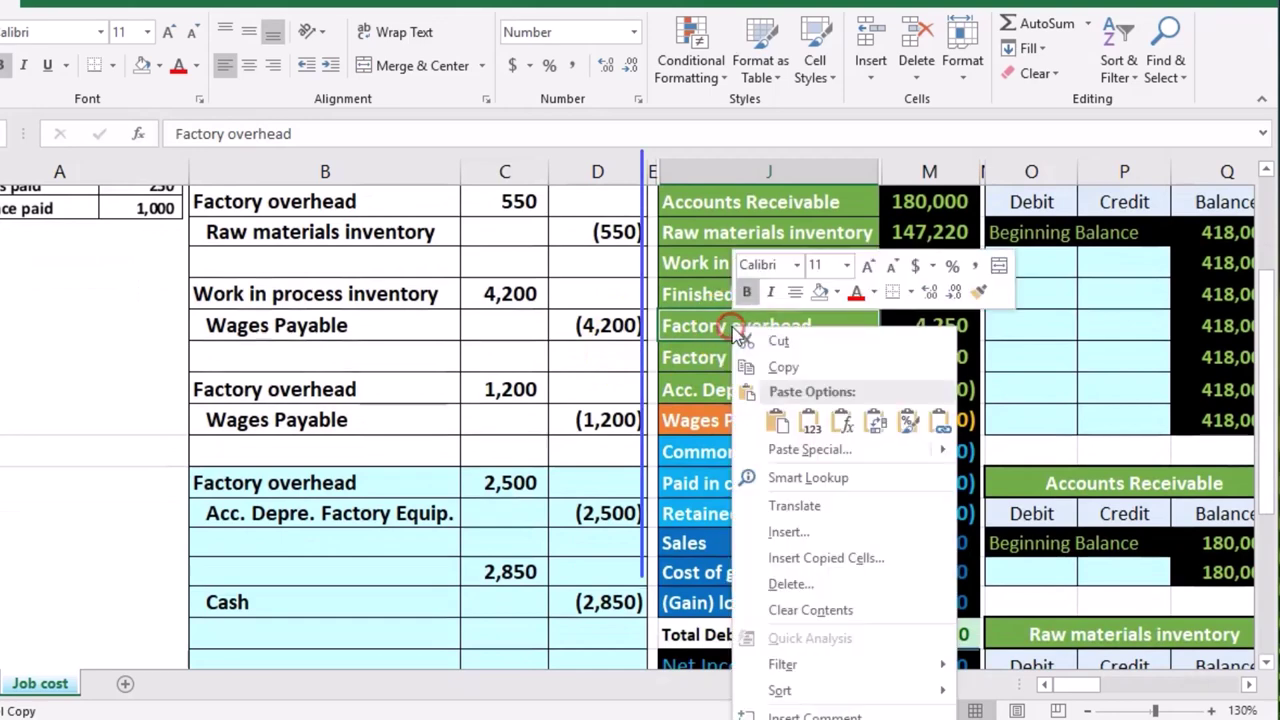
pyautogui.click(780, 367)
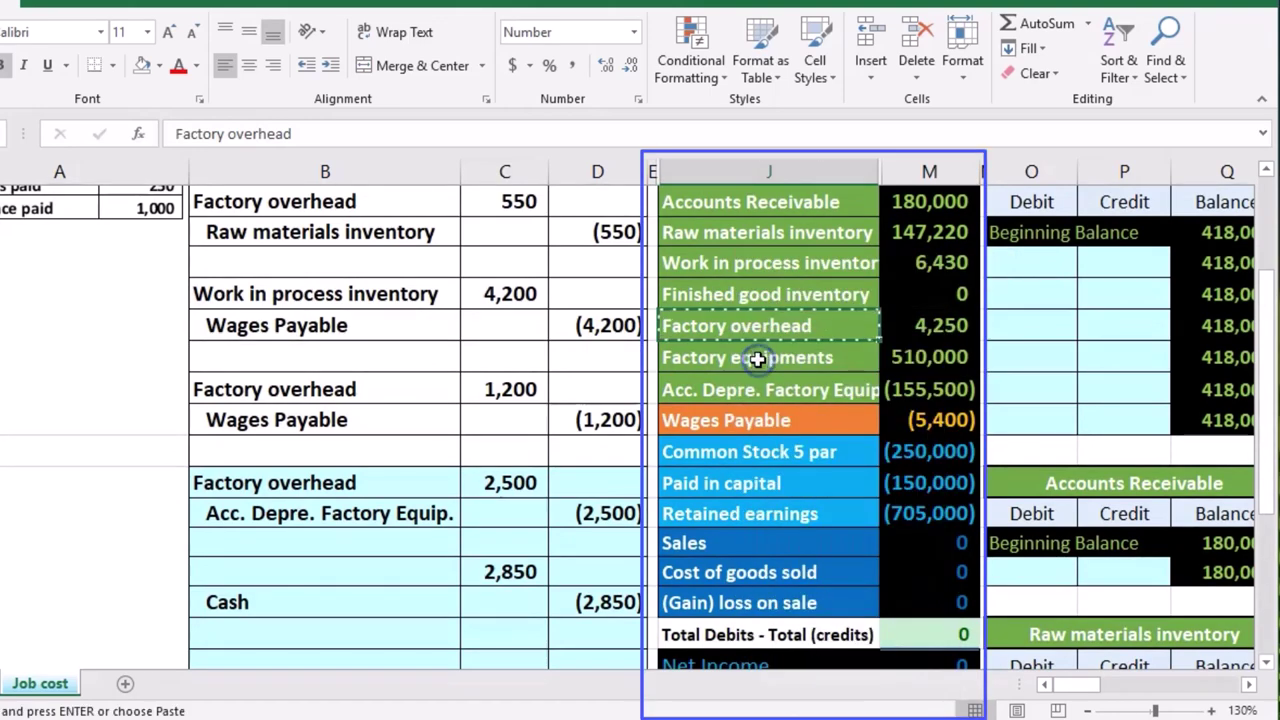
pyautogui.click(343, 563)
pyautogui.rightClick(344, 565)
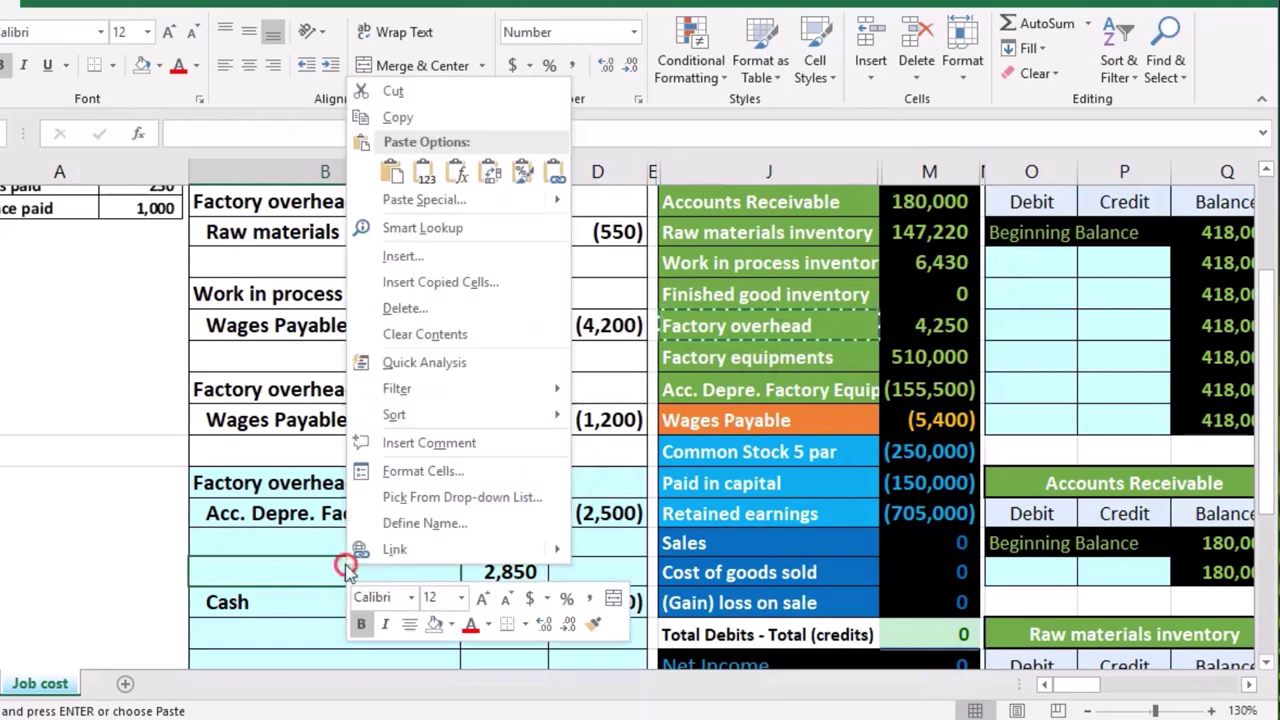
pyautogui.click(427, 180)
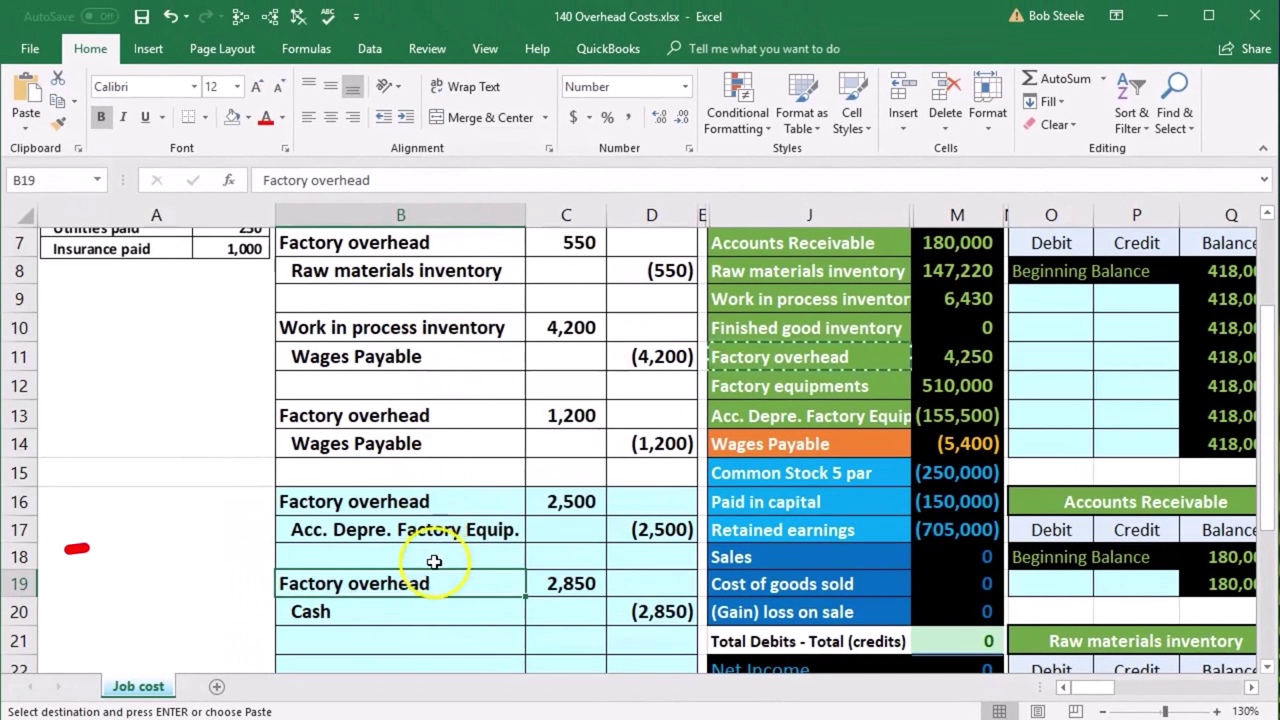
# Review the factory overhead and cash entry in rows 19 and 20 against the source cost data and the trial balance's Factory overhead account.
pyautogui.scroll(-1, 372, 595)
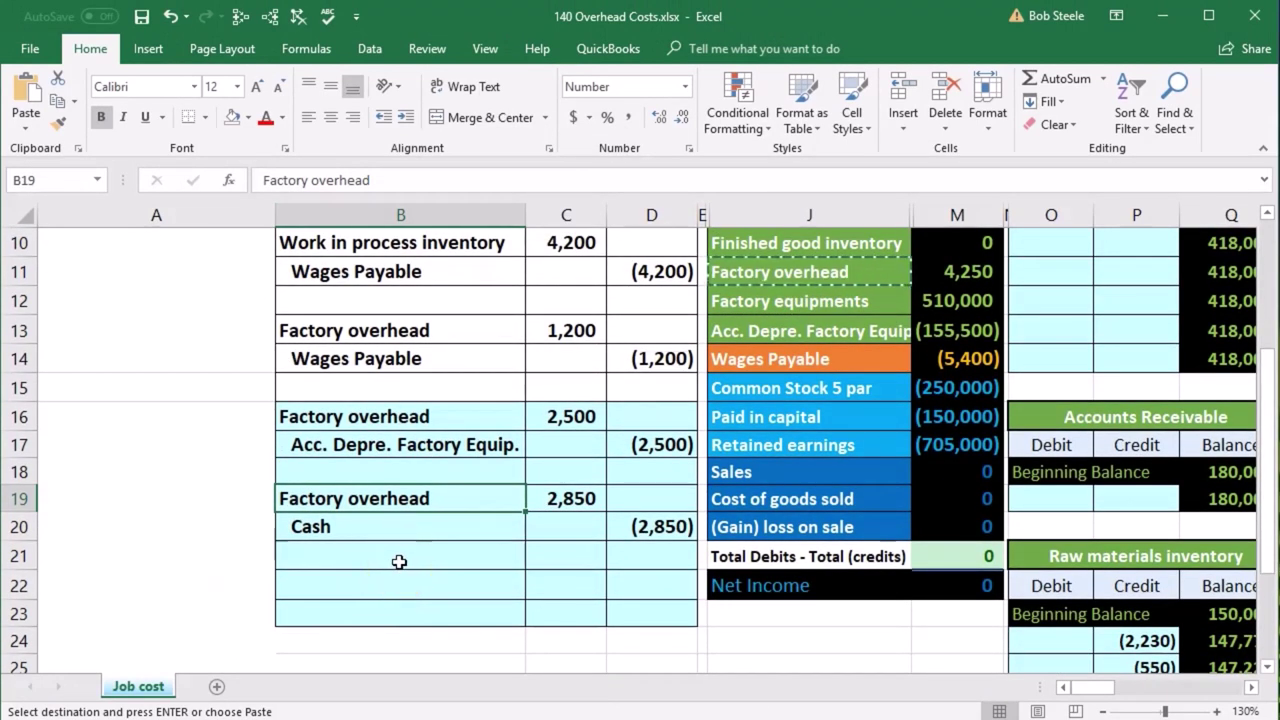
pyautogui.moveTo(423, 494); pyautogui.dragTo(534, 497)
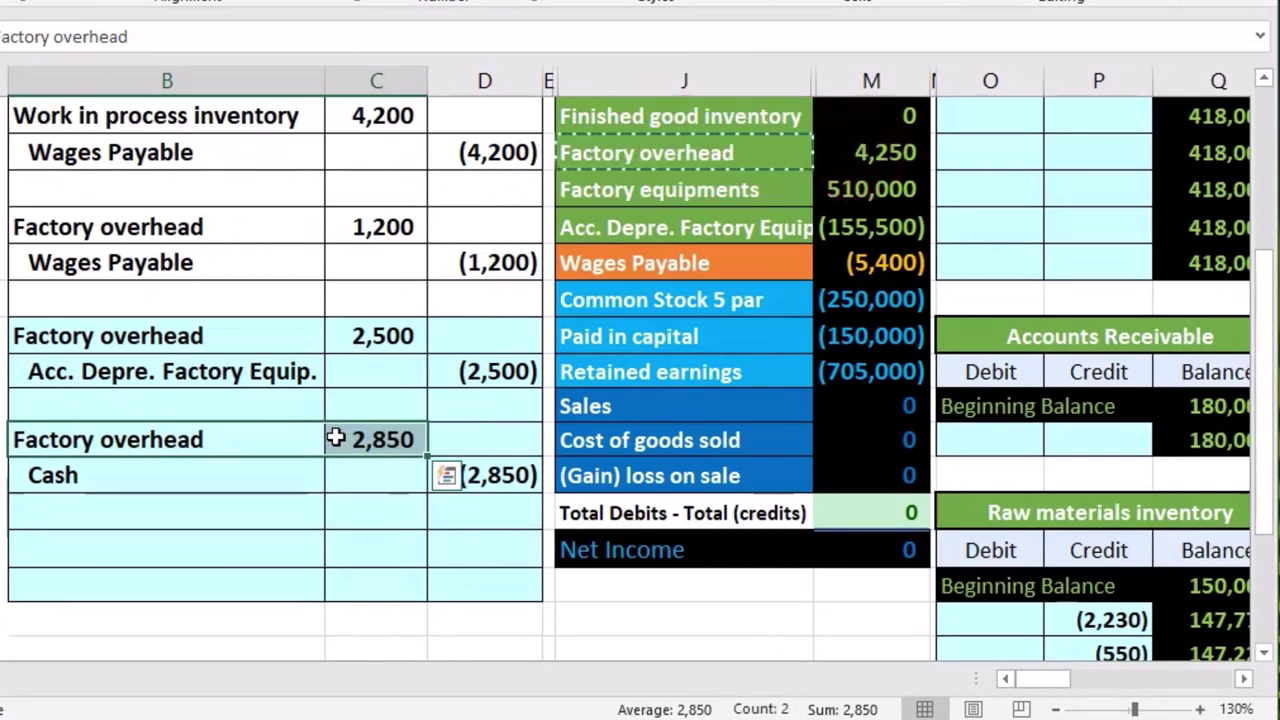
pyautogui.moveTo(312, 489); pyautogui.dragTo(434, 475)
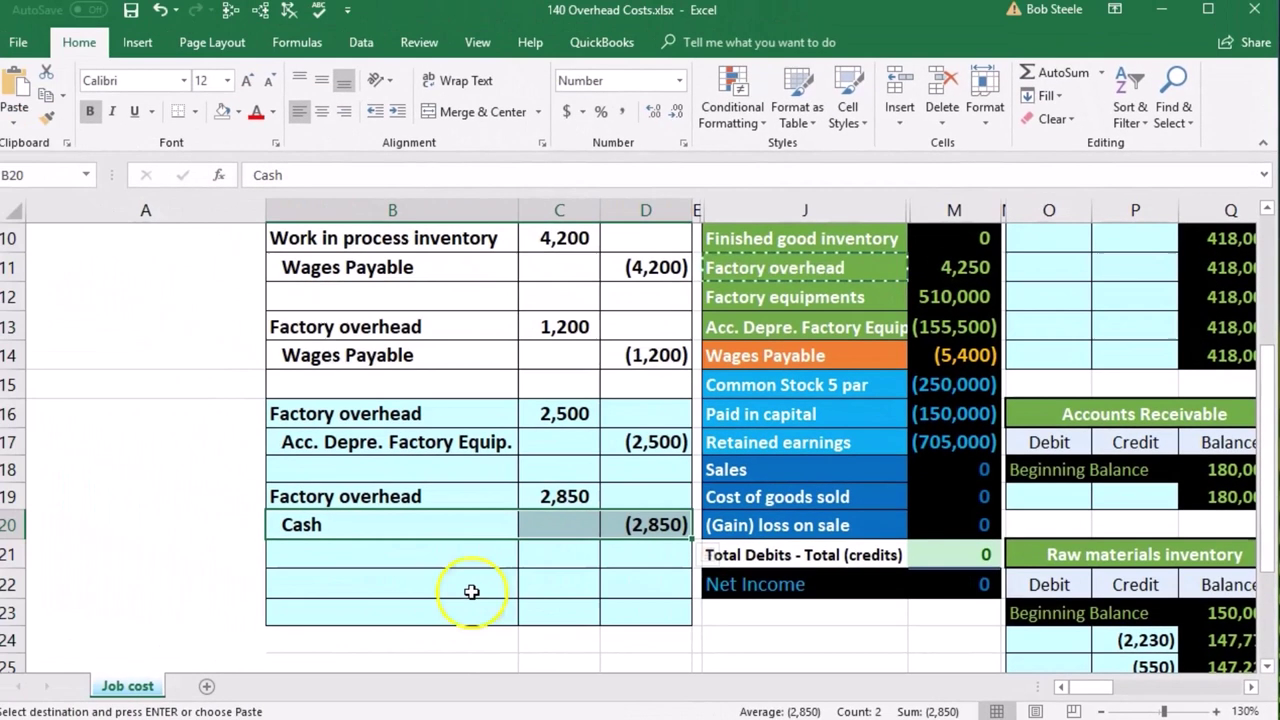
pyautogui.click(208, 518)
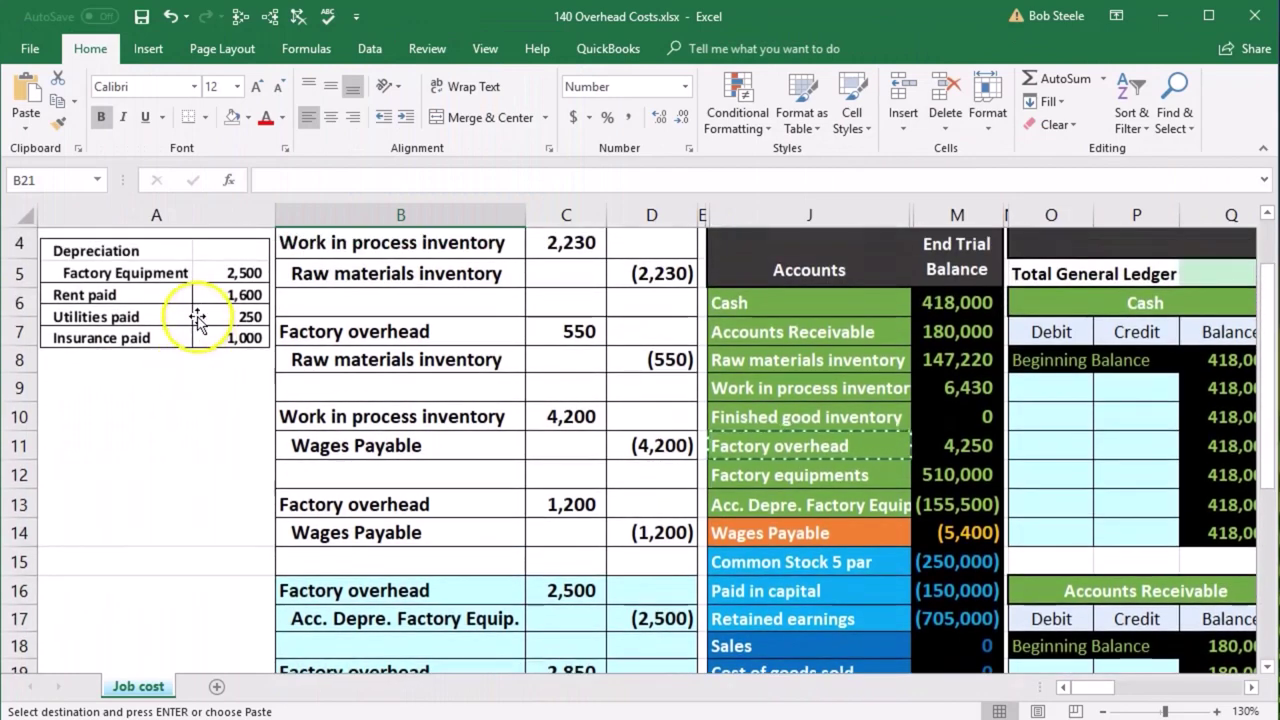
pyautogui.scroll(-2, 200, 316)
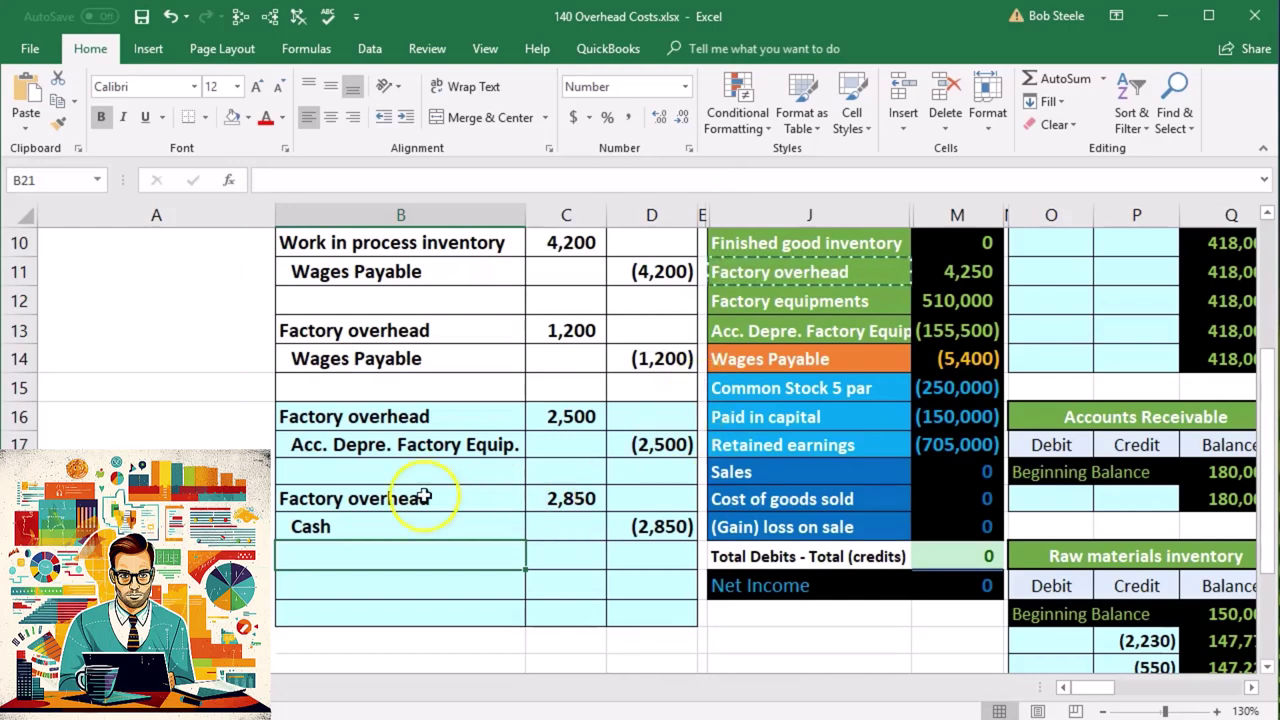
pyautogui.moveTo(425, 496); pyautogui.dragTo(430, 517)
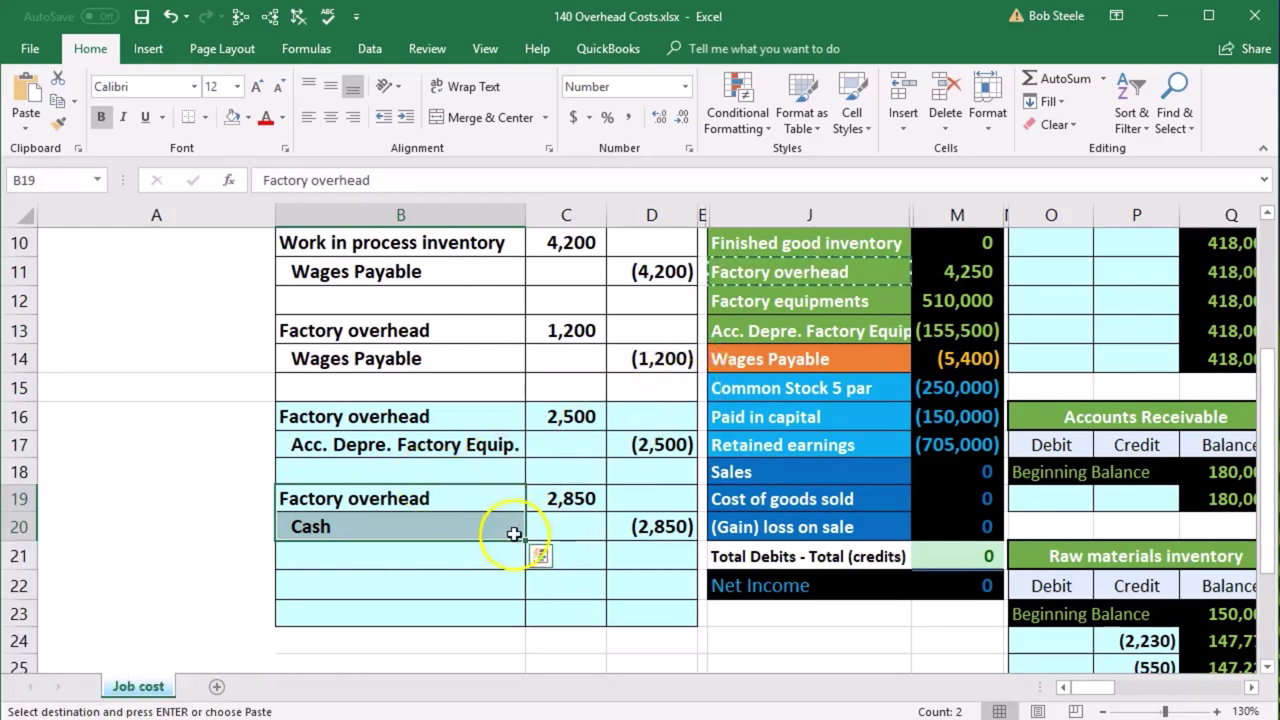
pyautogui.click(471, 521)
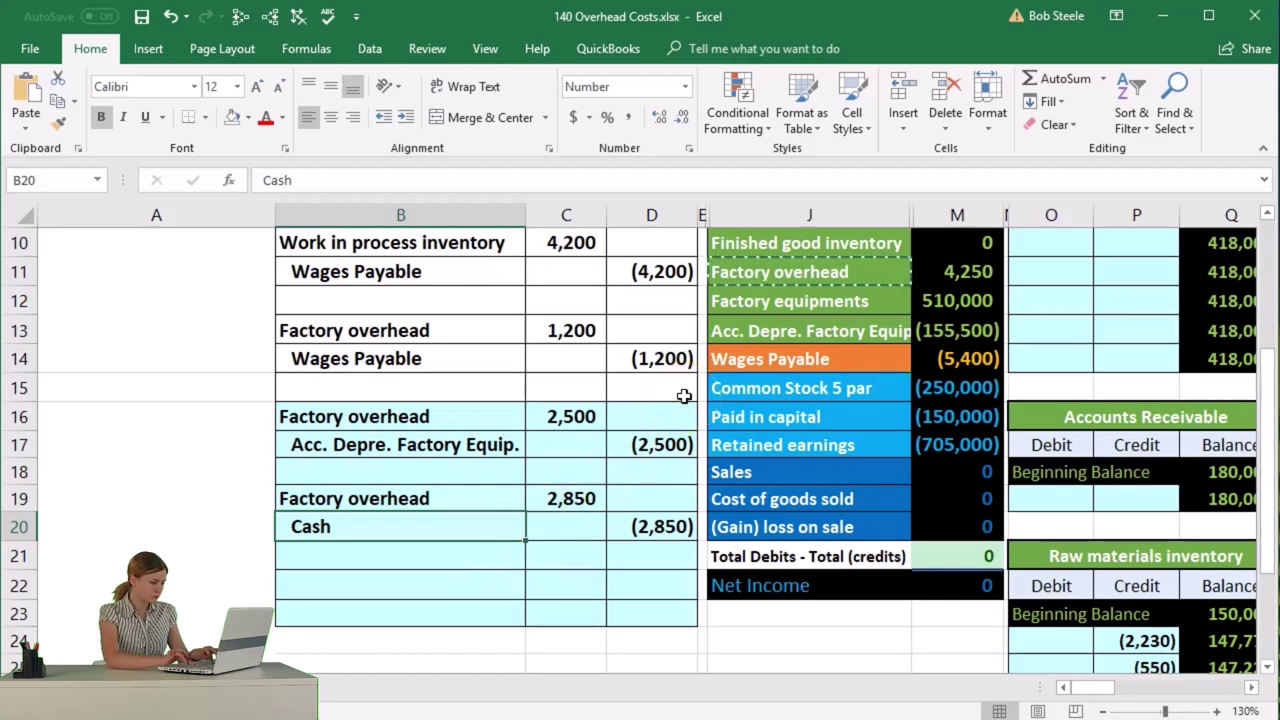
pyautogui.click(568, 500)
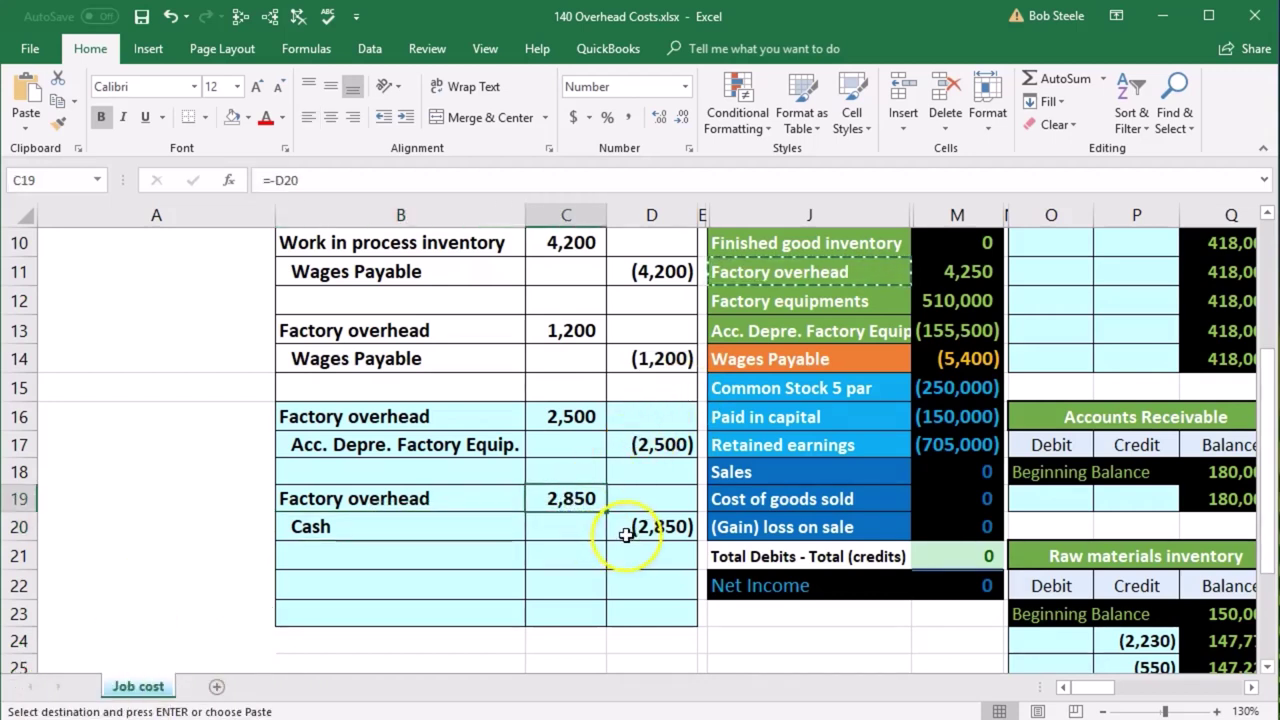
pyautogui.click(623, 534)
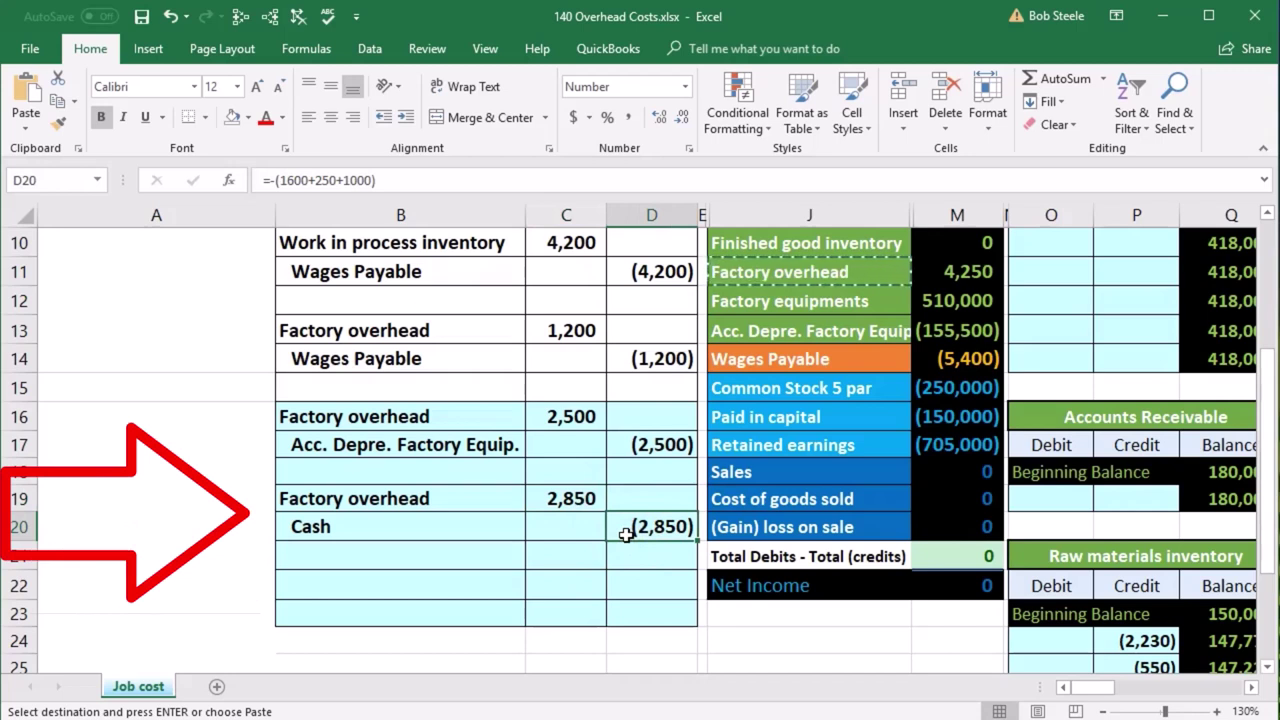
pyautogui.click(575, 503)
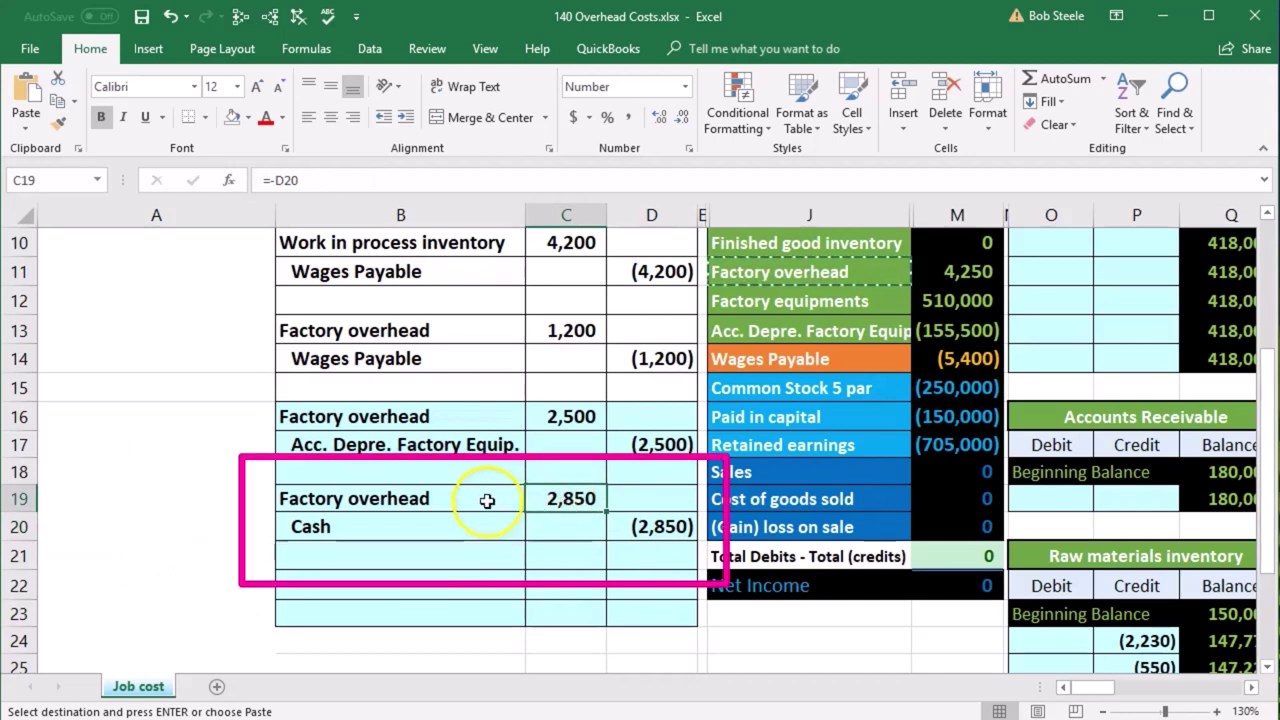
pyautogui.moveTo(486, 500); pyautogui.dragTo(545, 500)
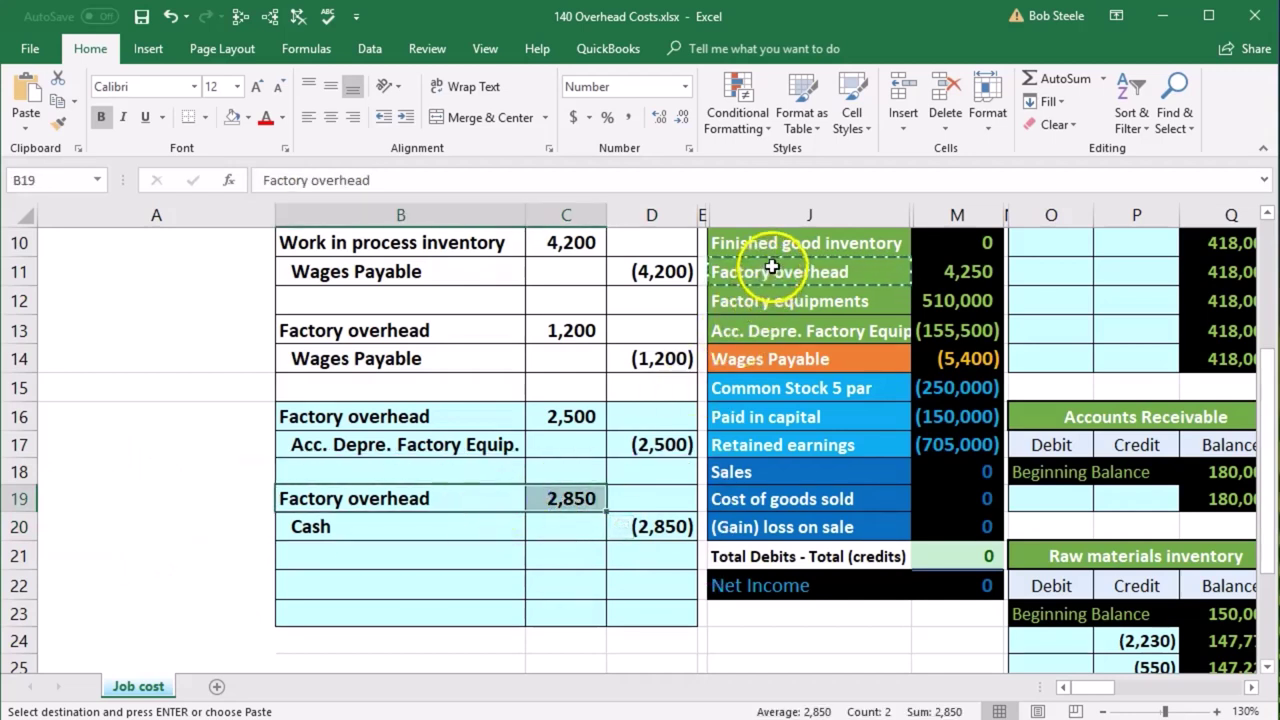
pyautogui.moveTo(770, 272); pyautogui.dragTo(957, 272)
# Post the rent, utilities and insurance debit to the Factory overhead ledger by linking S28 to C19.
pyautogui.scroll(3, 955, 325)
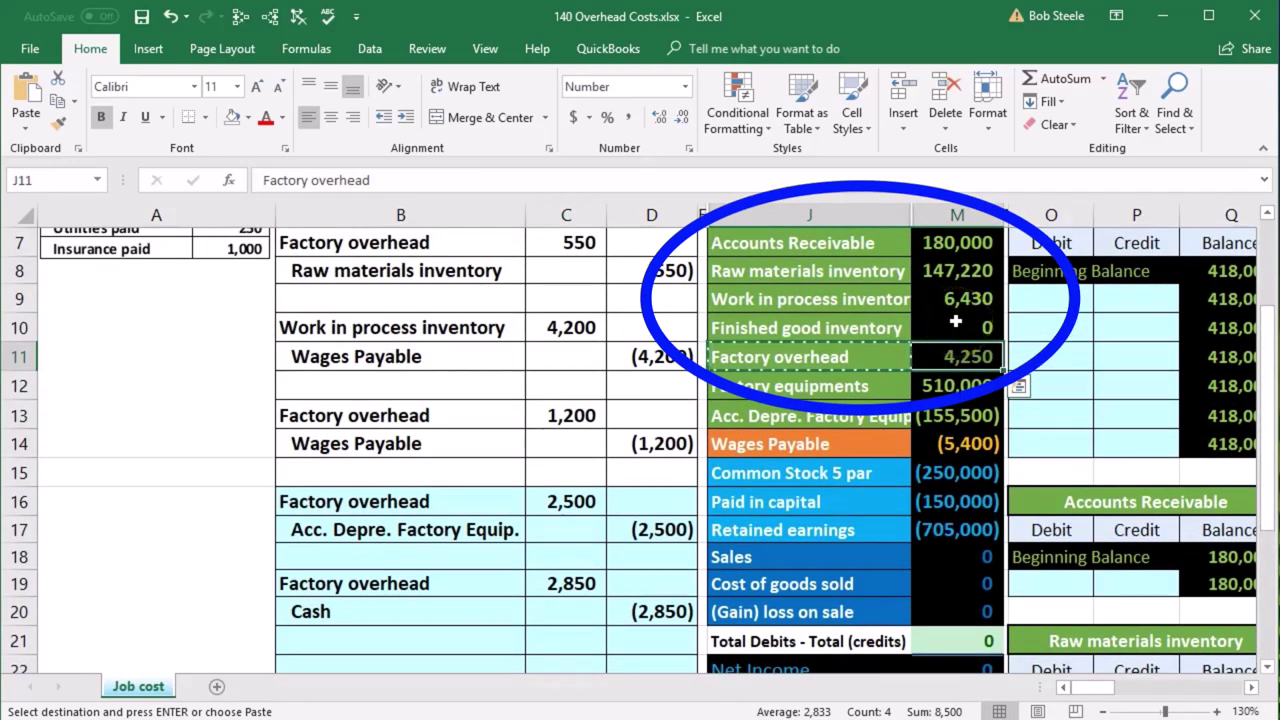
pyautogui.press('Right')
pyautogui.press('Right')
pyautogui.press('Right')
pyautogui.press('Right')
pyautogui.press('Right')
pyautogui.press('Right')
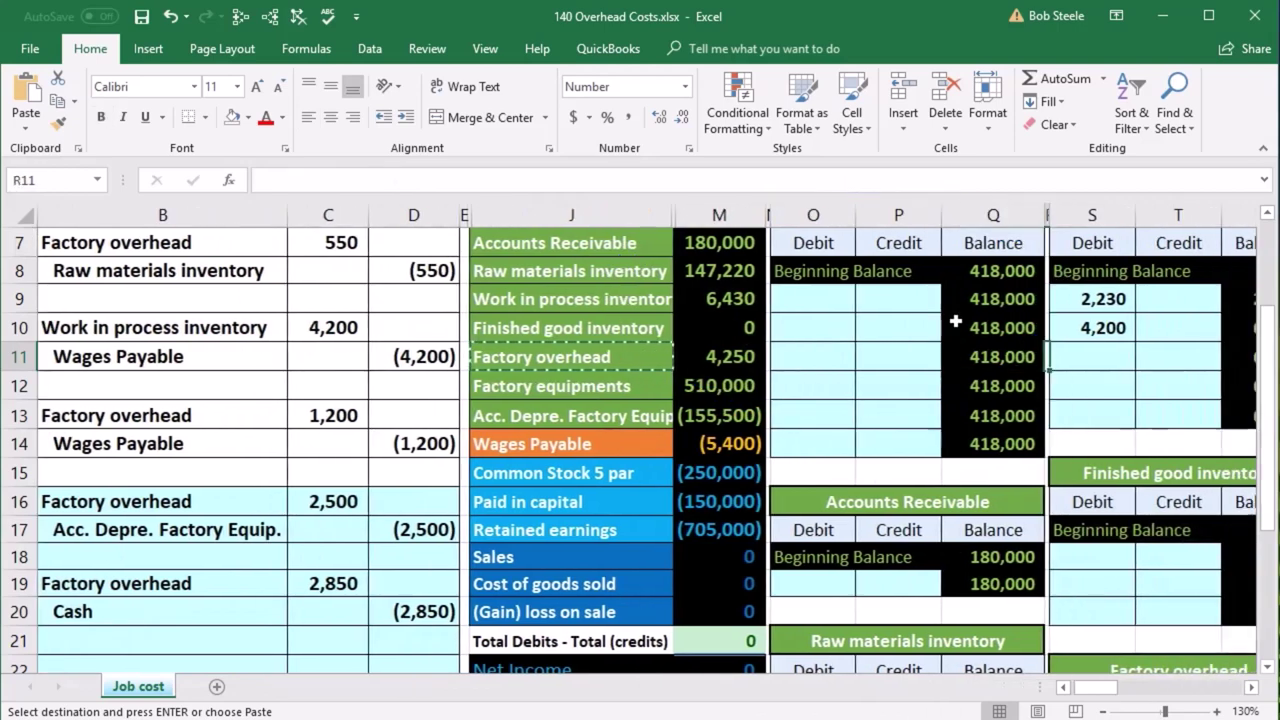
pyautogui.press('Down')
pyautogui.press('Down')
pyautogui.press('Down')
pyautogui.press('Down')
pyautogui.press('Down')
pyautogui.press('Down')
pyautogui.press('Down')
pyautogui.press('Down')
pyautogui.press('Down')
pyautogui.press('Down')
pyautogui.press('Down')
pyautogui.press('Down')
pyautogui.press('Down')
pyautogui.press('Down')
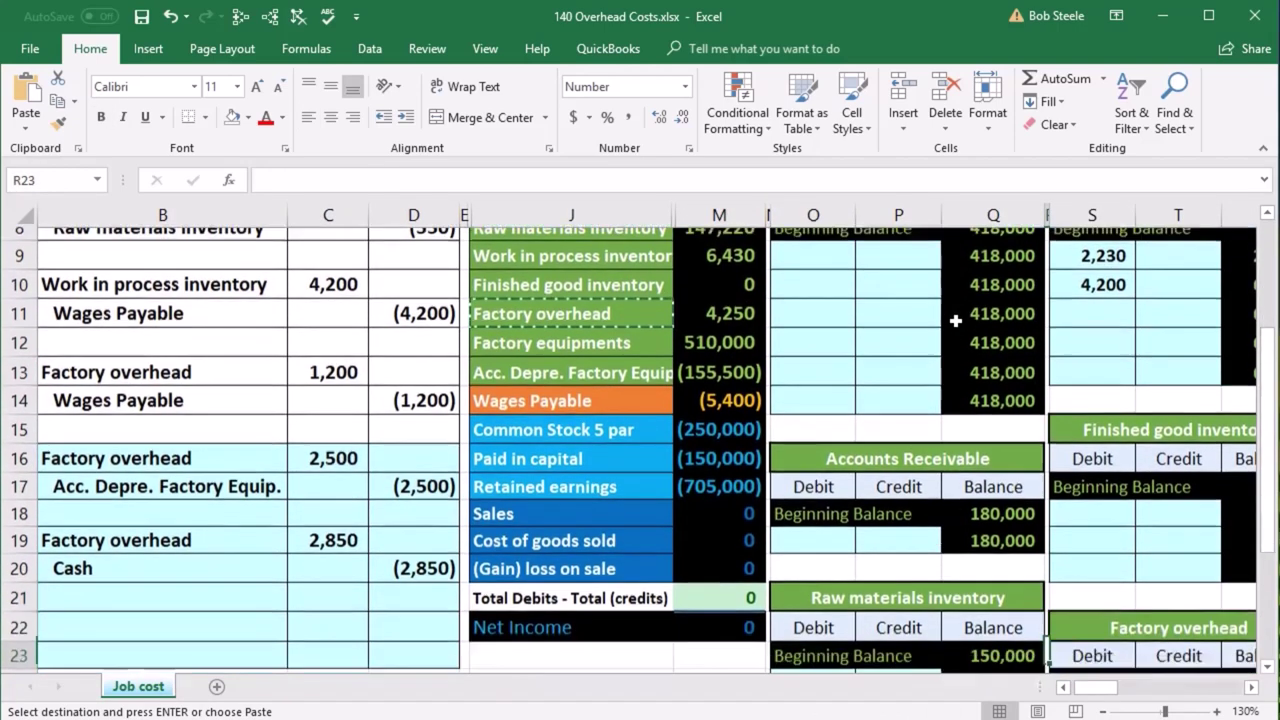
pyautogui.press('Down')
pyautogui.press('Down')
pyautogui.press('Down')
pyautogui.press('Right')
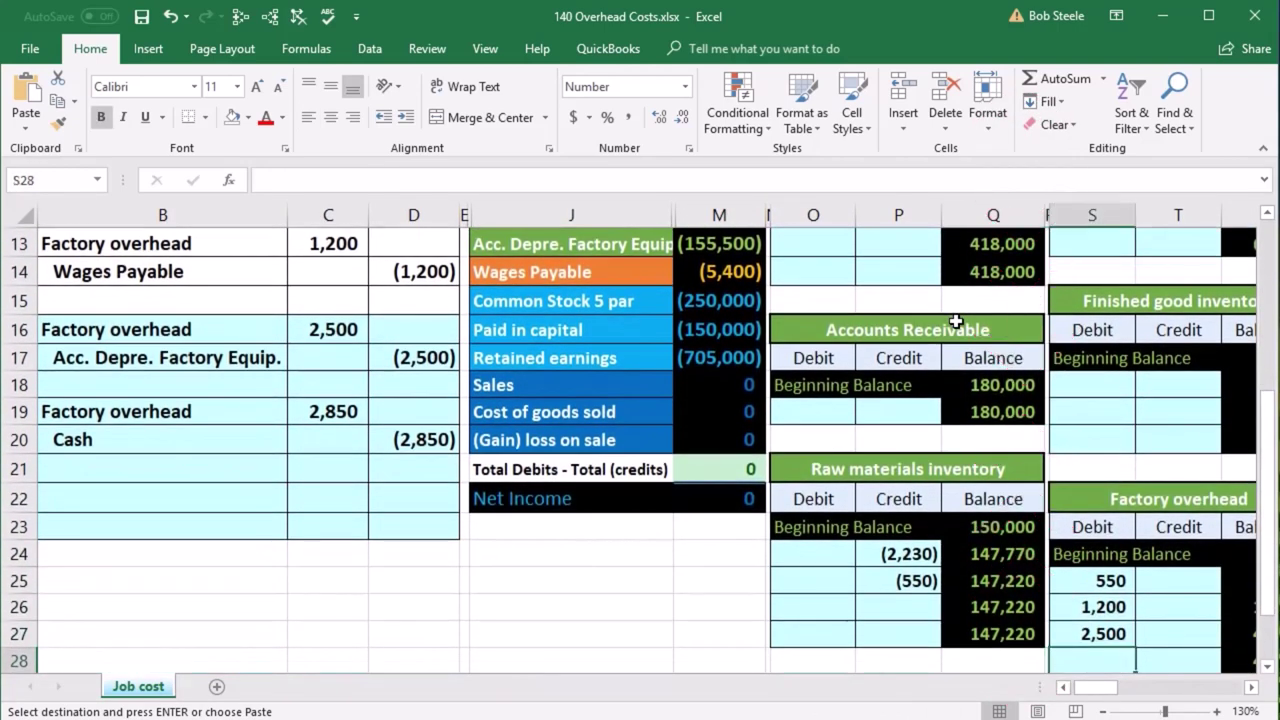
pyautogui.scroll(-1, 956, 321)
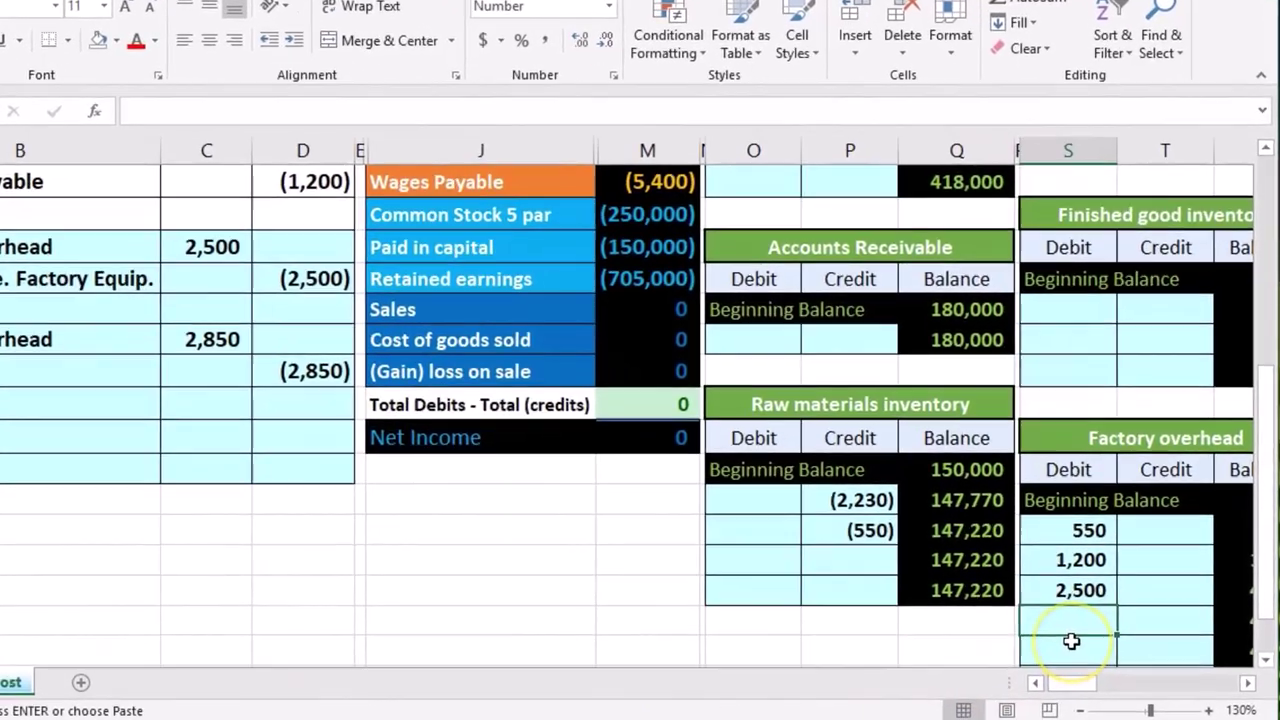
pyautogui.write('=')
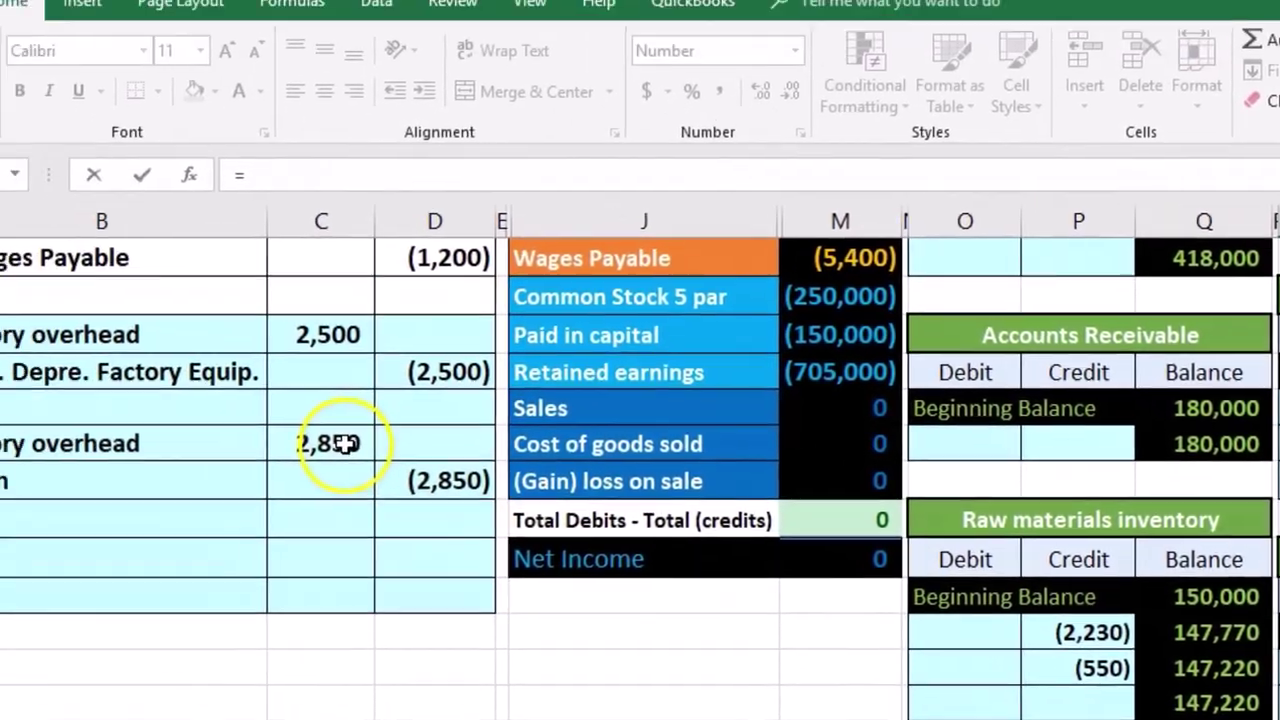
pyautogui.click(35, 272)
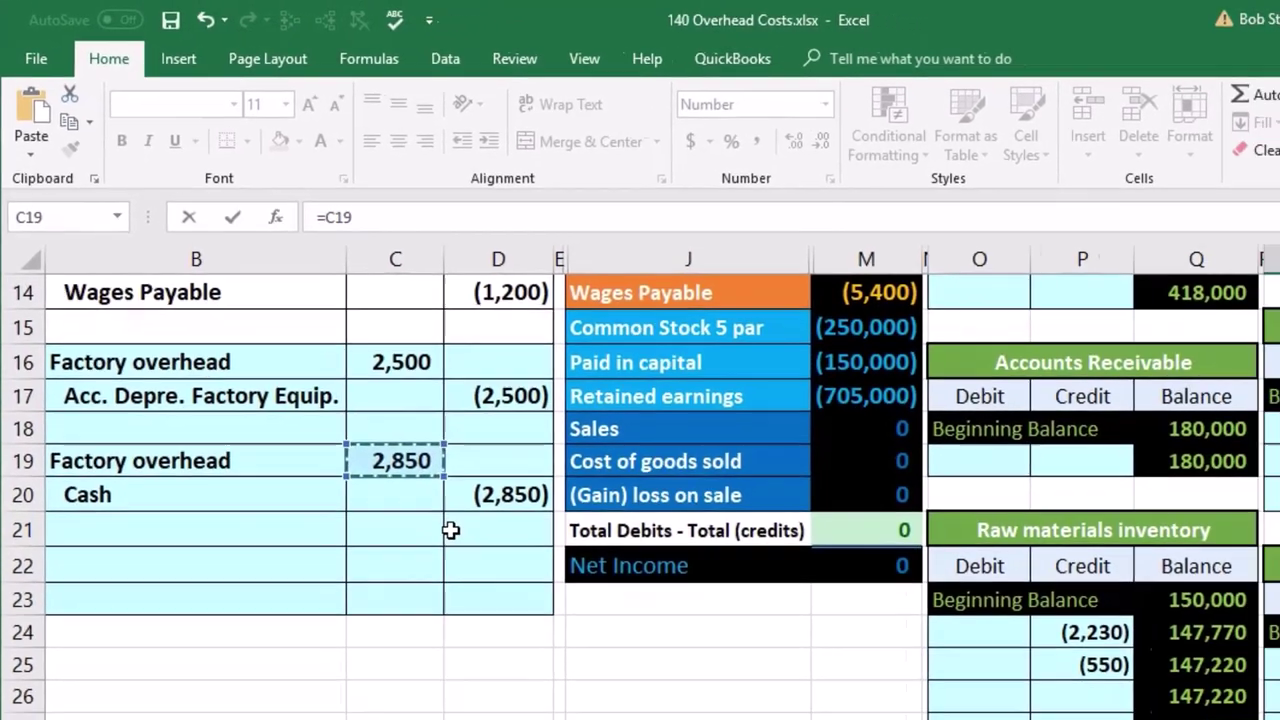
pyautogui.press('Return')
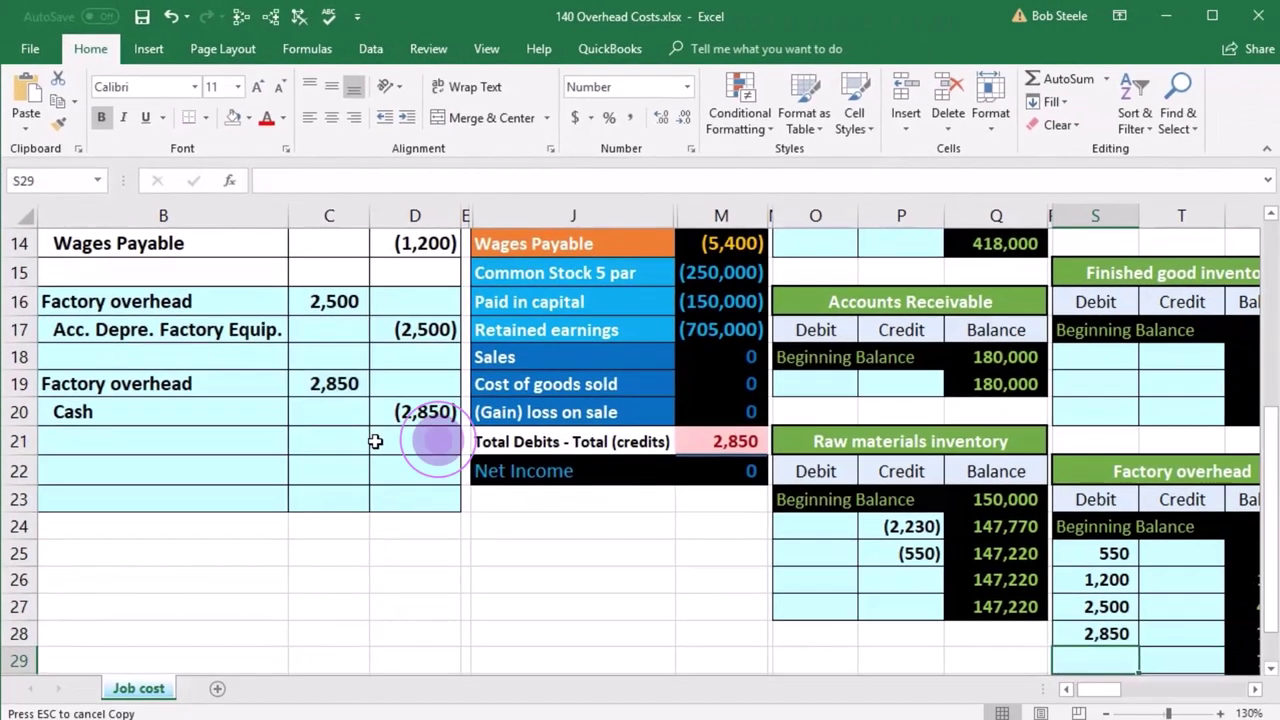
# Examine the Factory overhead ledger's running balance from U27 down to U31 after the S28 debit.
pyautogui.press('Right')
pyautogui.press('Right')
pyautogui.click(1014, 605)
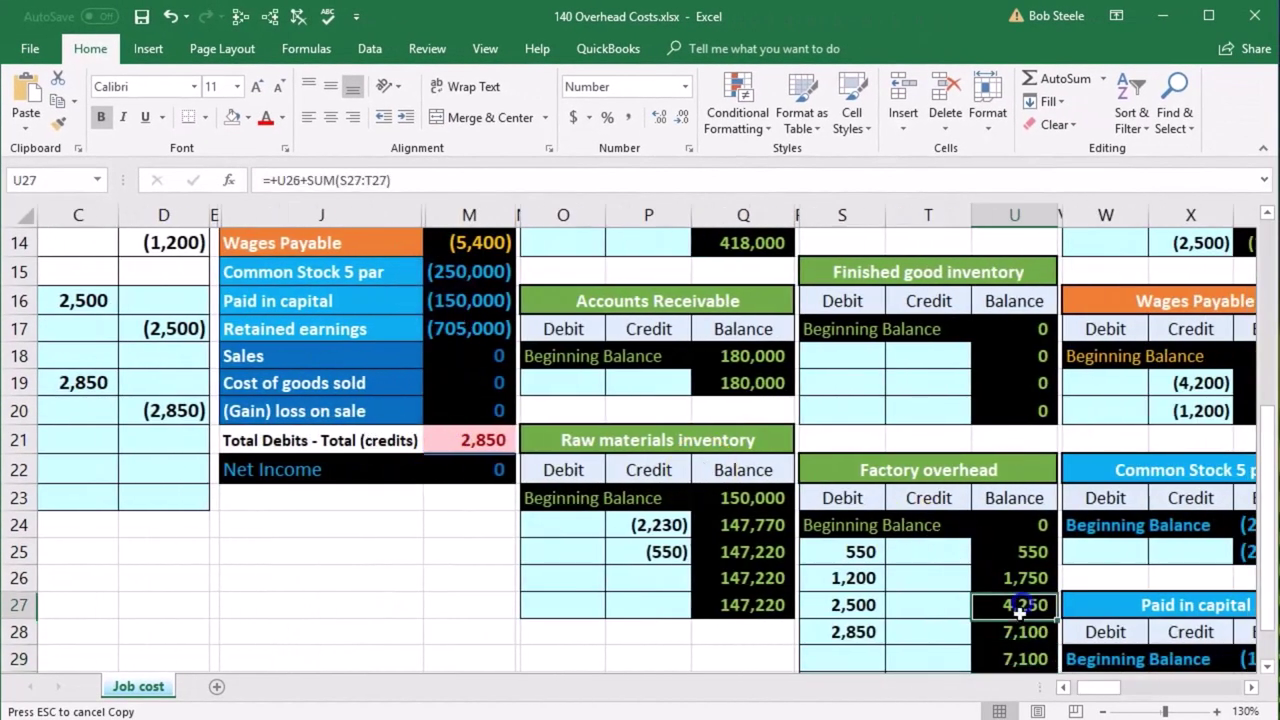
pyautogui.click(853, 632)
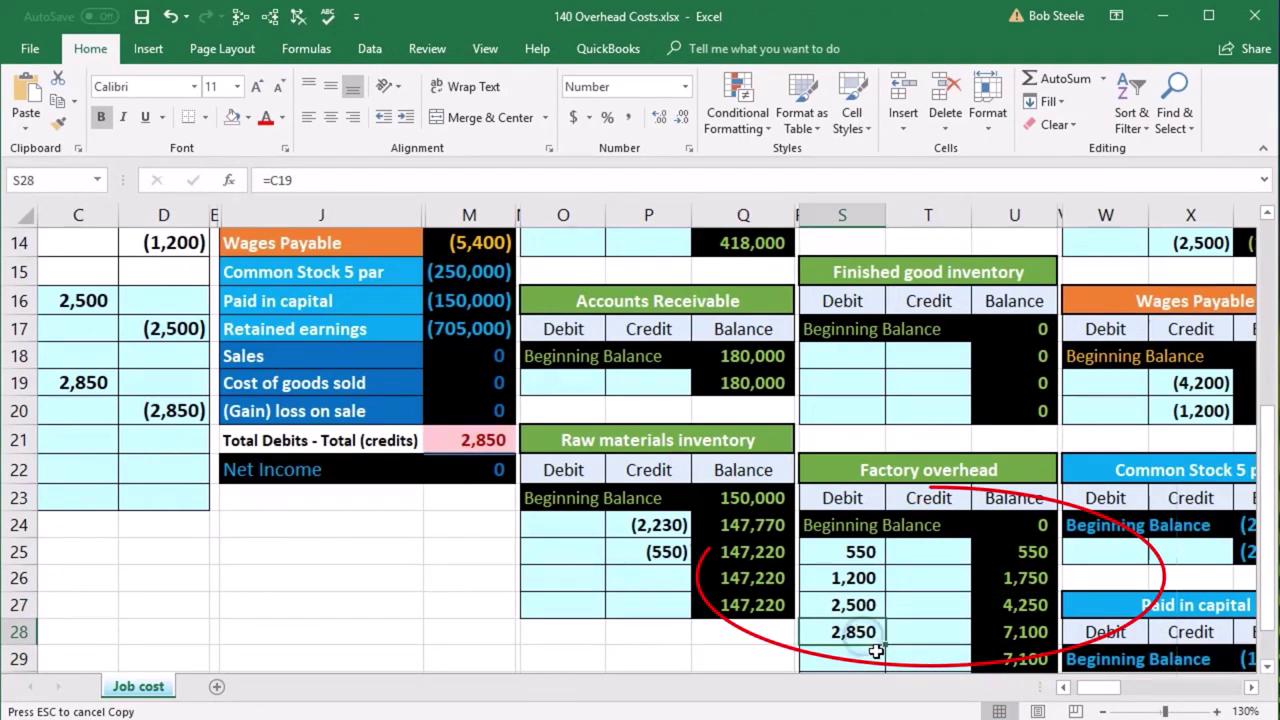
pyautogui.click(1000, 640)
pyautogui.moveTo(1000, 652); pyautogui.dragTo(991, 631)
pyautogui.hotkey('ctrl', 'v')
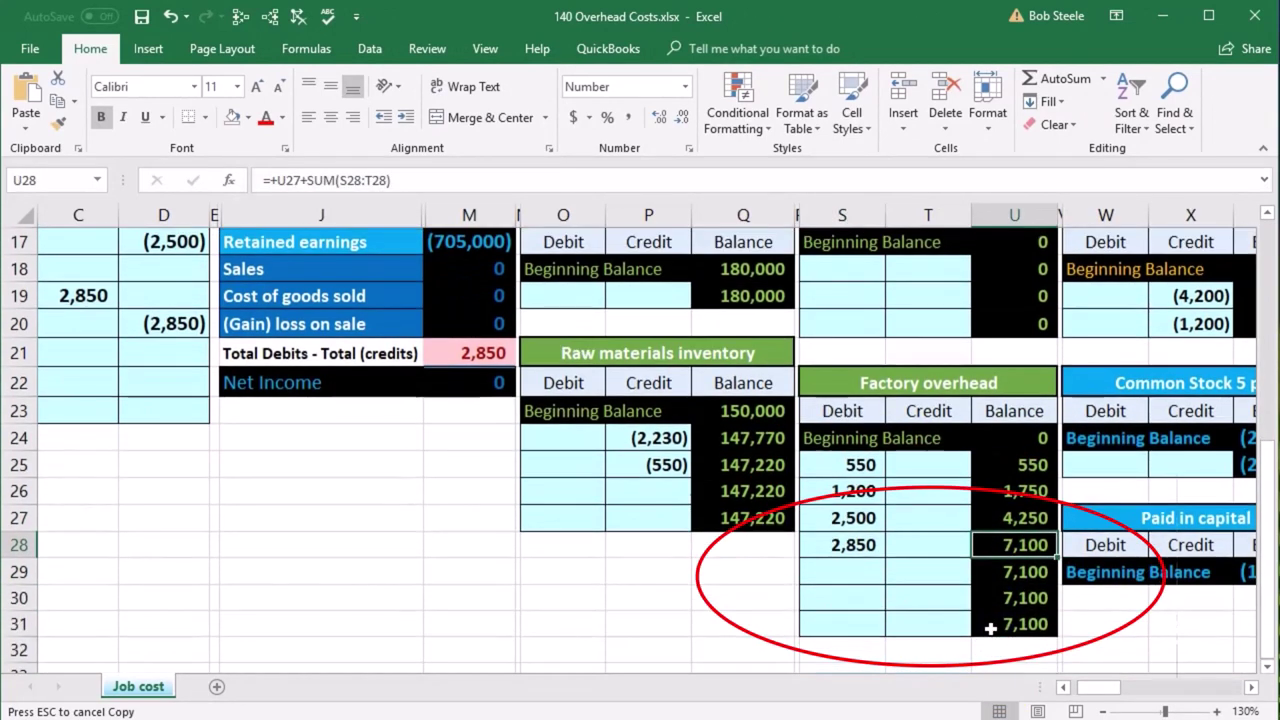
pyautogui.click(998, 622)
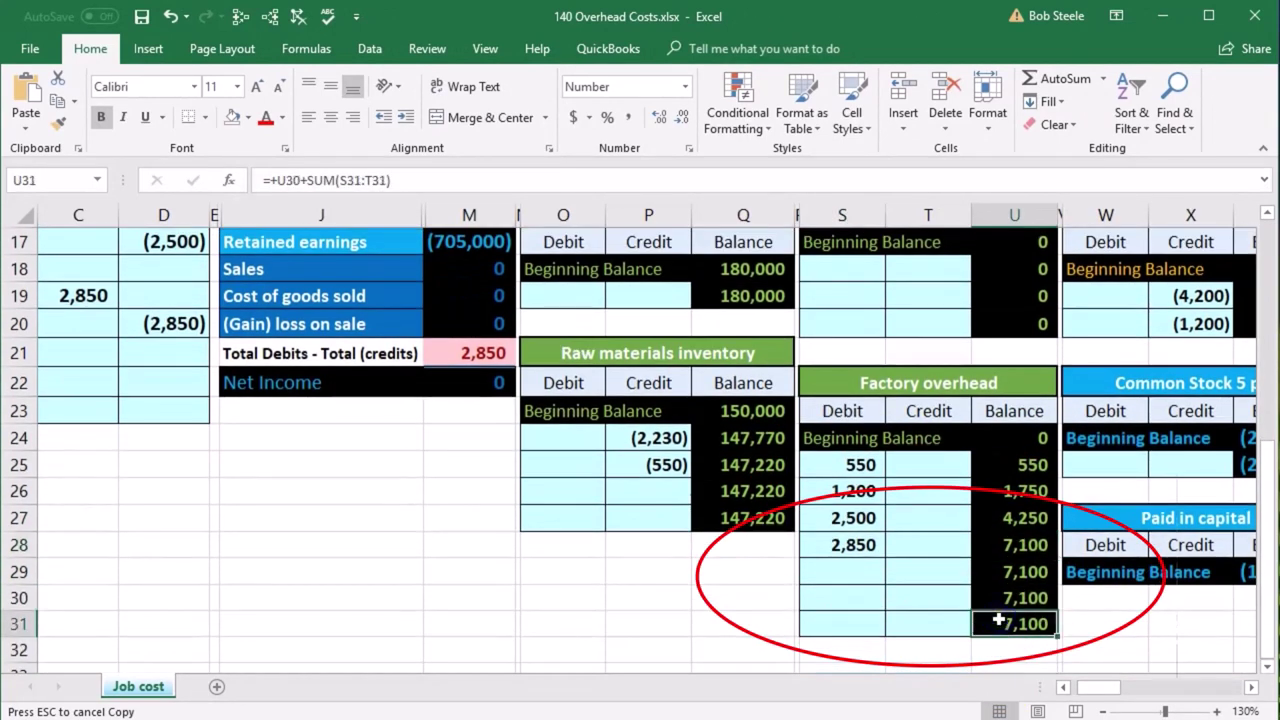
# Trace the dependents of the Factory overhead ending balance U31 to trial balance cell M11 and check the debits minus credits total in M21.
pyautogui.click(270, 16)
pyautogui.scroll(3, 456, 537)
pyautogui.click(482, 328)
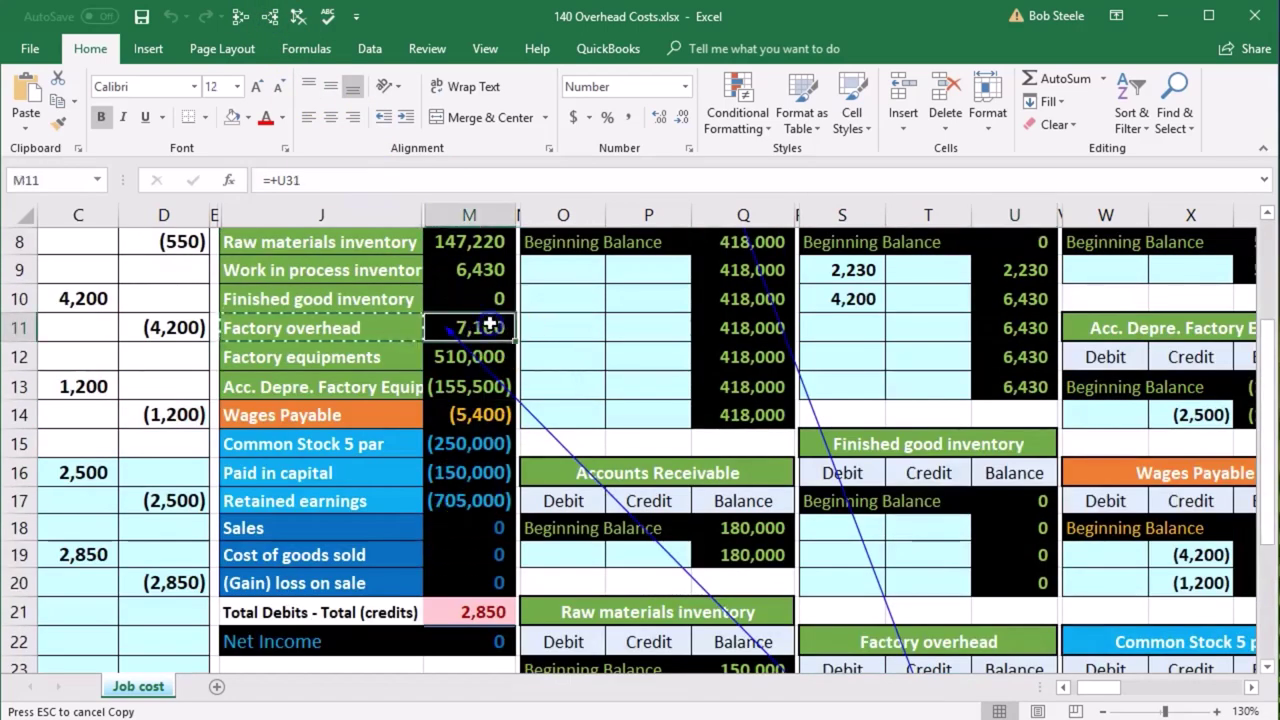
pyautogui.click(500, 612)
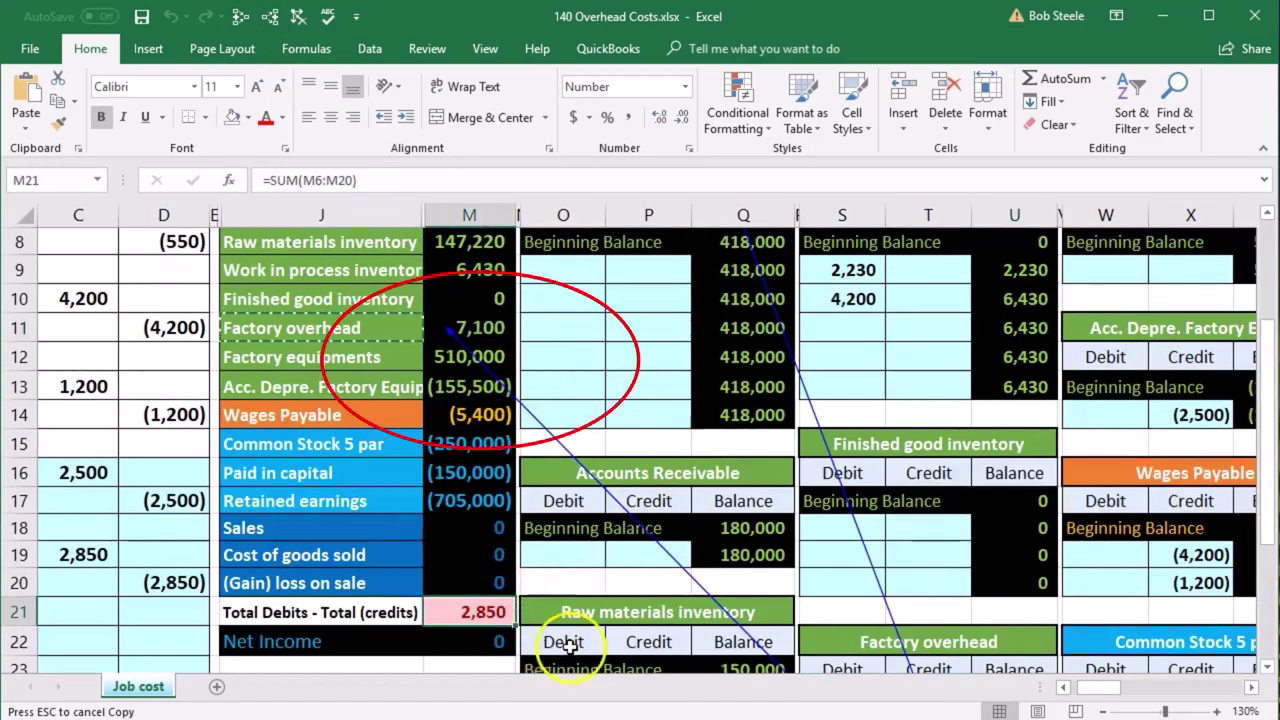
# Post the credit side of the rent, utilities and insurance entry to the Cash ledger by linking P9 to D20.
pyautogui.click(1063, 687)
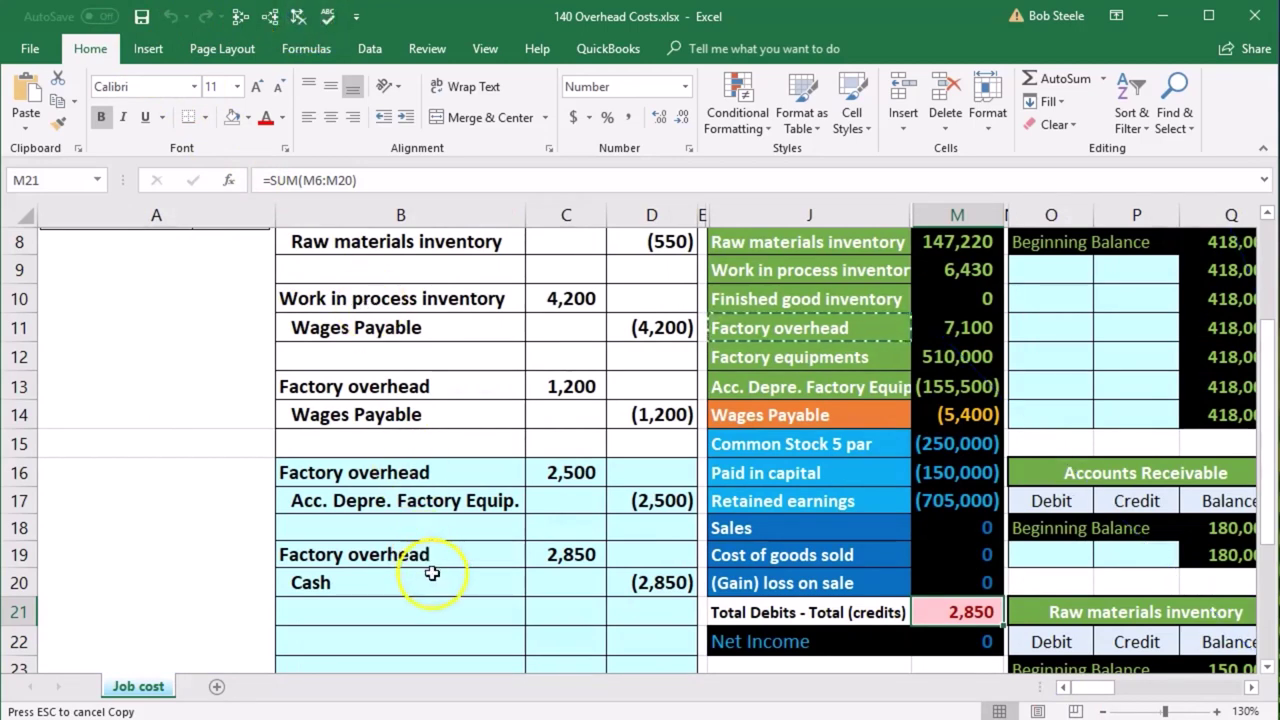
pyautogui.moveTo(431, 573); pyautogui.dragTo(636, 586)
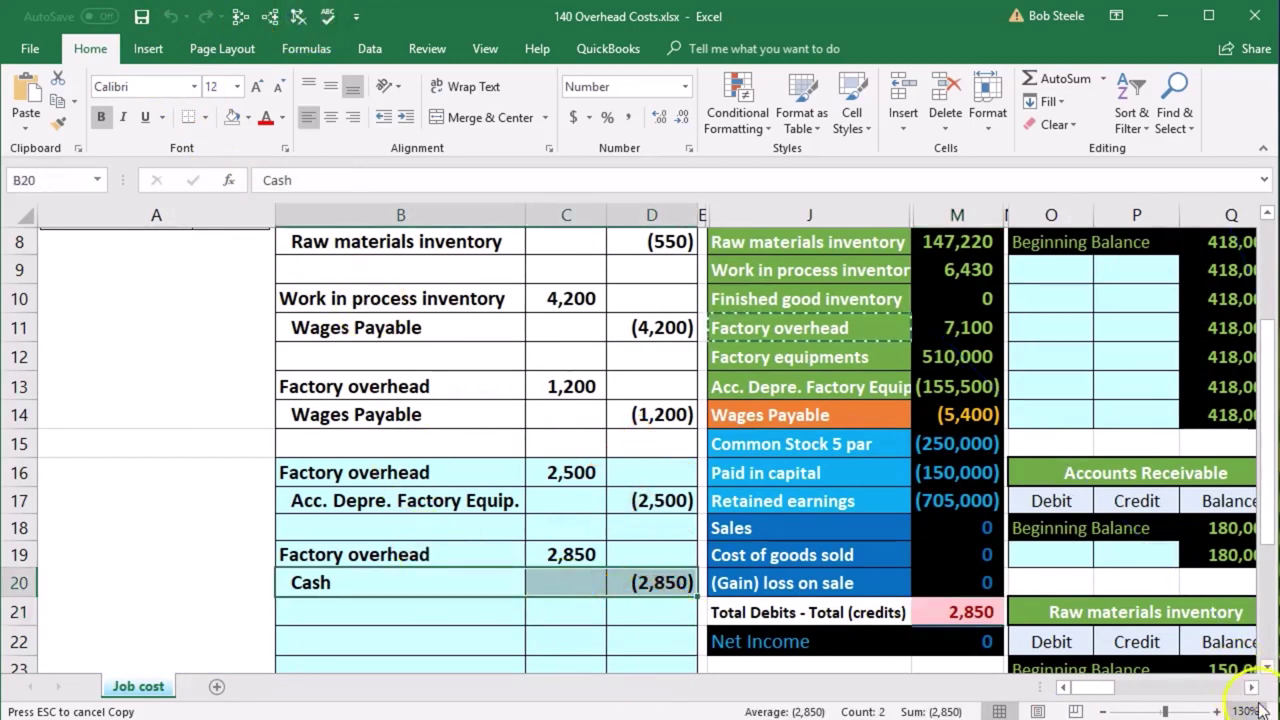
pyautogui.click(1251, 687)
pyautogui.scroll(1, 1063, 634)
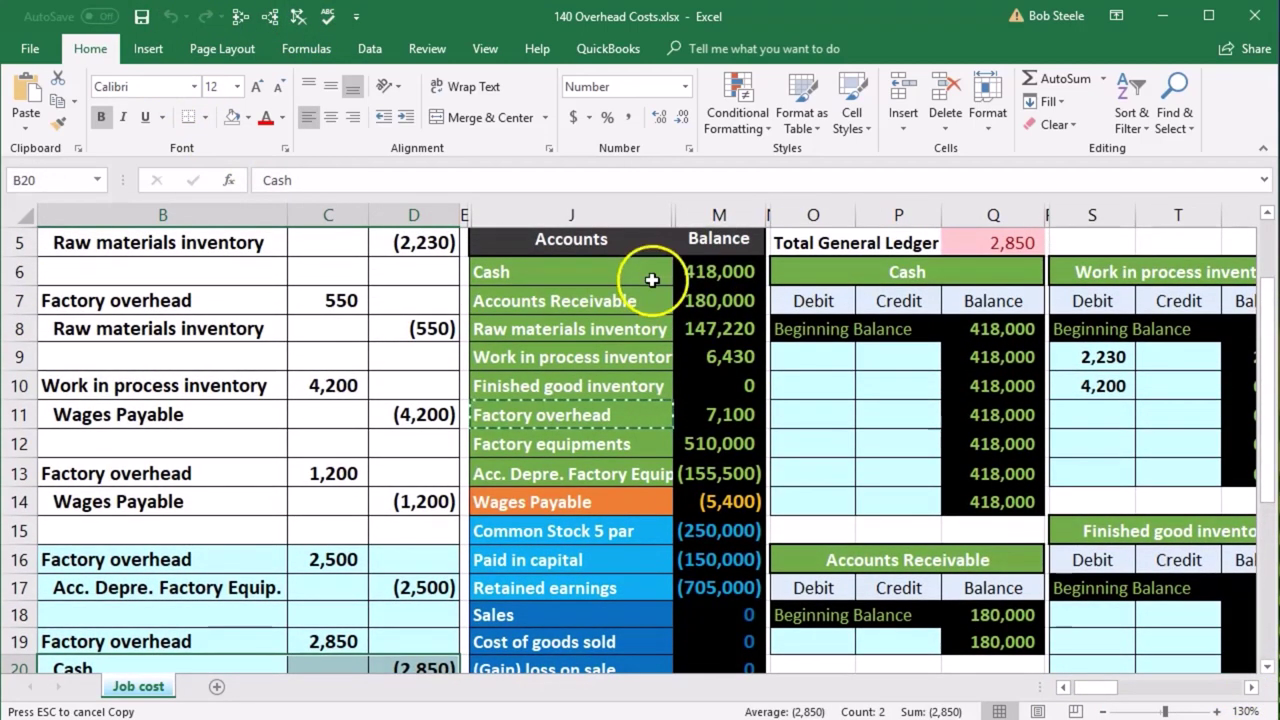
pyautogui.moveTo(651, 279); pyautogui.dragTo(766, 271)
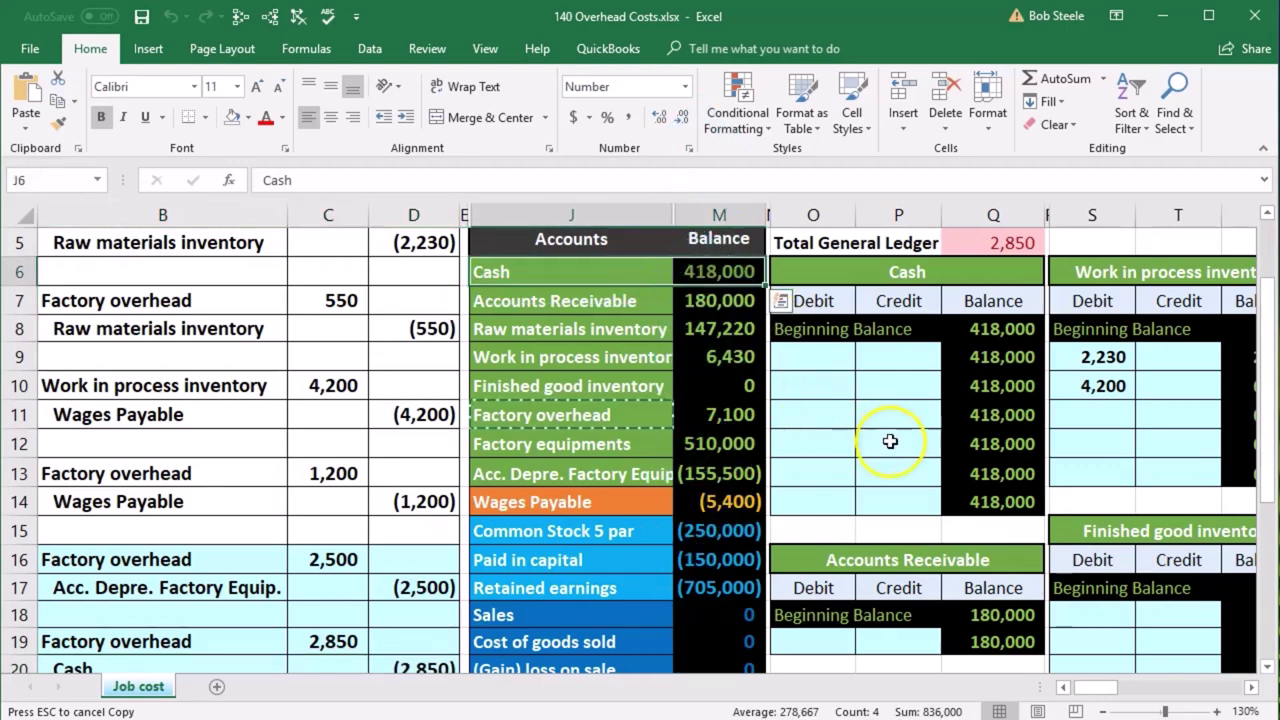
pyautogui.click(900, 357)
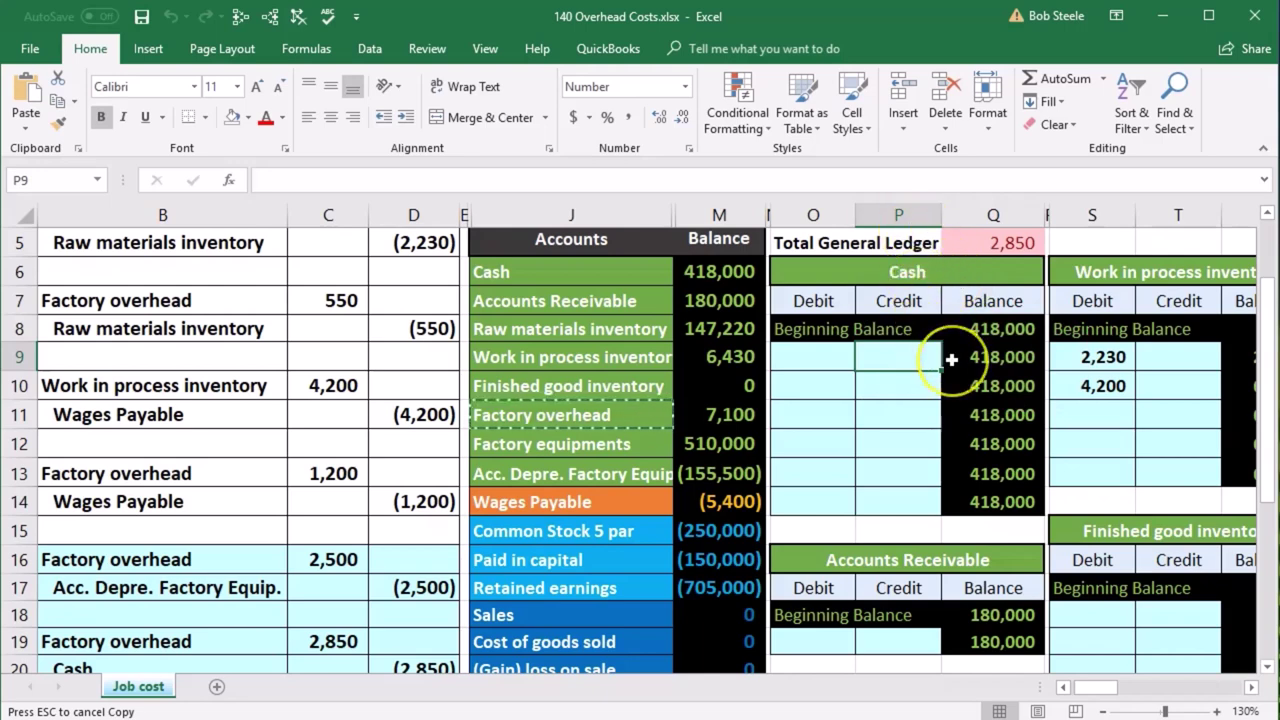
pyautogui.write('=')
pyautogui.scroll(-1, 960, 350)
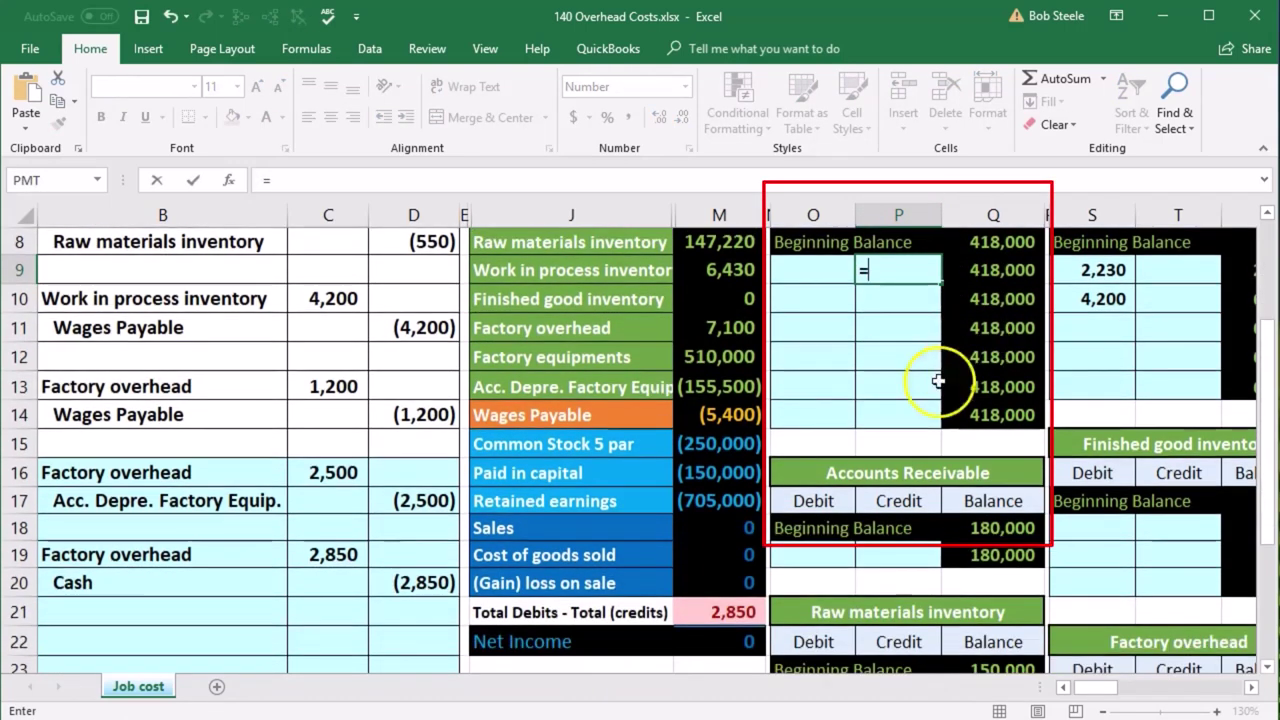
pyautogui.click(425, 578)
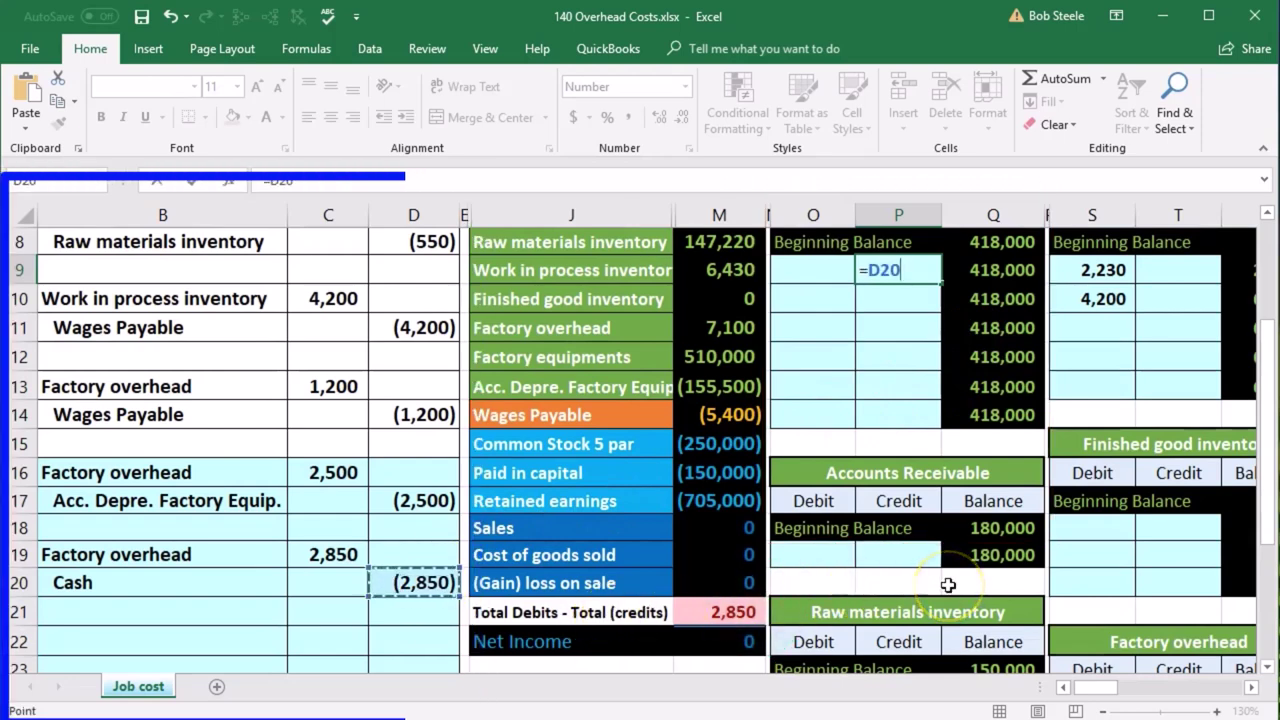
pyautogui.press('Return')
# Check the Cash ledger's running balance in column Q and trace the dependents of its ending balance Q14 to the trial balance.
pyautogui.scroll(1, 948, 585)
pyautogui.click(993, 329)
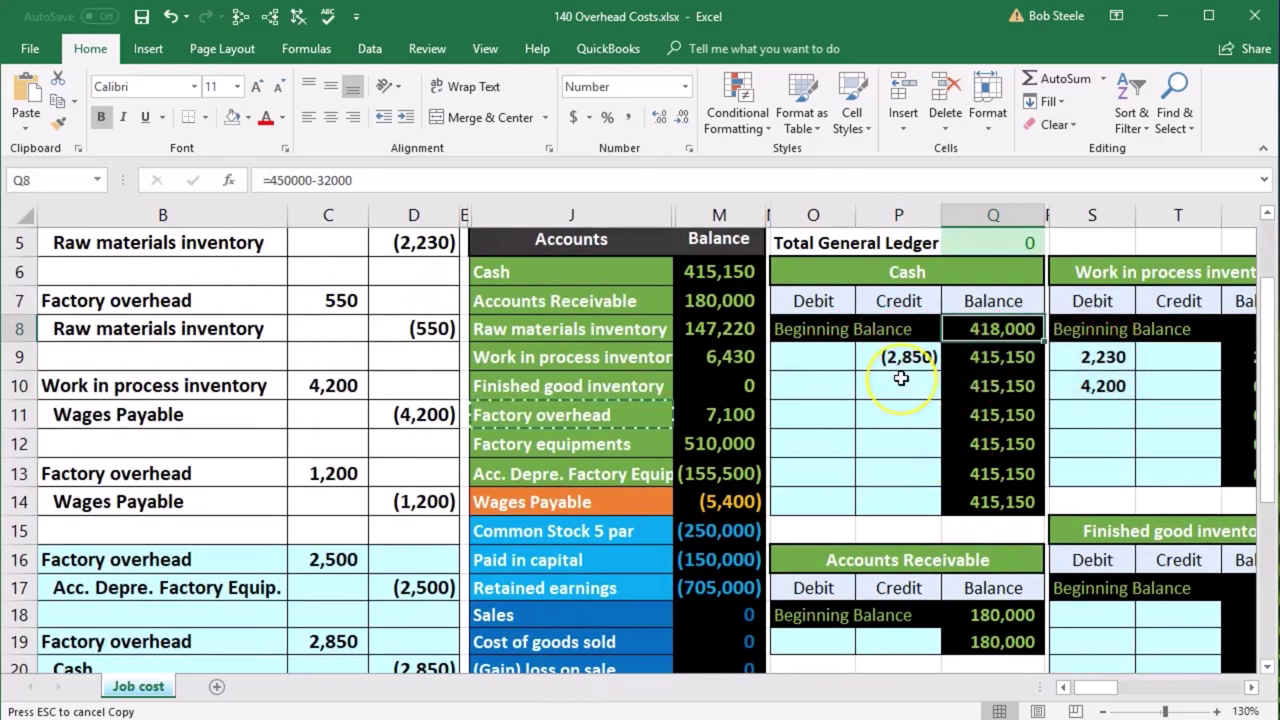
pyautogui.click(975, 358)
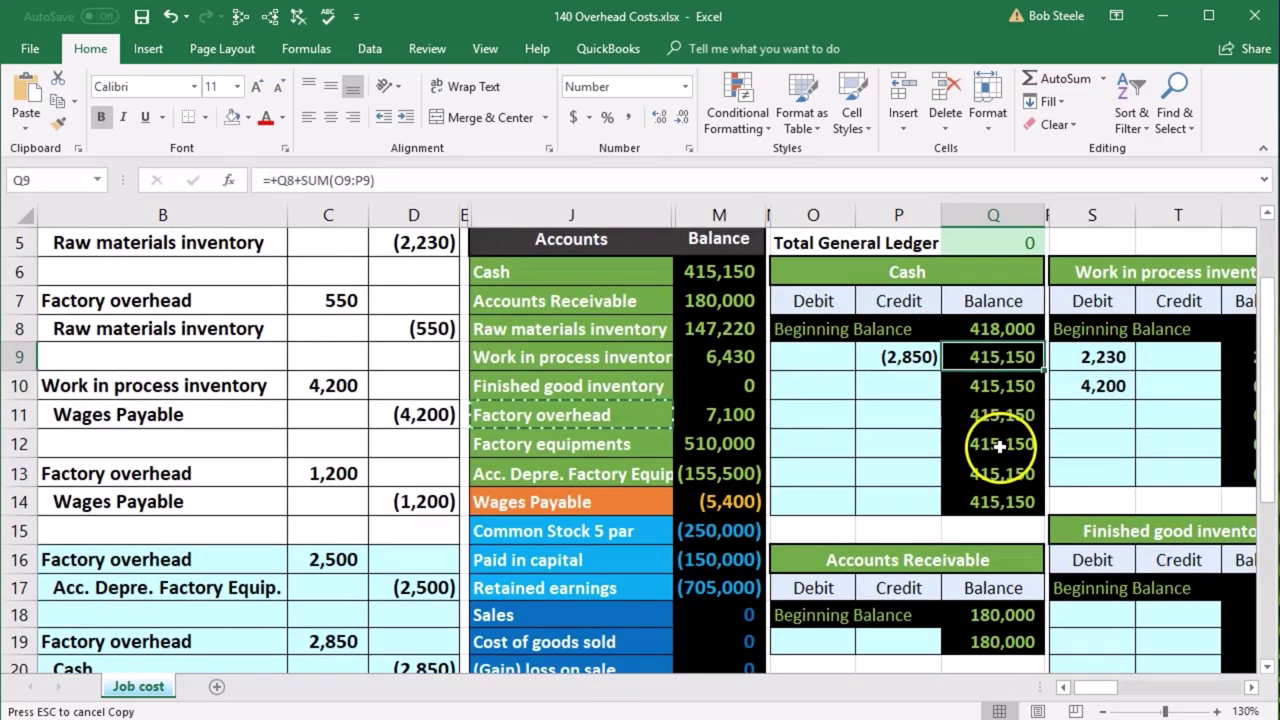
pyautogui.click(996, 497)
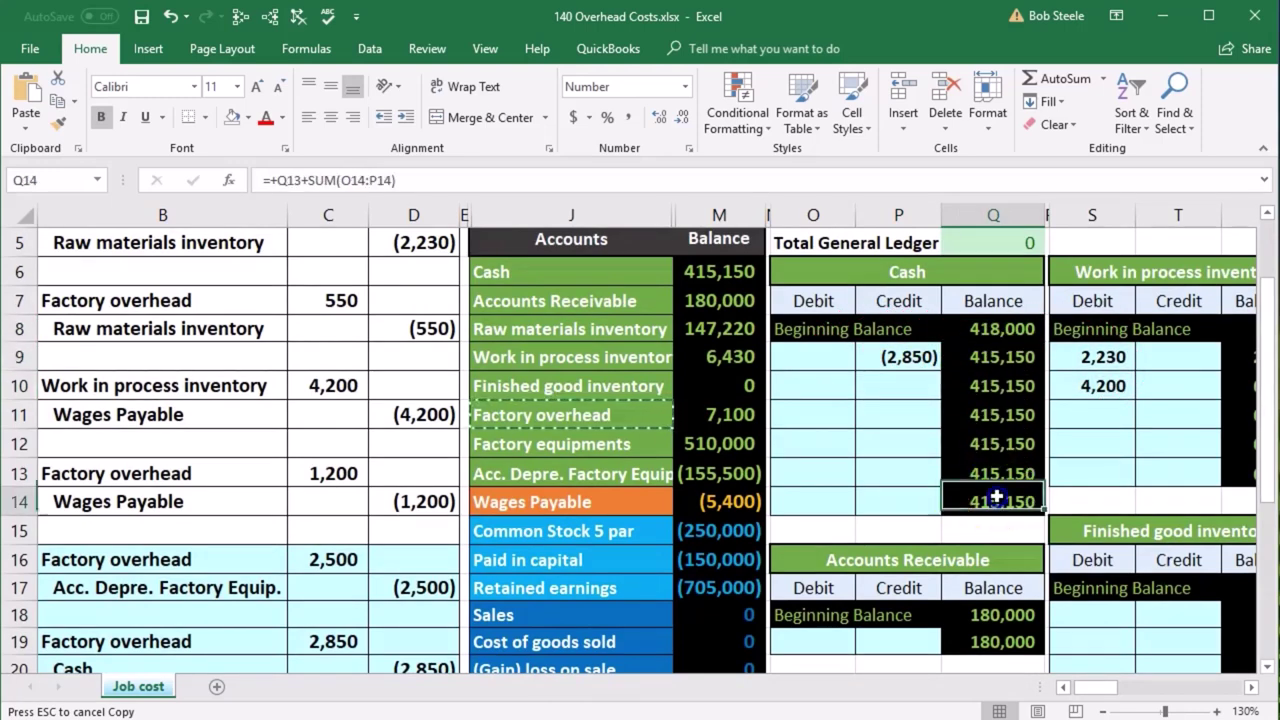
pyautogui.click(269, 16)
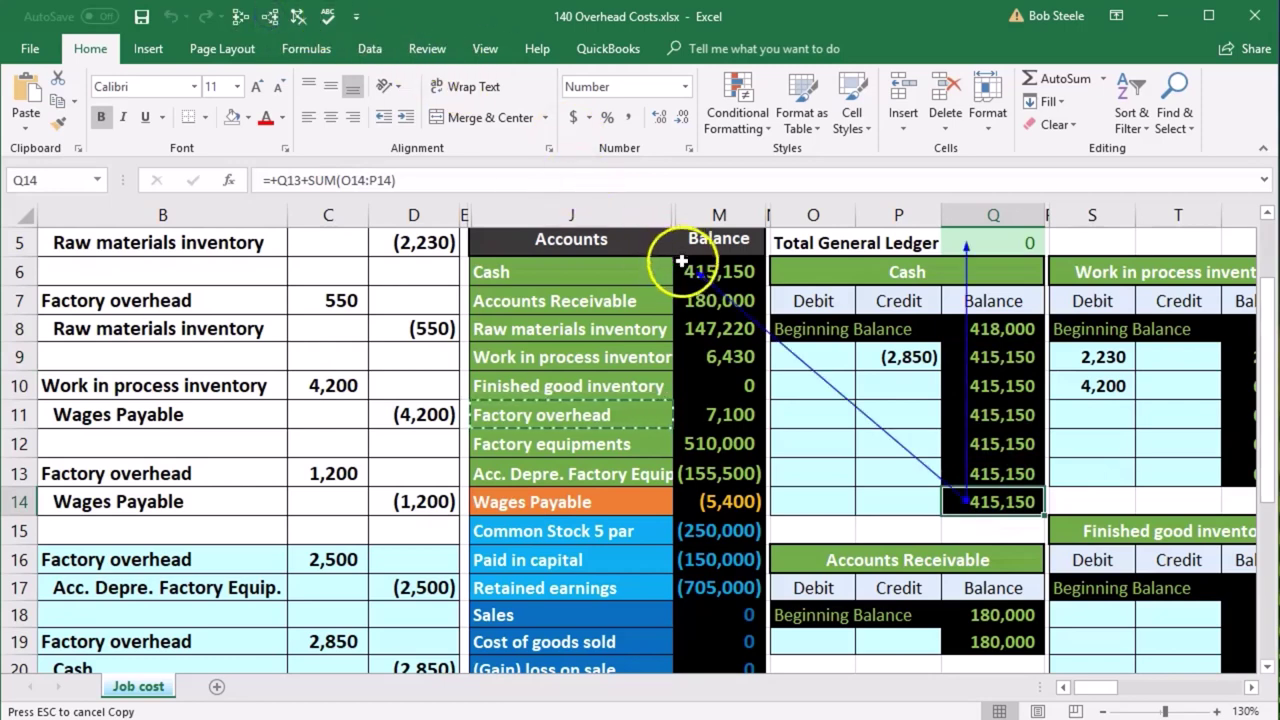
pyautogui.scroll(-2, 682, 335)
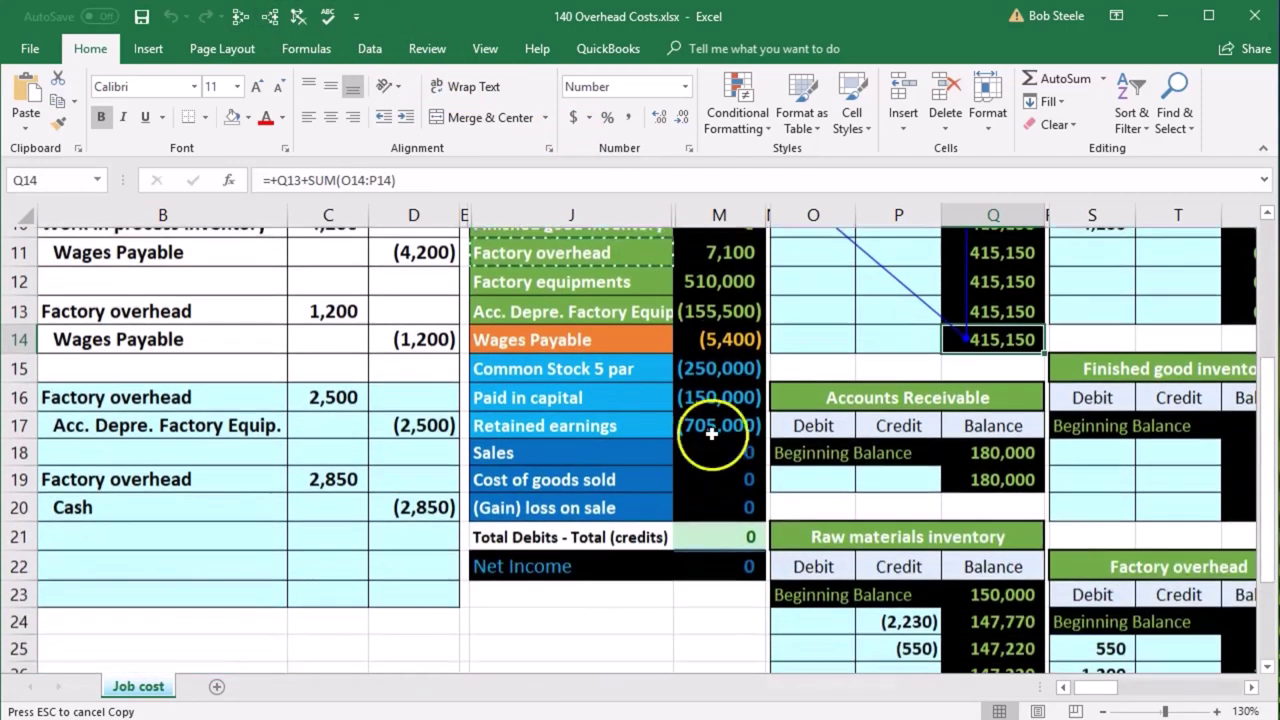
# Check the trial balance's debits minus credits total and inspect the range summed by the Net Income formula in M22.
pyautogui.click(714, 524)
pyautogui.hotkey('alt', '=')
pyautogui.moveTo(716, 443); pyautogui.dragTo(716, 497)
pyautogui.press('Return')
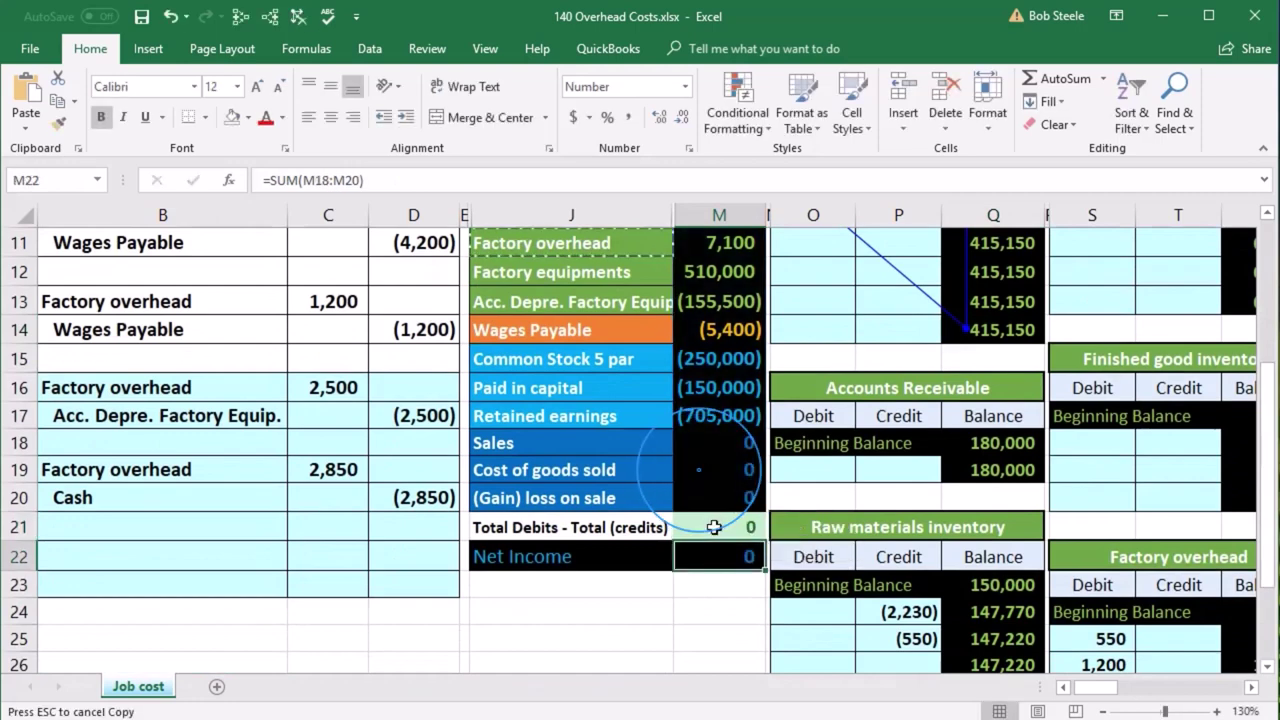
pyautogui.press('Return')
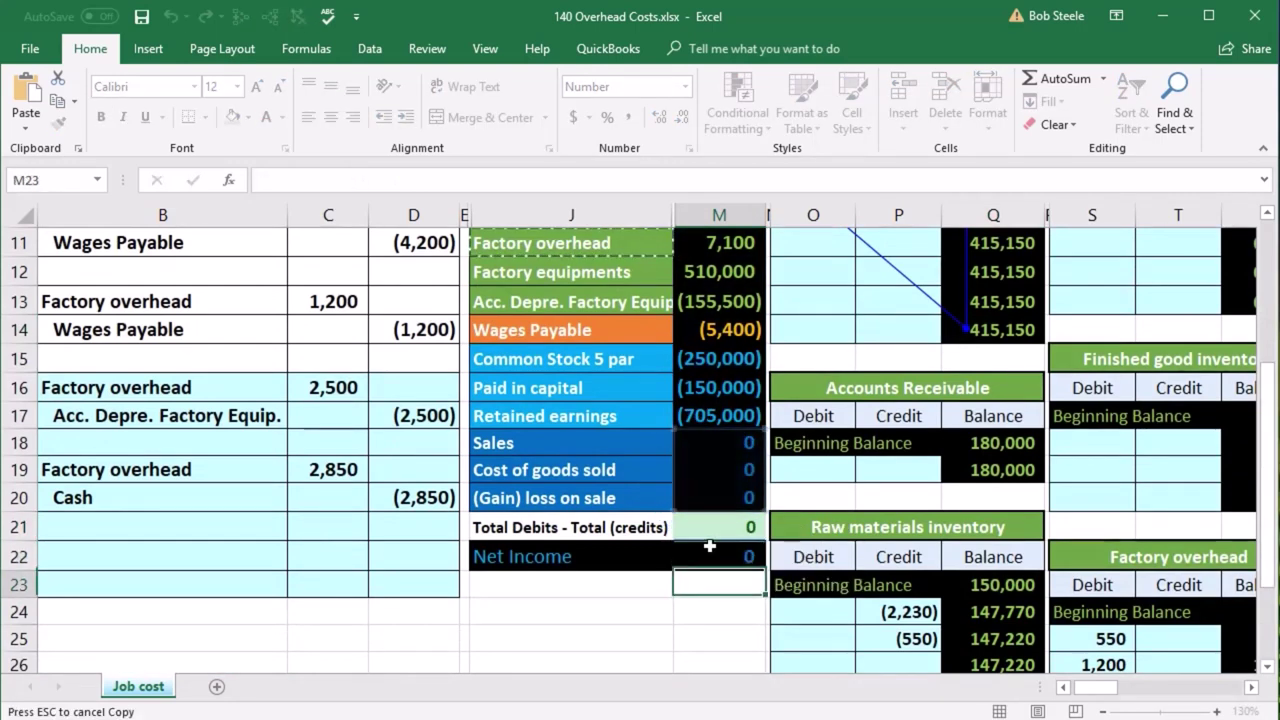
# Review the overhead entries against the source costs and trial balance, and compare with Job B15's Factory Overhead column in the job cost record.
pyautogui.click(1062, 687)
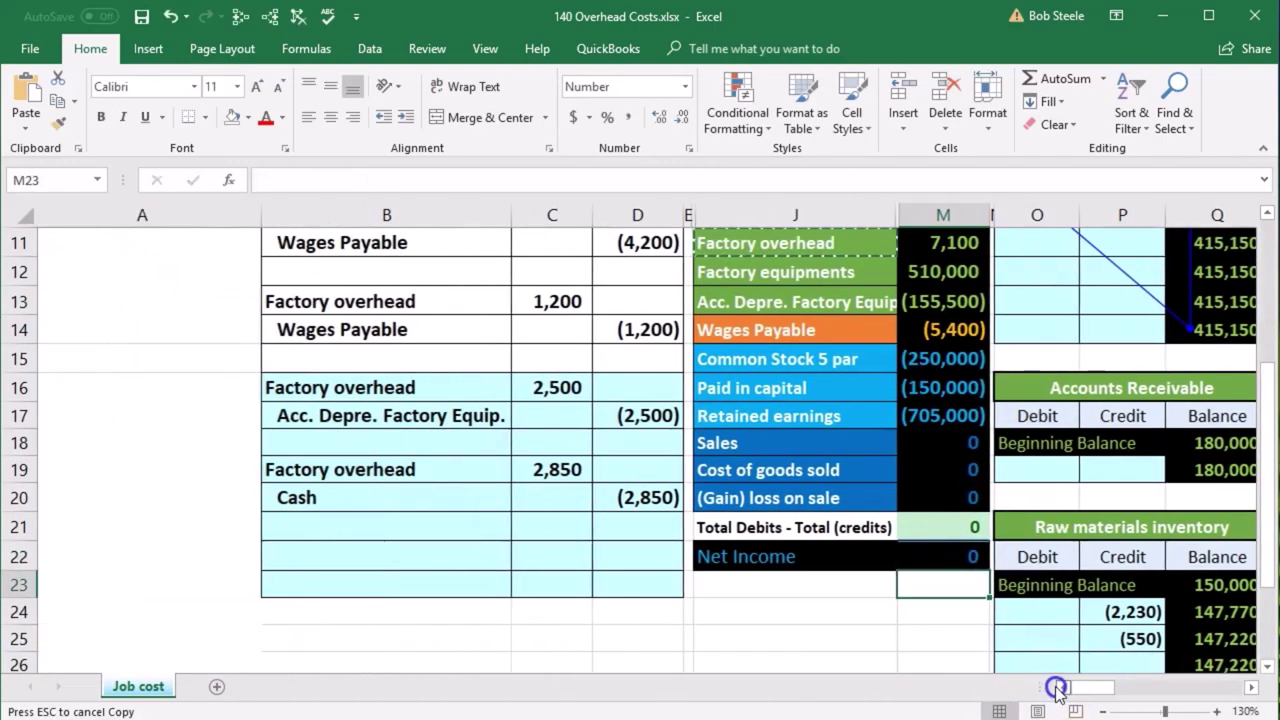
pyautogui.scroll(2, 500, 601)
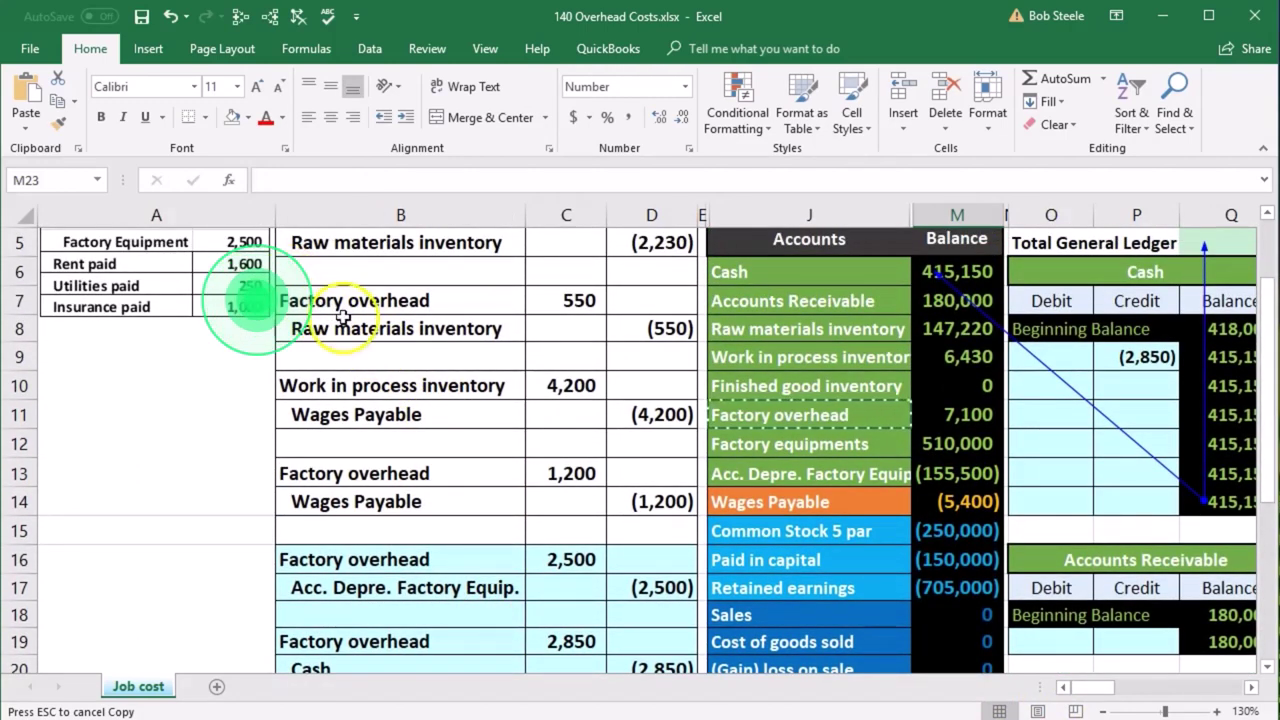
pyautogui.scroll(-1, 350, 330)
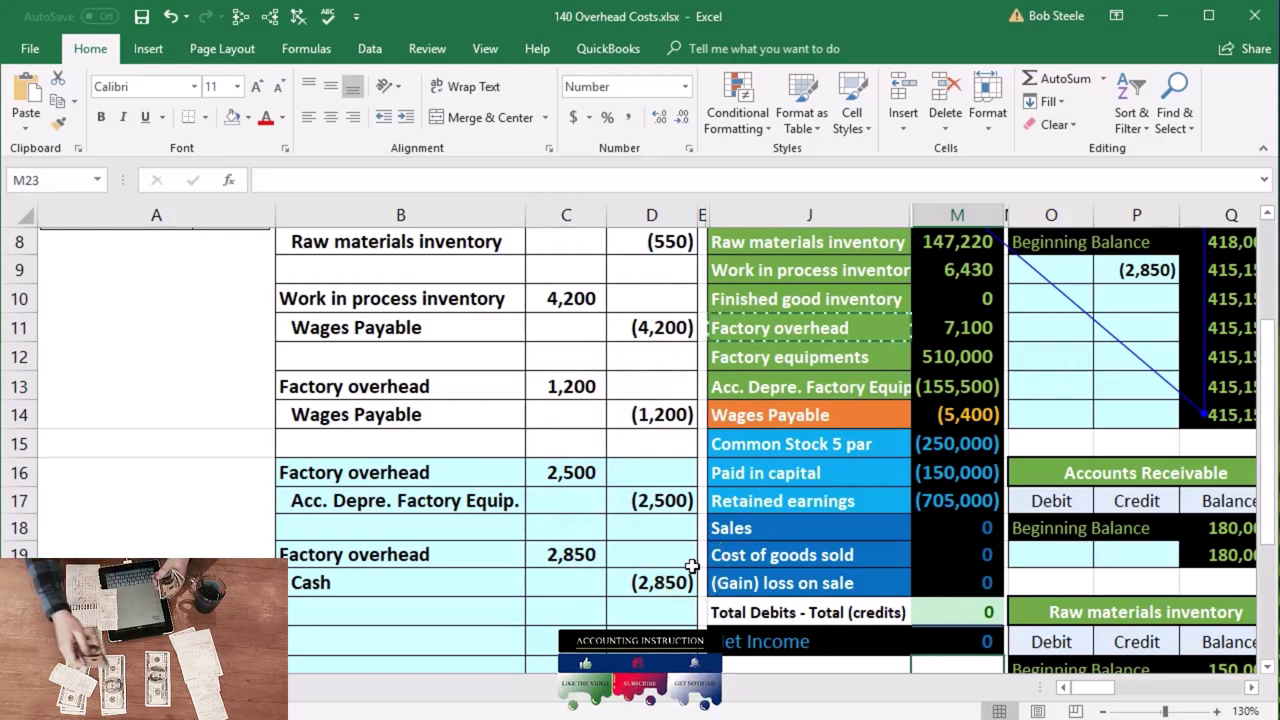
pyautogui.moveTo(838, 419); pyautogui.dragTo(895, 421)
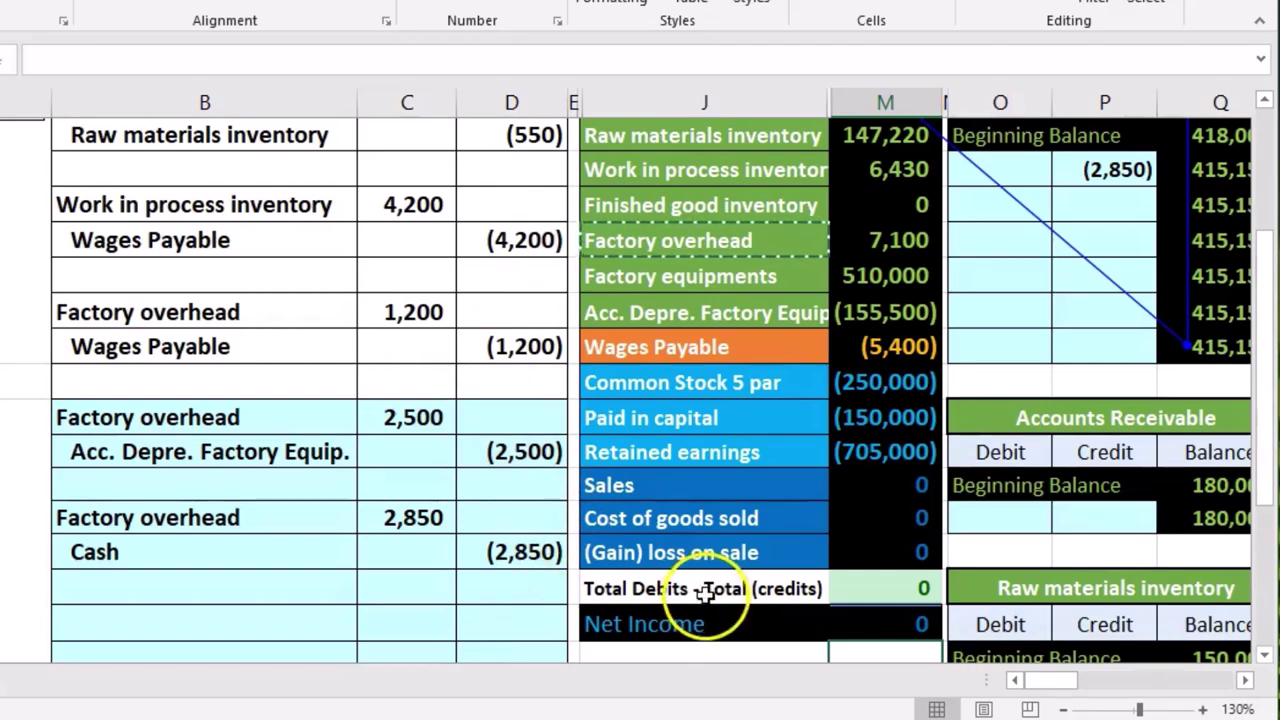
pyautogui.hscroll(10, 640, 390)
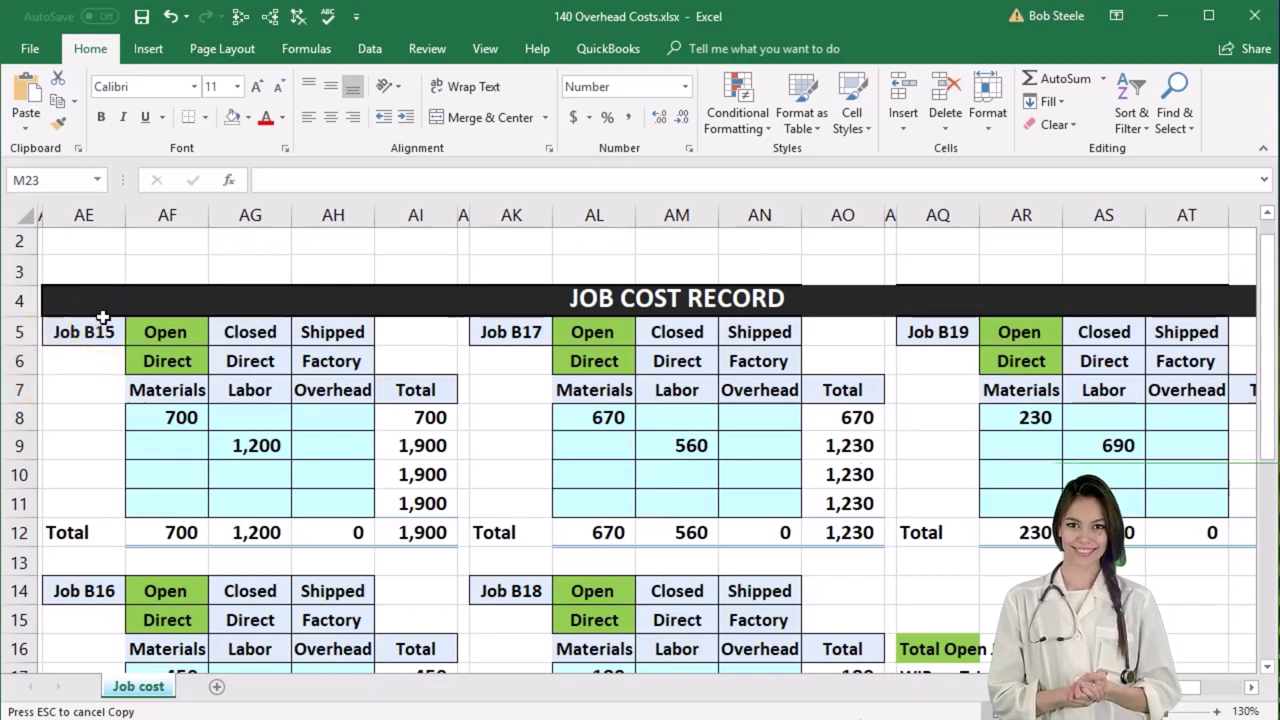
pyautogui.click(316, 476)
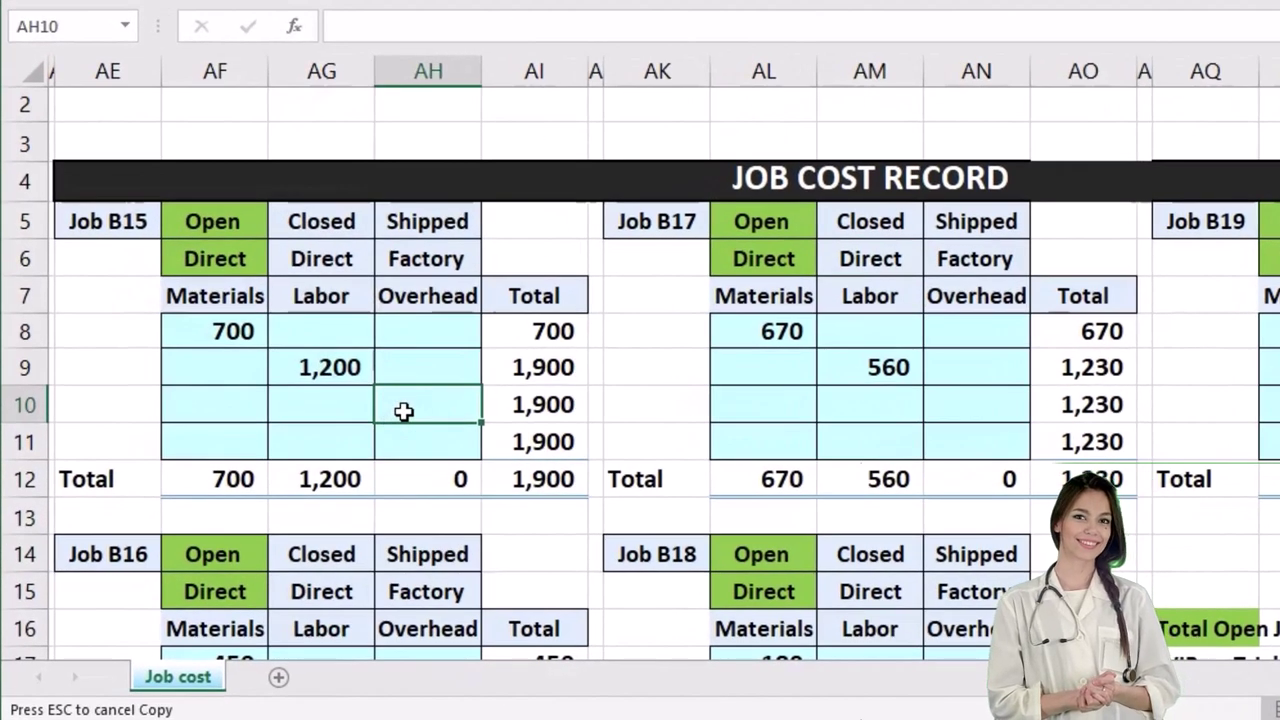